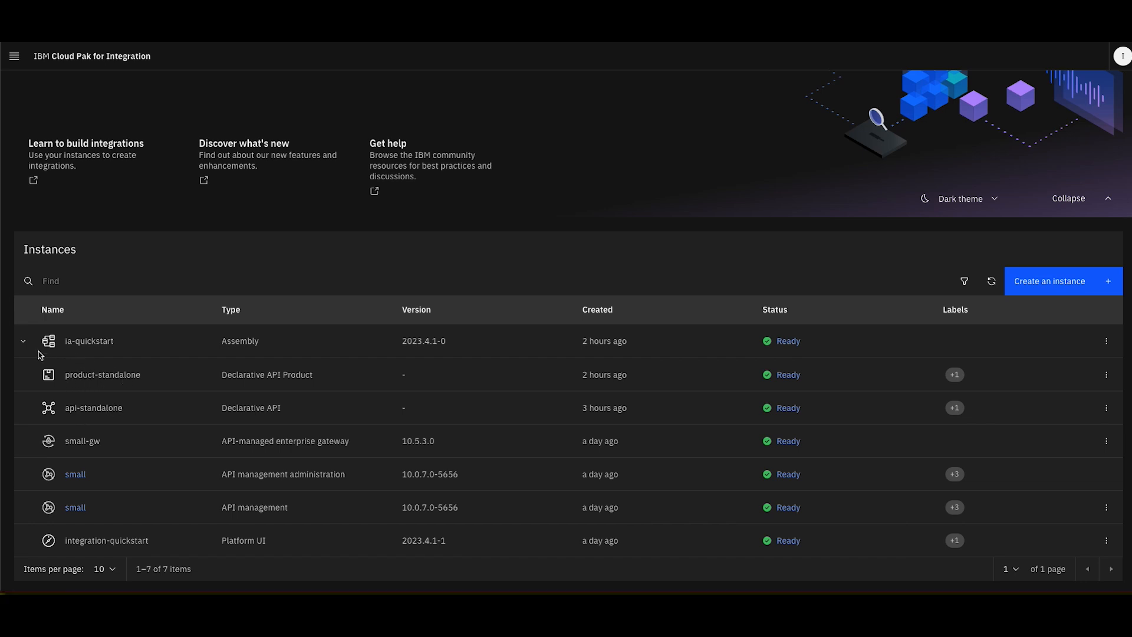
# Expand the ia-quickstart assembly to view its managed instances and check the actions available for product-standalone
pyautogui.click(22, 342)
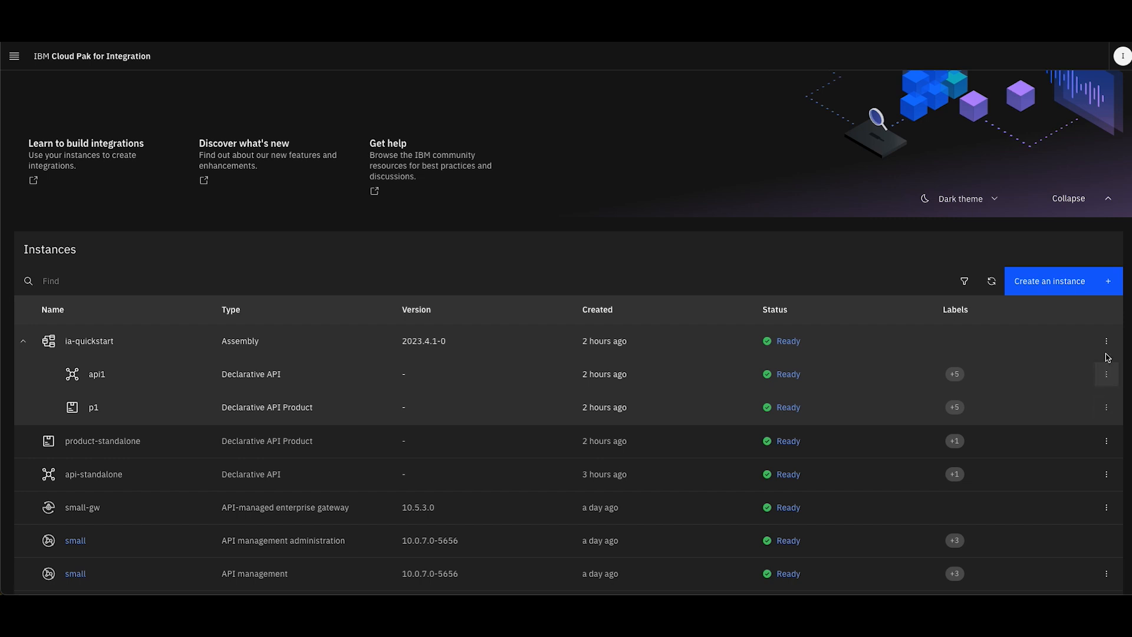
pyautogui.click(1106, 440)
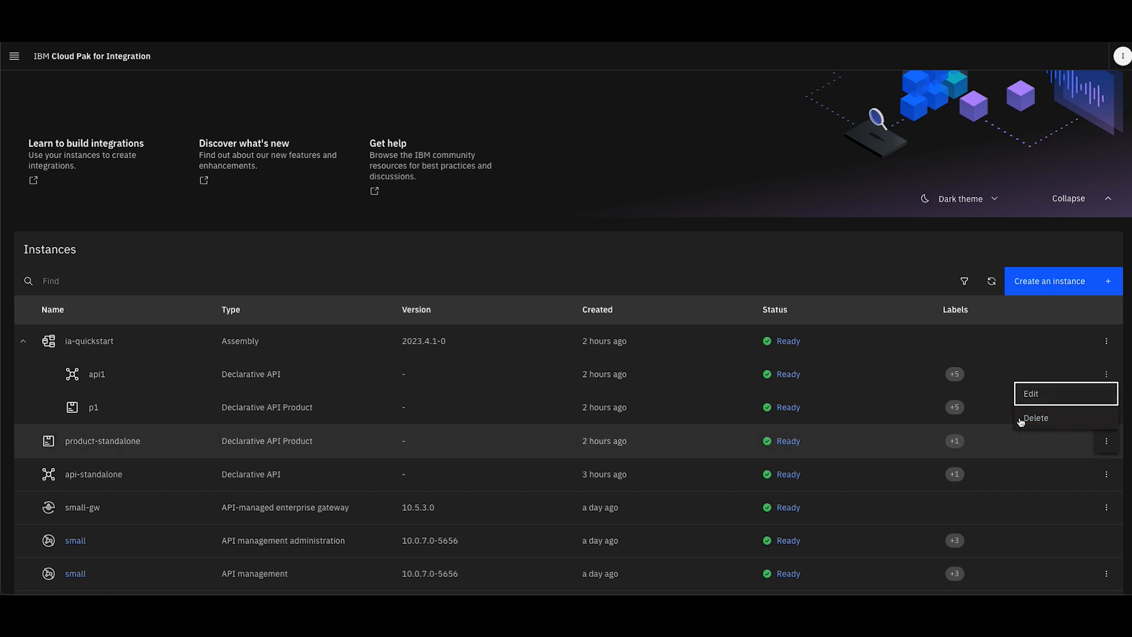
pyautogui.click(989, 388)
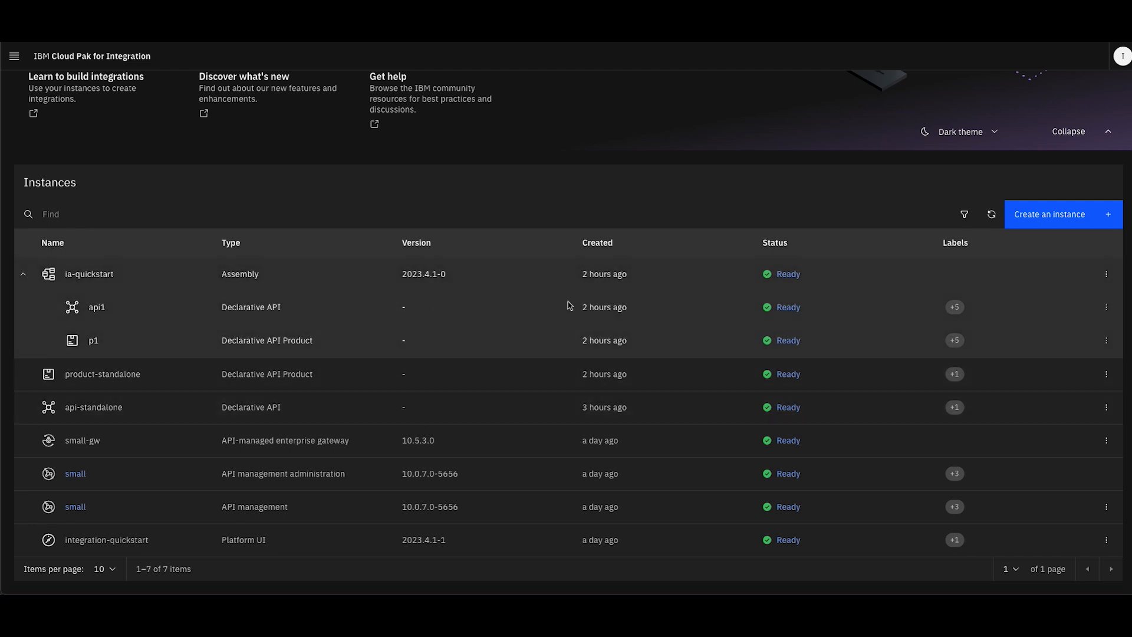
# Review the status conditions and the labels of the api1 Declarative API inside ia-quickstart
pyautogui.moveTo(581, 307); pyautogui.dragTo(624, 356)
pyautogui.click(645, 400)
pyautogui.click(649, 341)
pyautogui.click(785, 308)
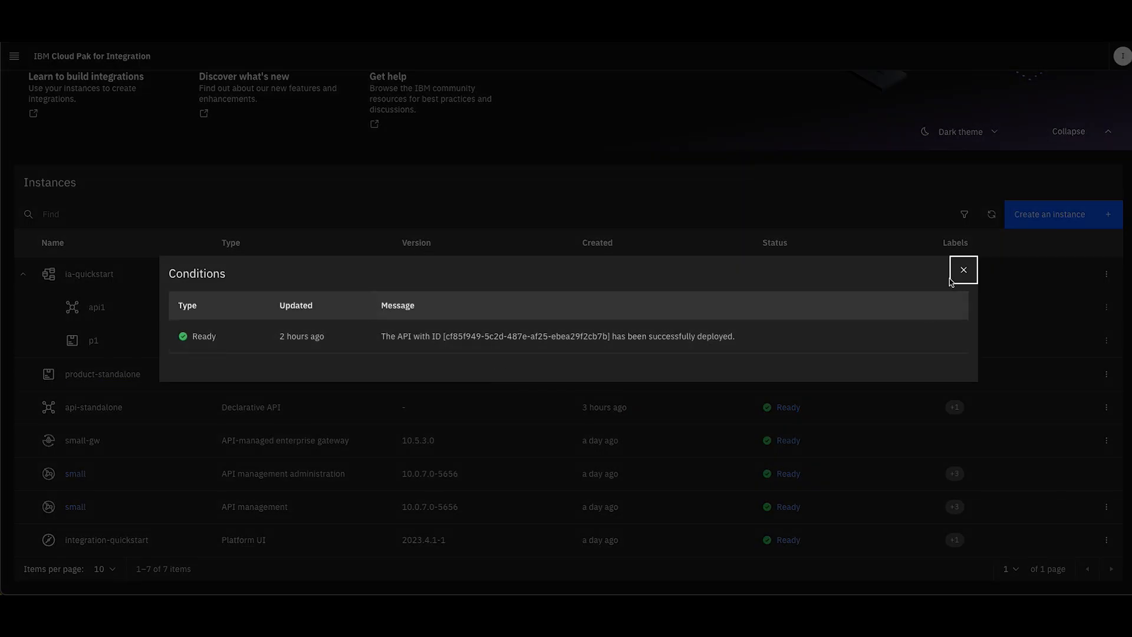
pyautogui.click(963, 270)
pyautogui.click(955, 310)
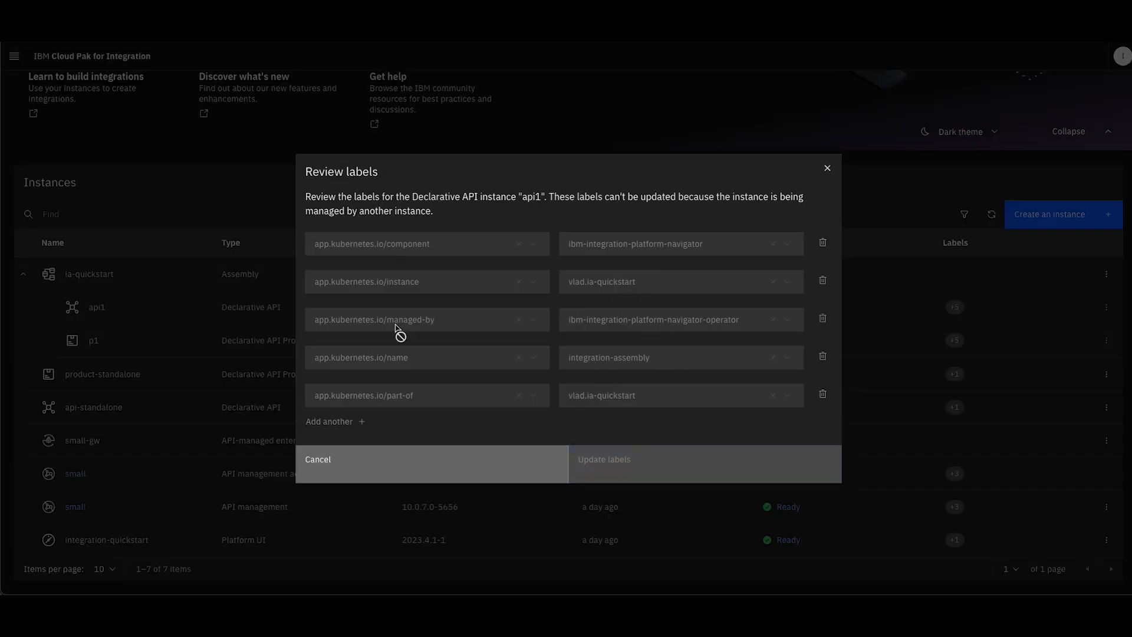
pyautogui.click(827, 168)
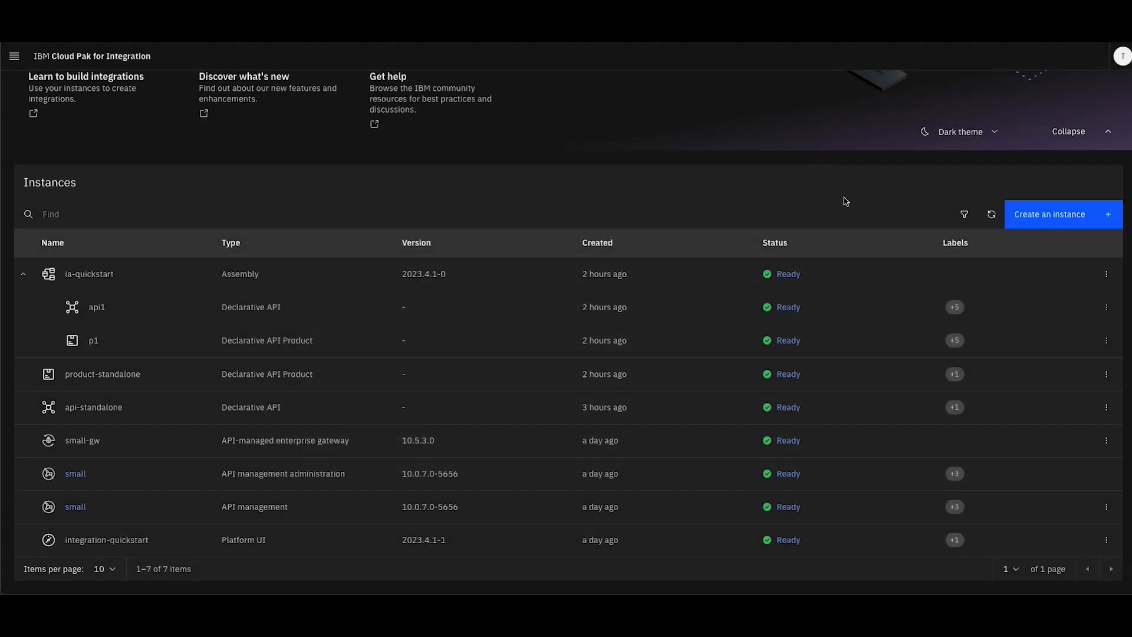
# Inspect the editable labels of product-standalone, including a trial label row, and close the editor without updating
pyautogui.click(955, 374)
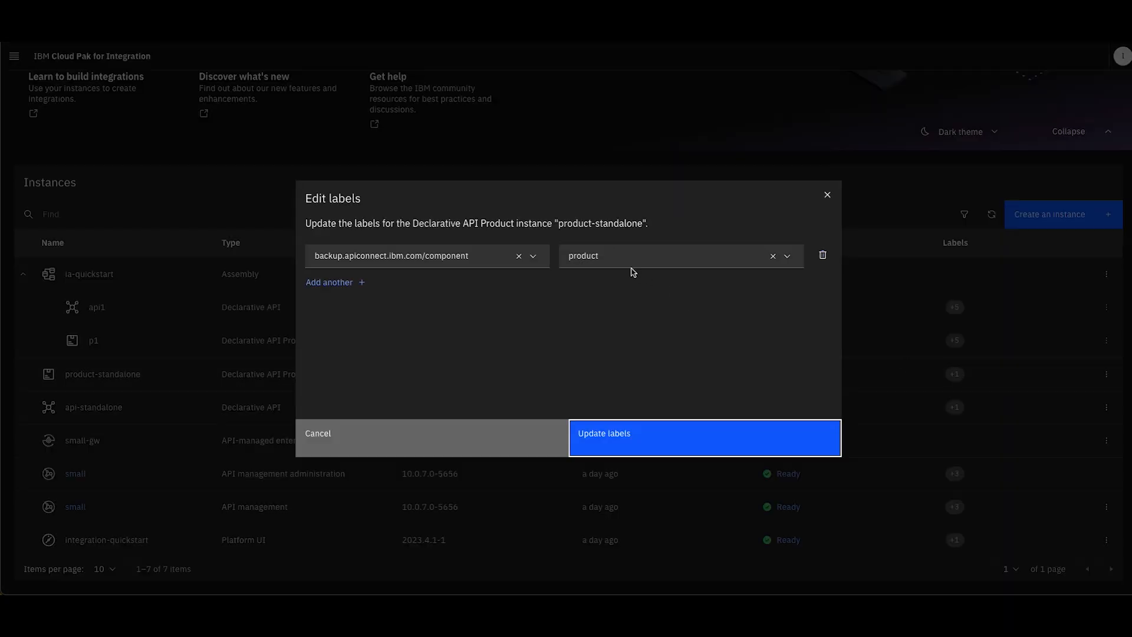
pyautogui.click(333, 283)
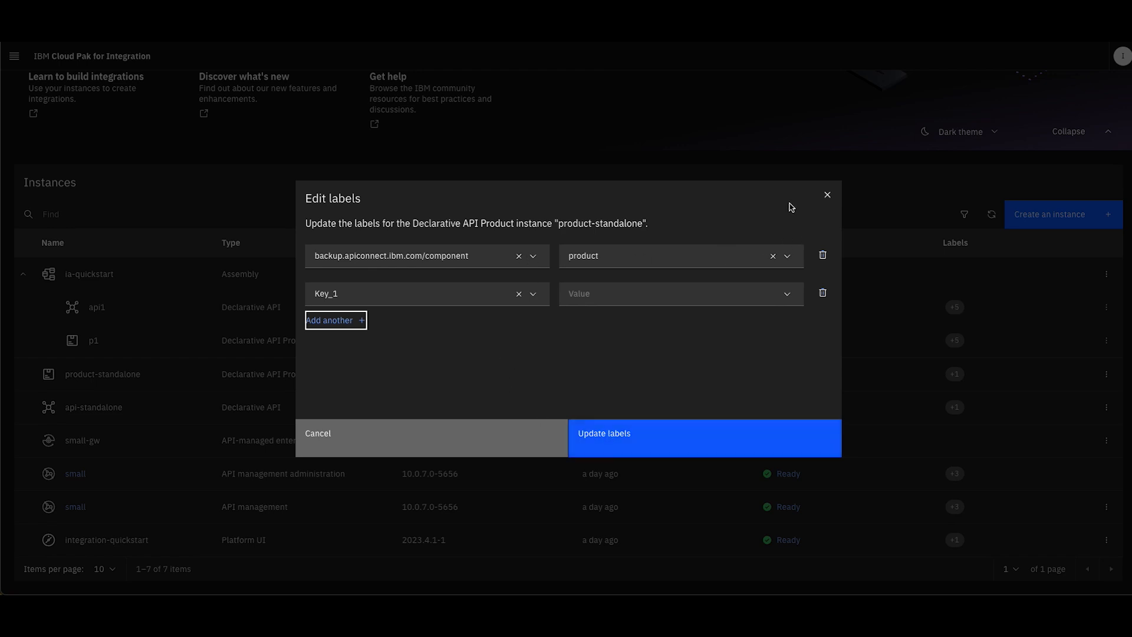
pyautogui.click(829, 193)
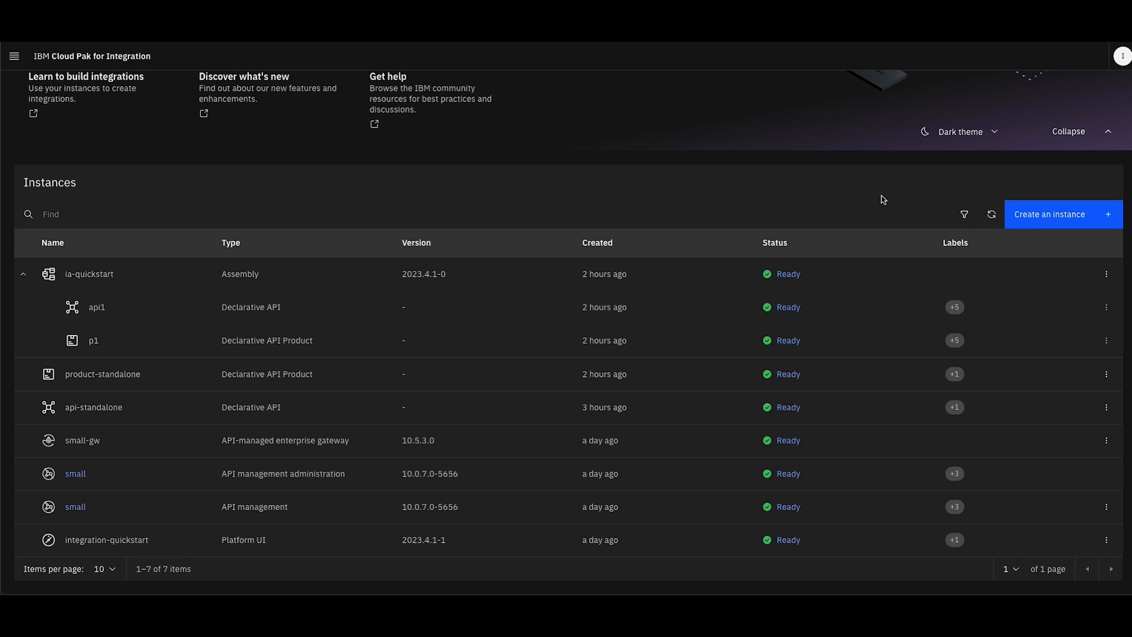
# Start creating an Assembly instance from the Blank canvas option
pyautogui.click(1061, 212)
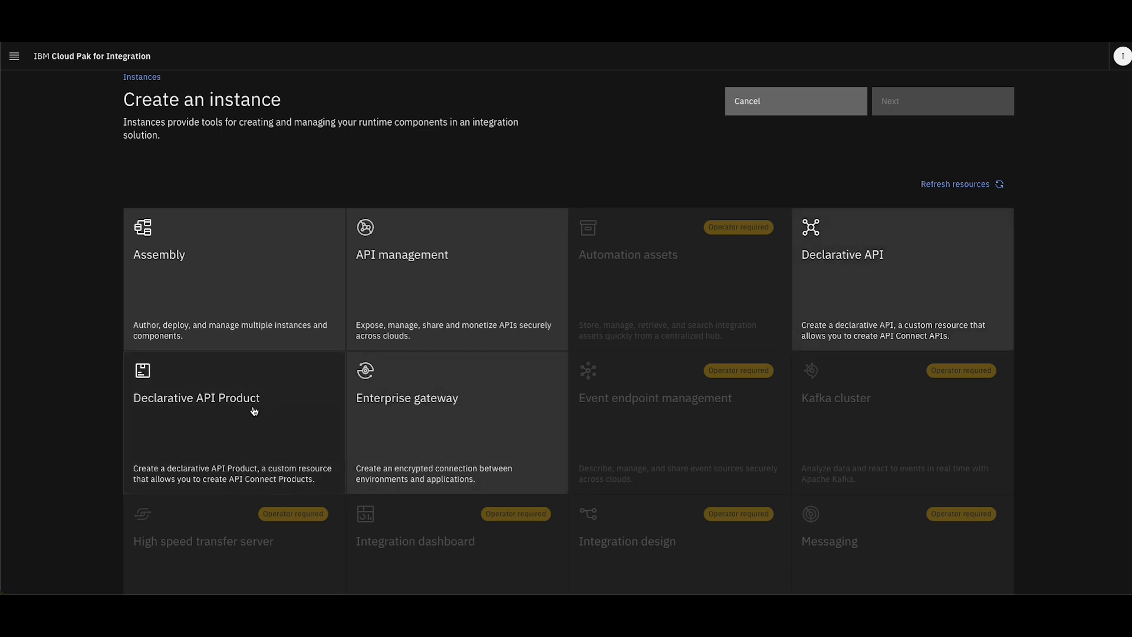
pyautogui.click(282, 295)
pyautogui.click(941, 110)
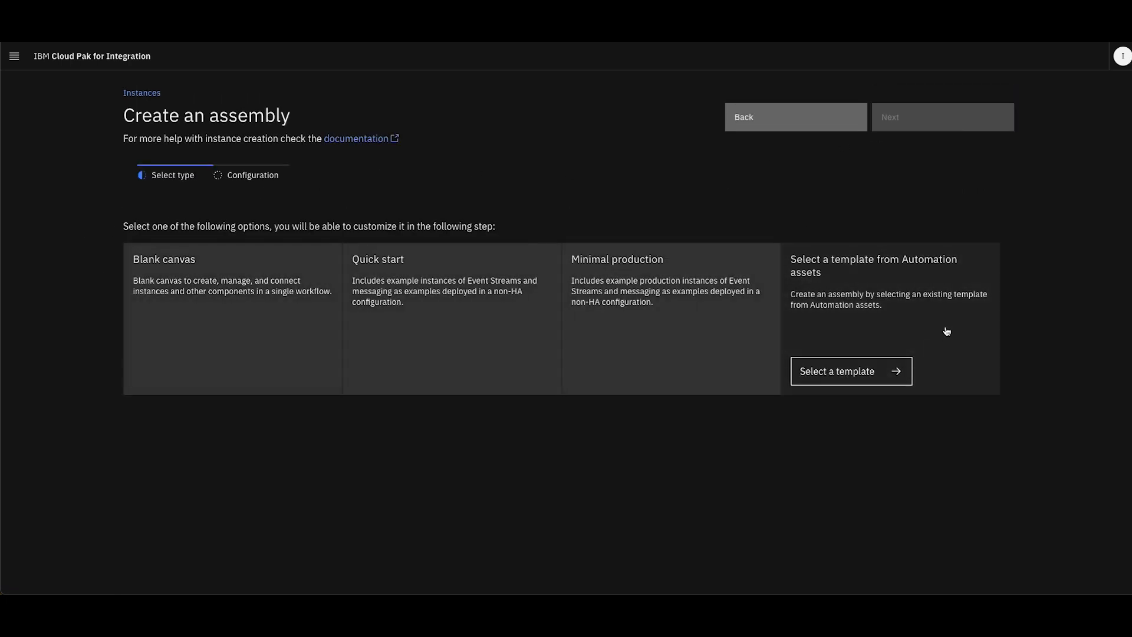
pyautogui.click(222, 356)
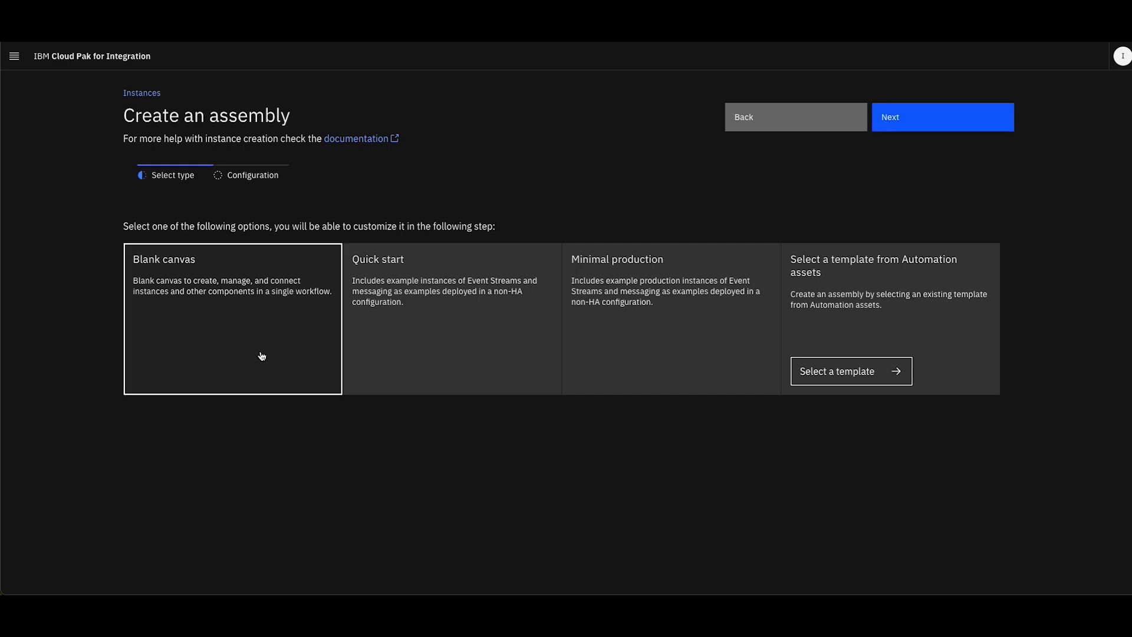
pyautogui.click(895, 117)
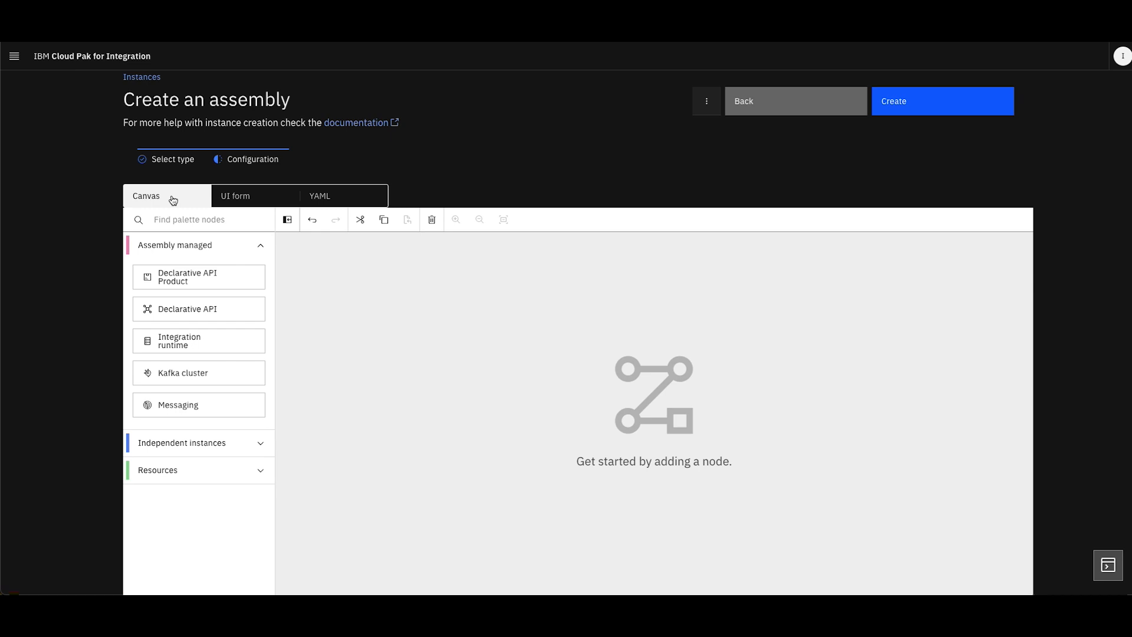
# Look at the YAML and UI form views of the new assembly's configuration and return to the canvas
pyautogui.click(326, 201)
pyautogui.click(283, 197)
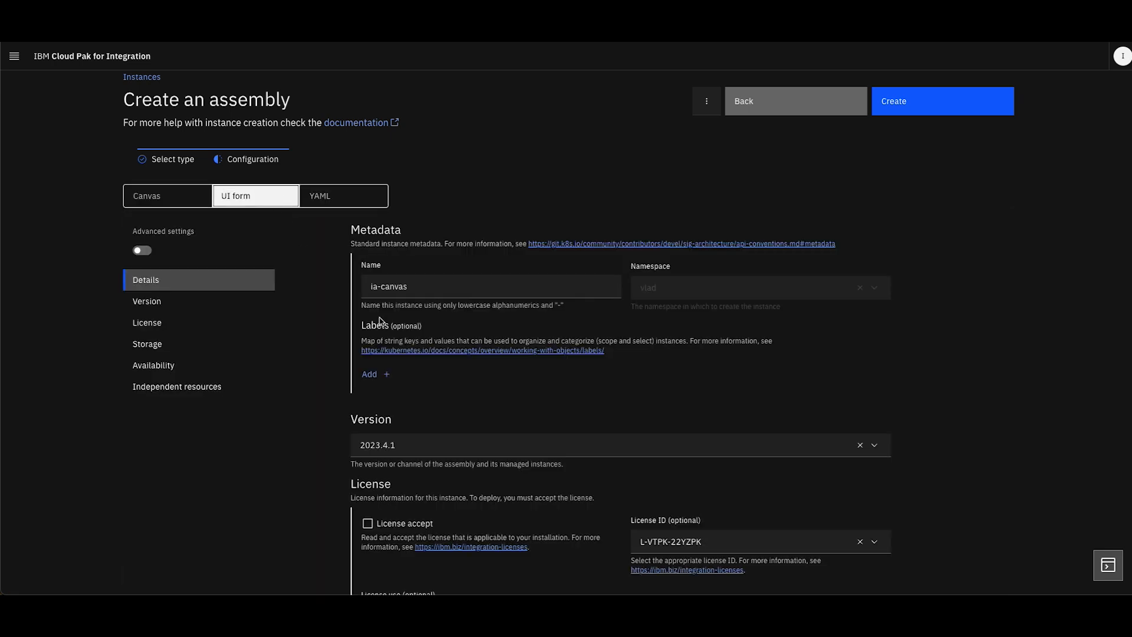
pyautogui.click(198, 203)
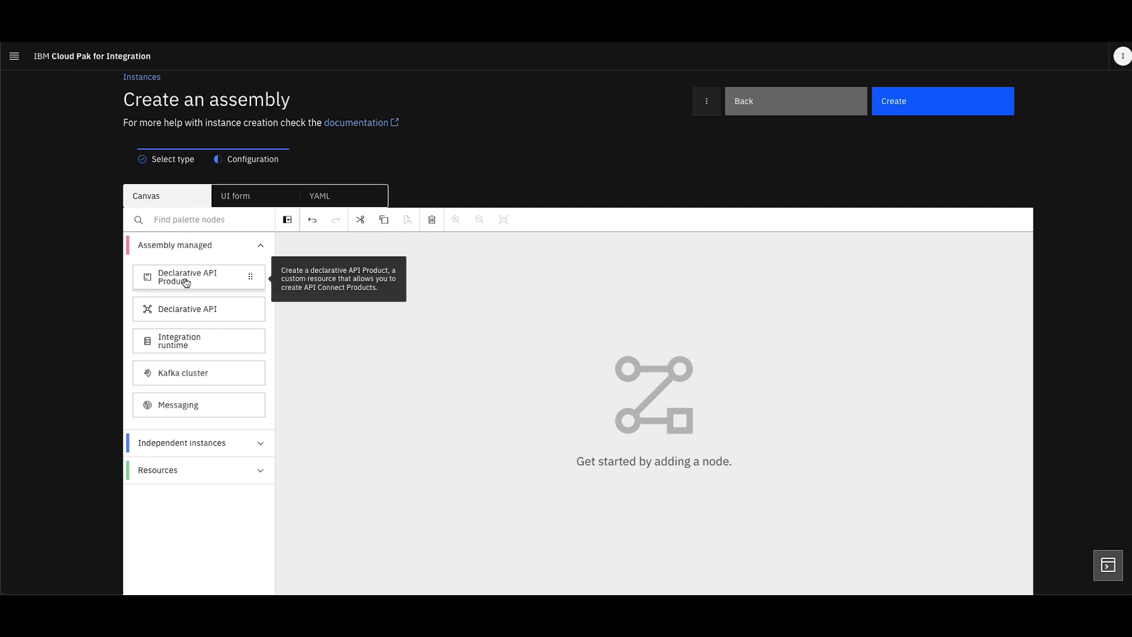
# Add a Declarative API Product node to the canvas and set its name to vlad-product
pyautogui.moveTo(186, 283); pyautogui.dragTo(403, 310)
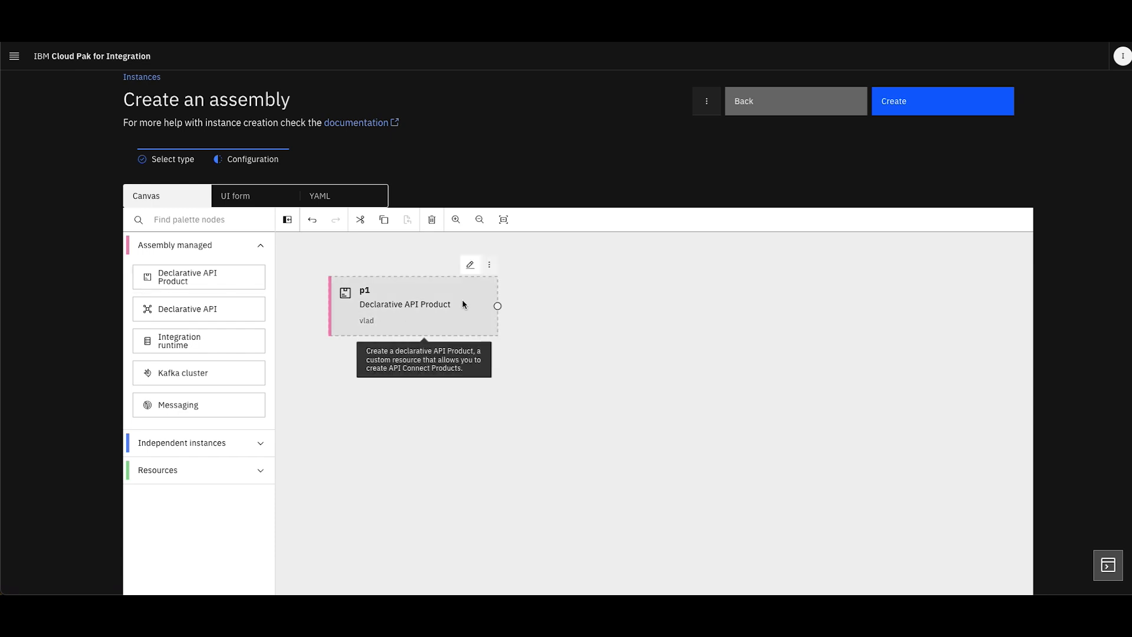
pyautogui.click(471, 264)
pyautogui.moveTo(872, 248); pyautogui.dragTo(780, 247)
pyautogui.write('vlad-product')
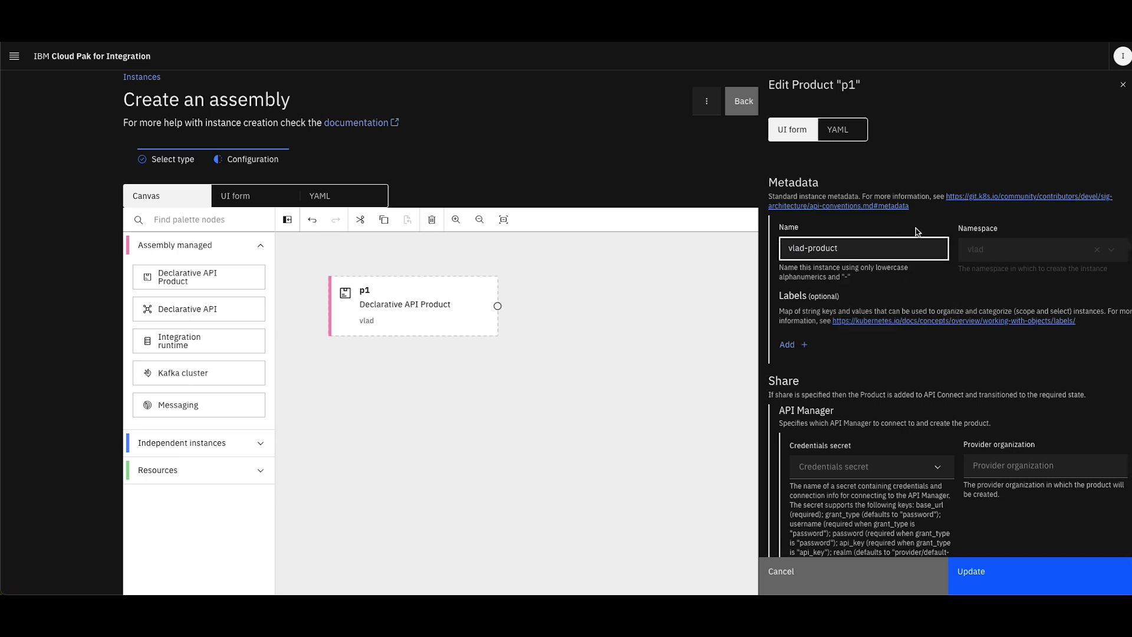
# Set the product's API Manager credentials secret to apim-credentials and its provider organization to main-demo
pyautogui.scroll(-3, 917, 231)
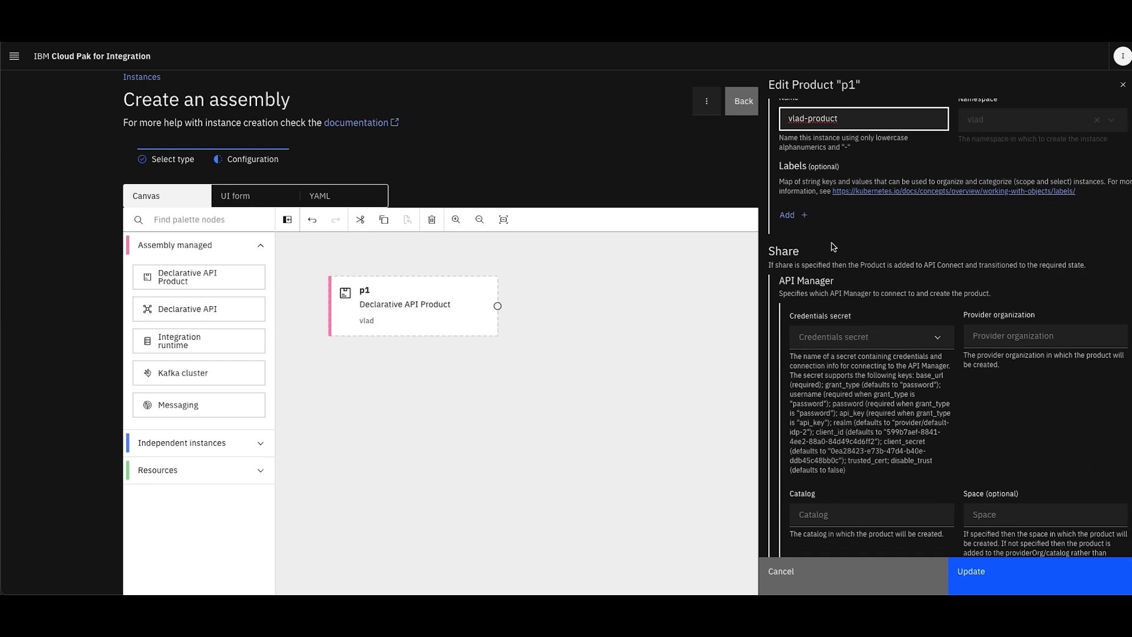
pyautogui.scroll(-1, 823, 262)
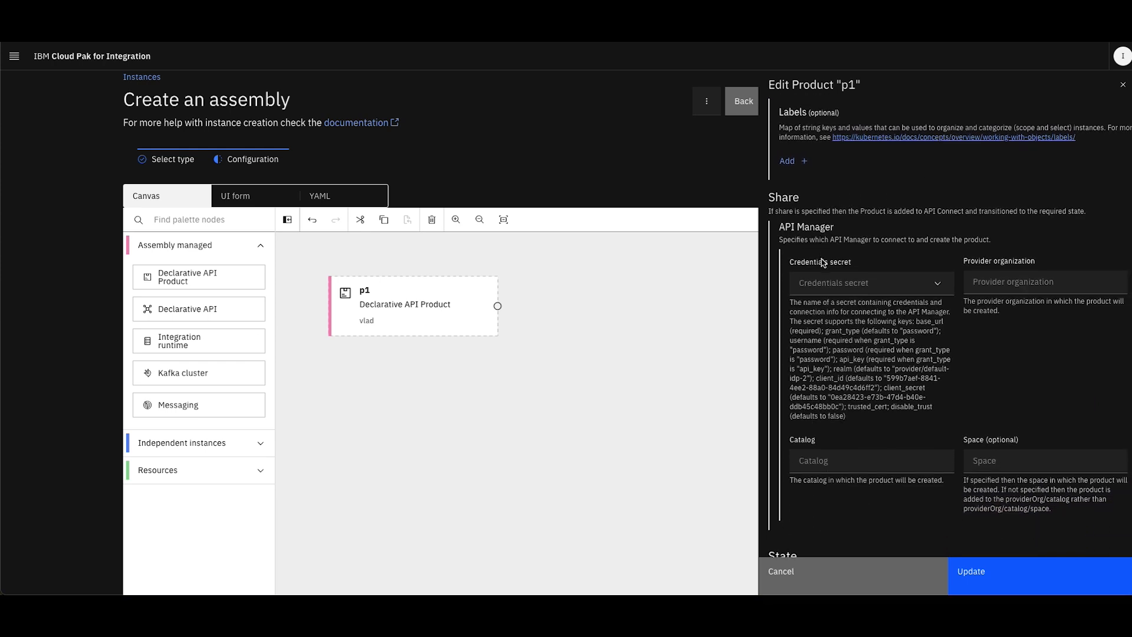
pyautogui.click(821, 282)
pyautogui.write('apim-')
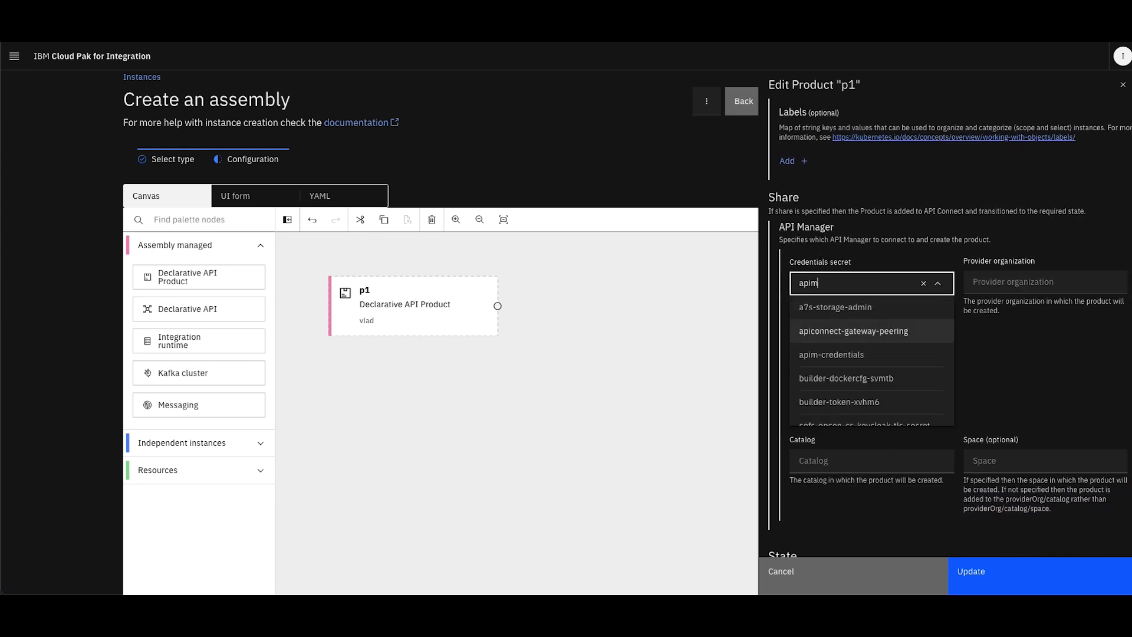
pyautogui.click(831, 354)
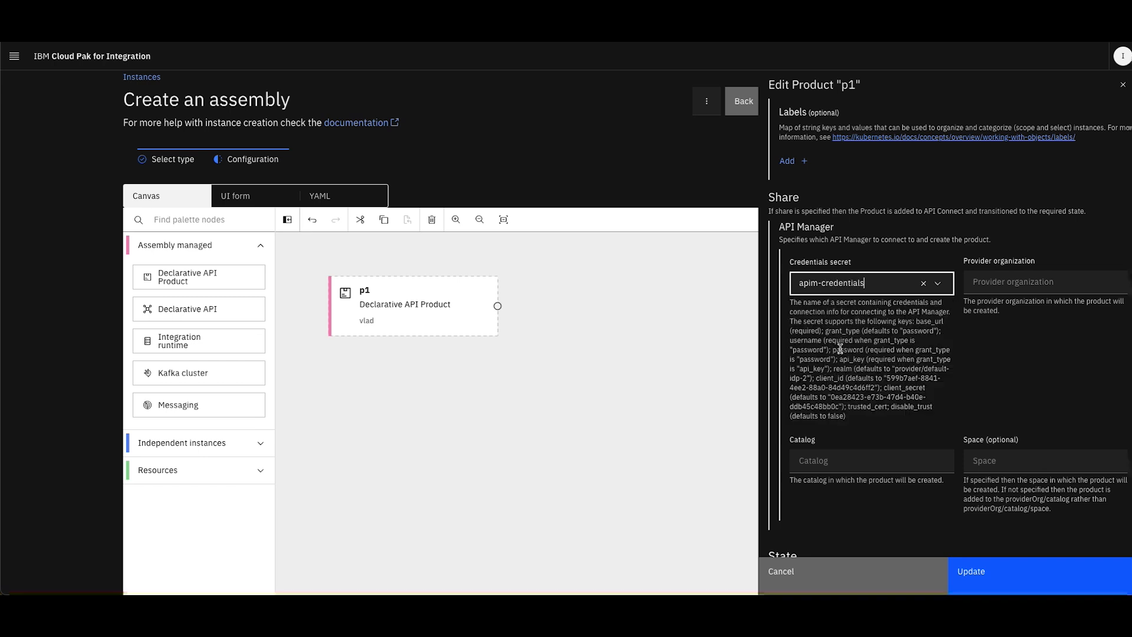
pyautogui.click(1008, 289)
pyautogui.write('main')
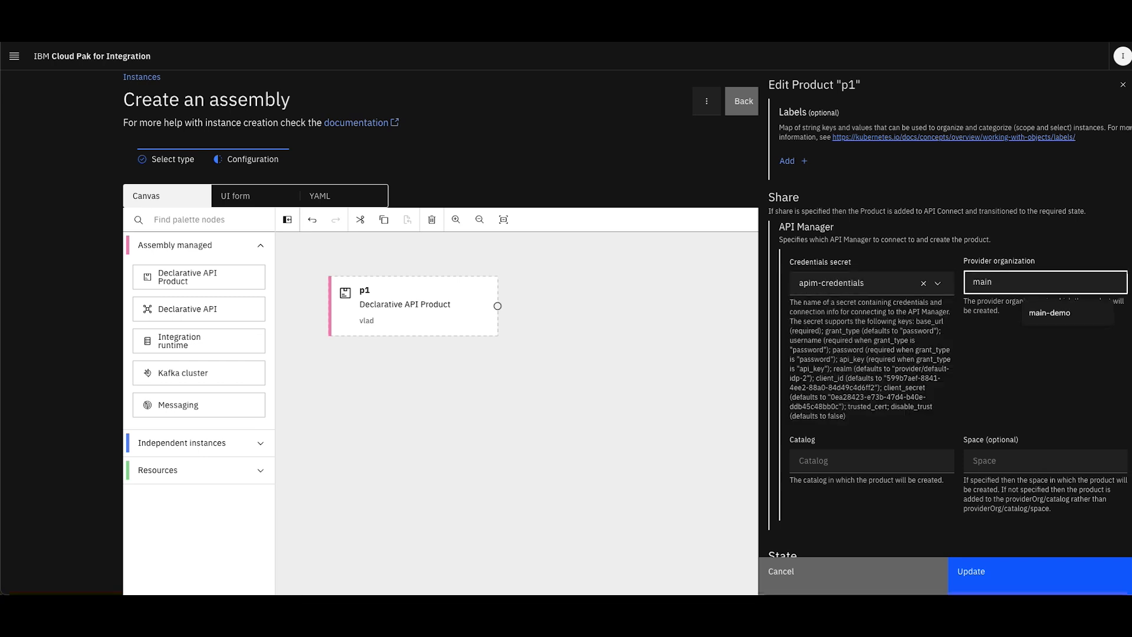
pyautogui.click(1079, 316)
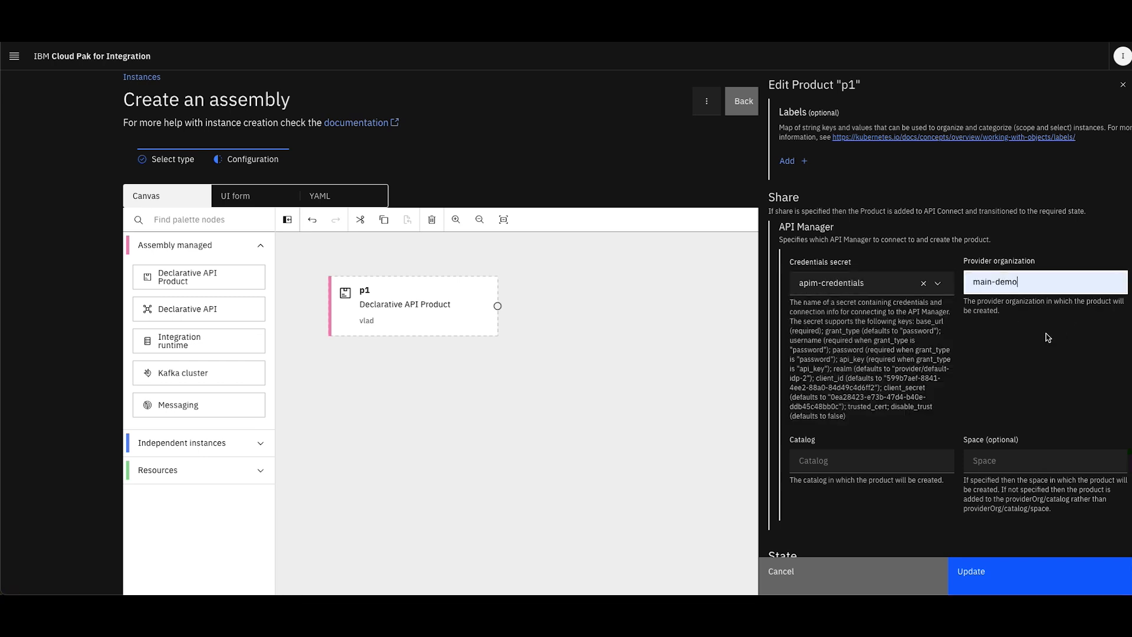
# Set the product's catalog to main-demo-catalog and its state to Staged
pyautogui.scroll(-2, 1012, 358)
pyautogui.click(857, 345)
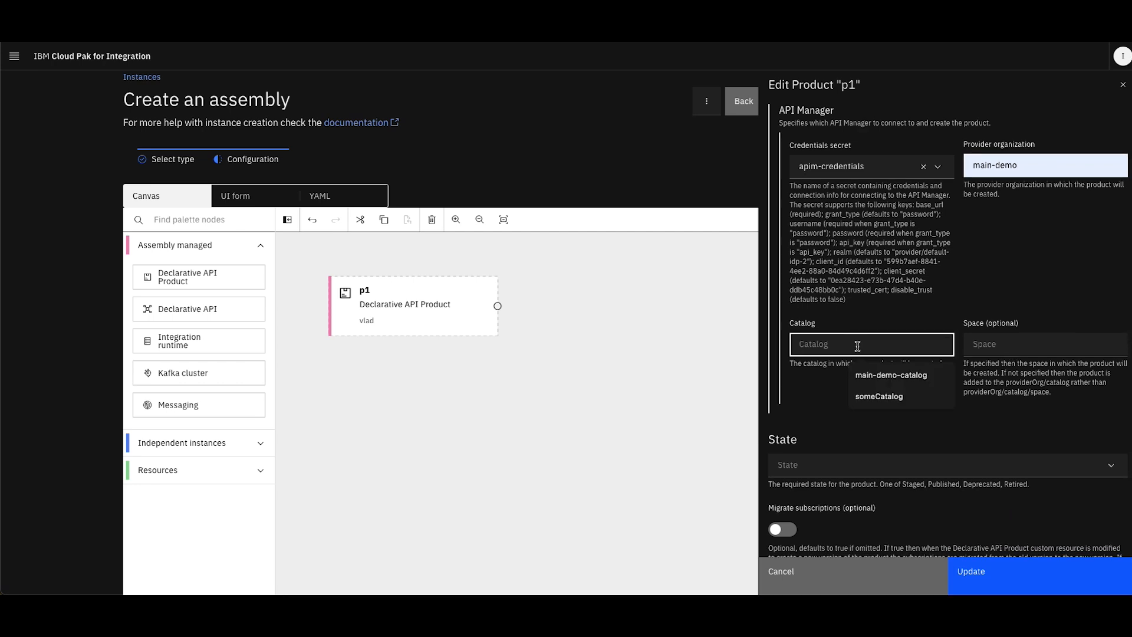
pyautogui.click(891, 375)
pyautogui.scroll(-1, 829, 417)
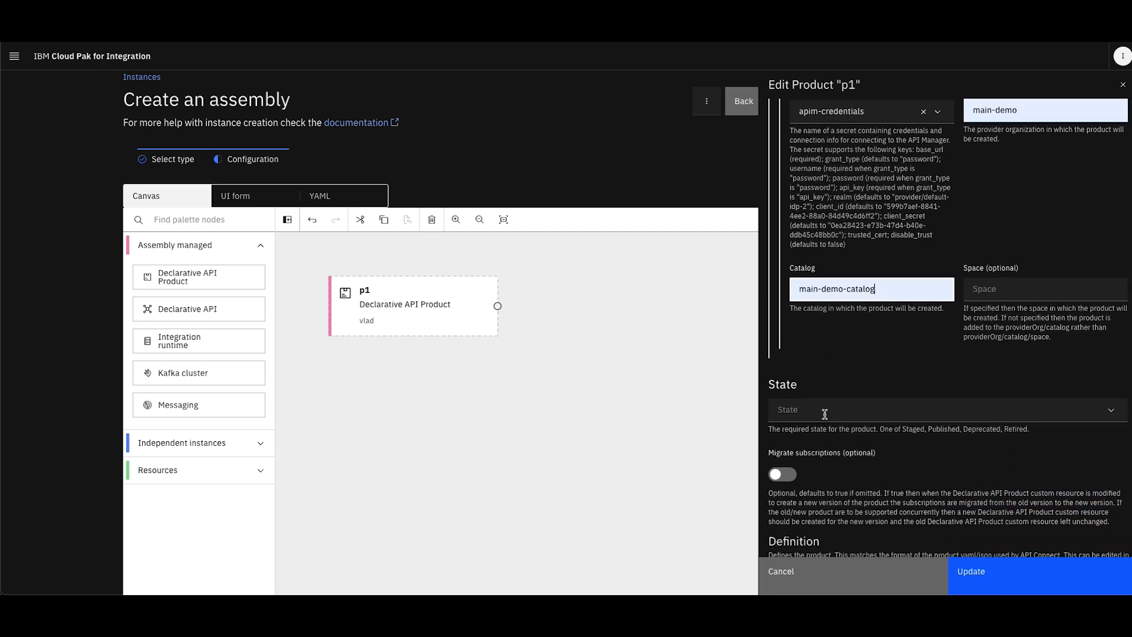
pyautogui.click(825, 413)
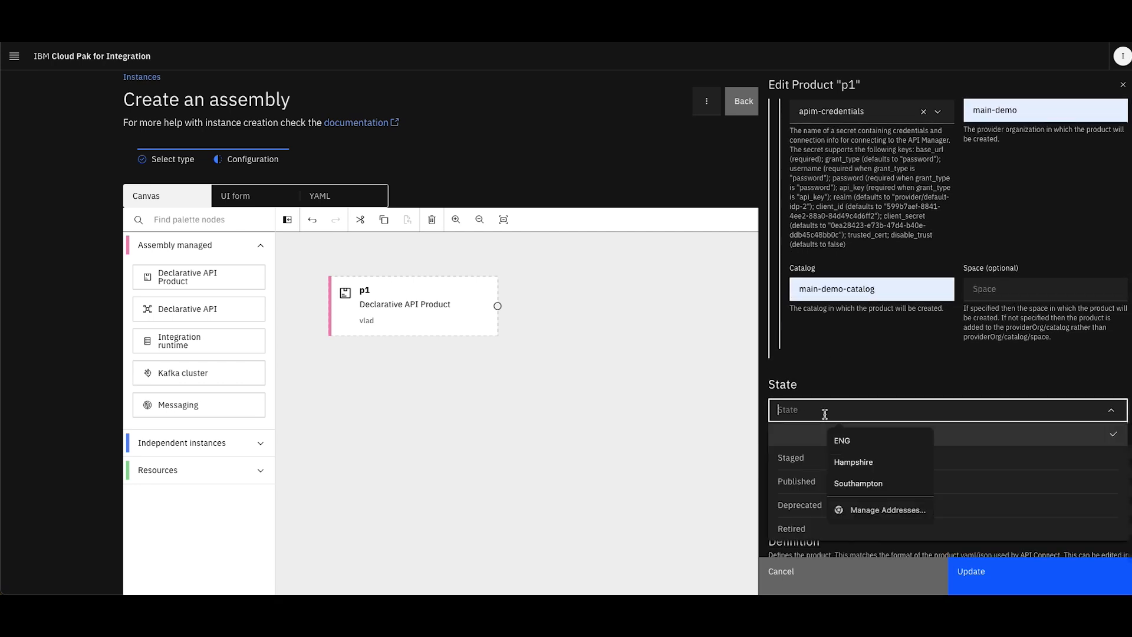
pyautogui.click(796, 461)
pyautogui.scroll(-4, 833, 365)
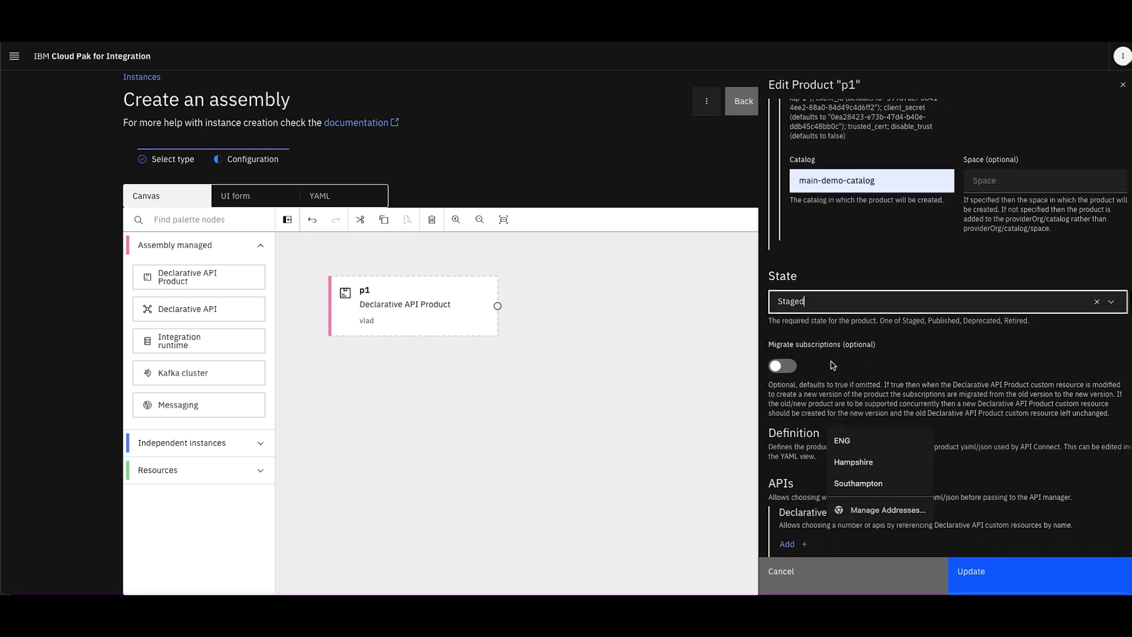
pyautogui.scroll(-1, 833, 366)
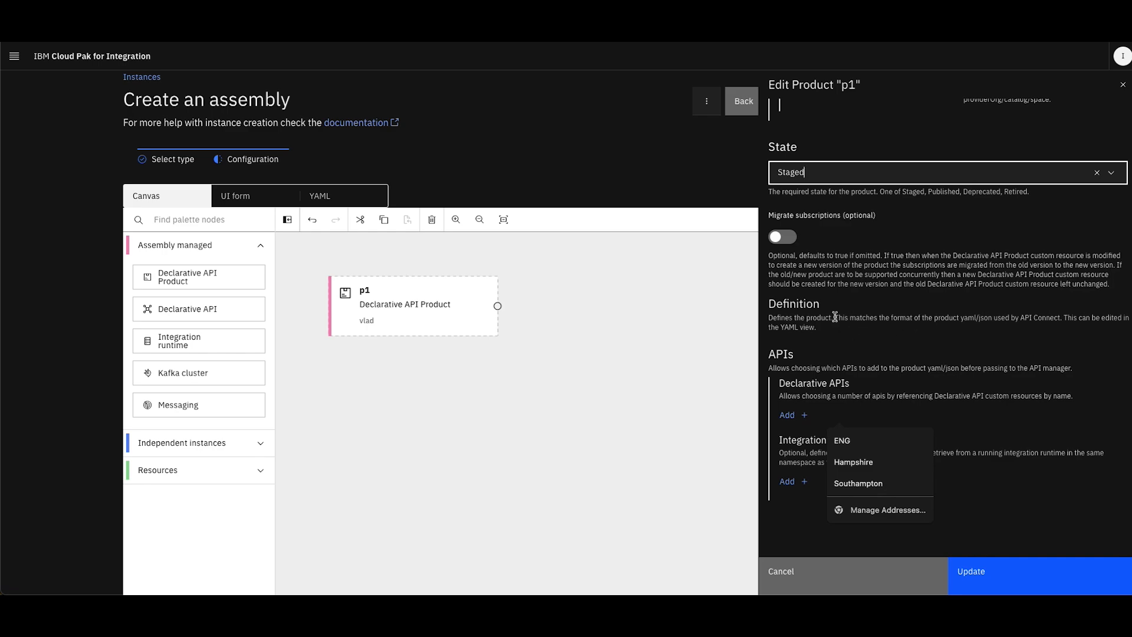
# In the product's YAML definition, set the info title to vlad_product_title and the name to vlad_name
pyautogui.scroll(1, 835, 317)
pyautogui.scroll(10, 835, 320)
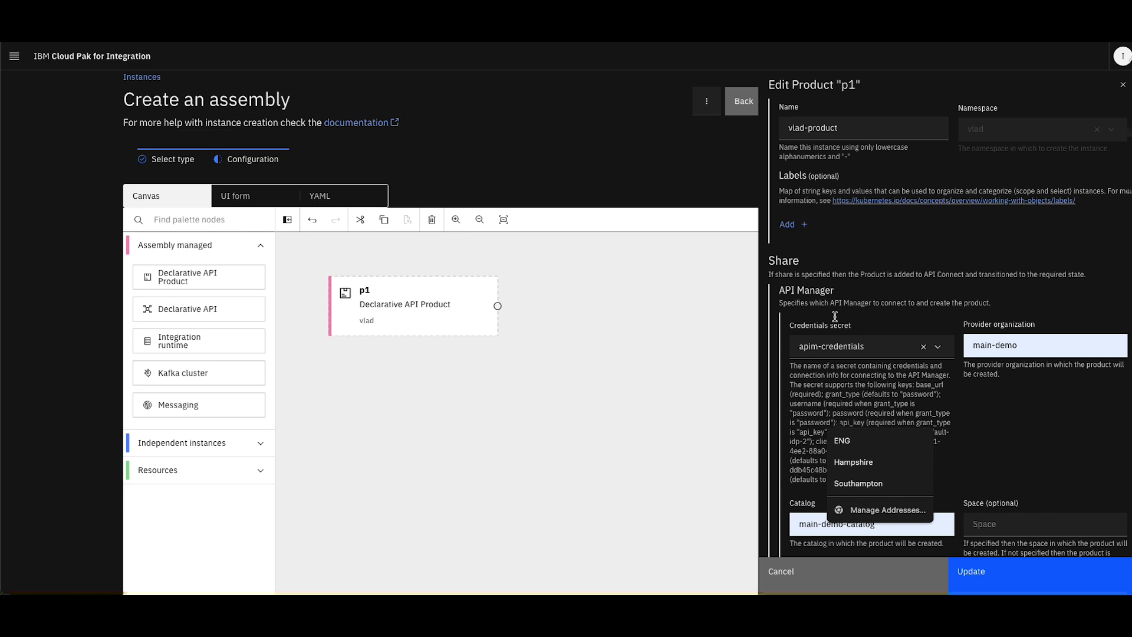
pyautogui.click(833, 129)
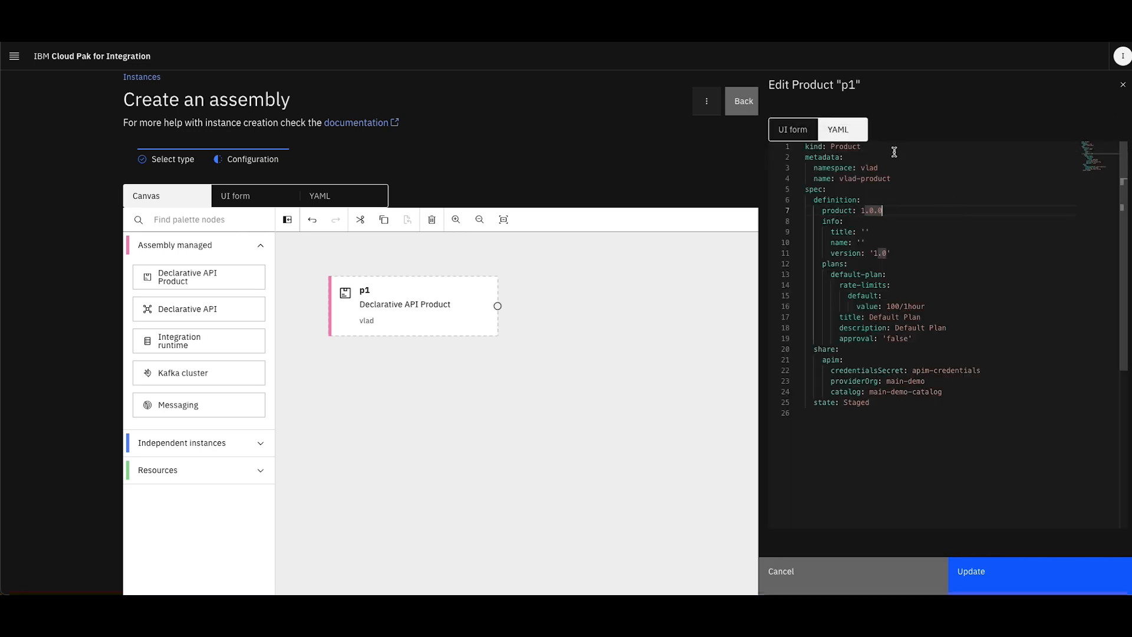
pyautogui.click(870, 231)
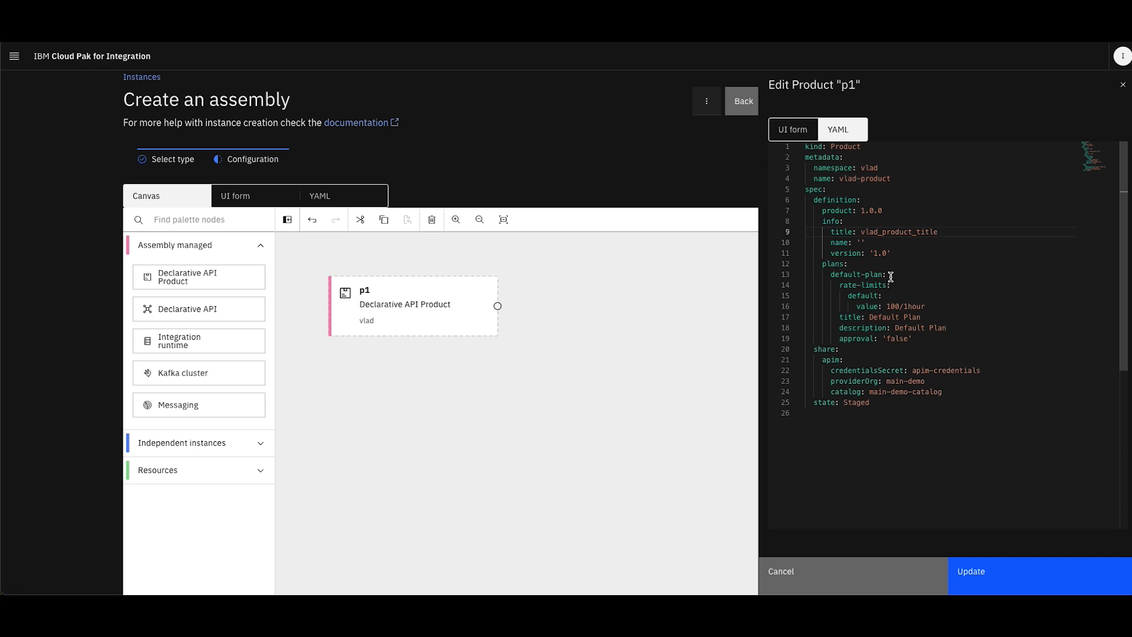
pyautogui.click(882, 242)
# Set the default plan's approval to true in the product YAML and update the product
pyautogui.scroll(-1, 897, 269)
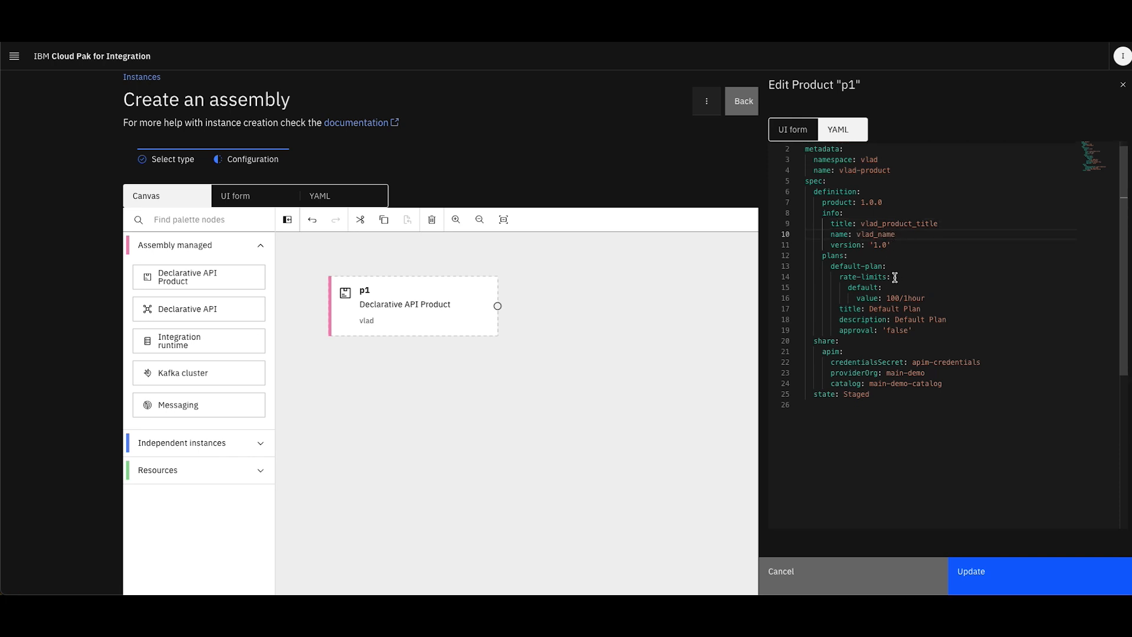
pyautogui.click(913, 330)
pyautogui.press('BackSpace')
pyautogui.press('BackSpace')
pyautogui.press('BackSpace')
pyautogui.press('BackSpace')
pyautogui.press('BackSpace')
pyautogui.press('BackSpace')
pyautogui.press('BackSpace')
pyautogui.write('fal')
pyautogui.scroll(-1, 913, 351)
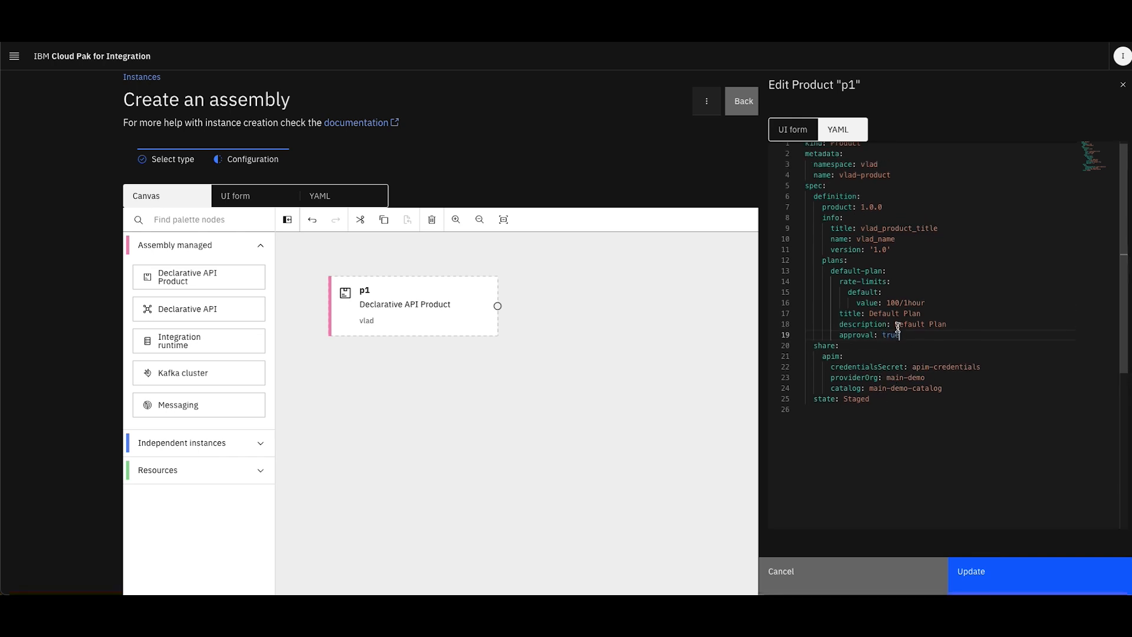
pyautogui.scroll(1, 894, 348)
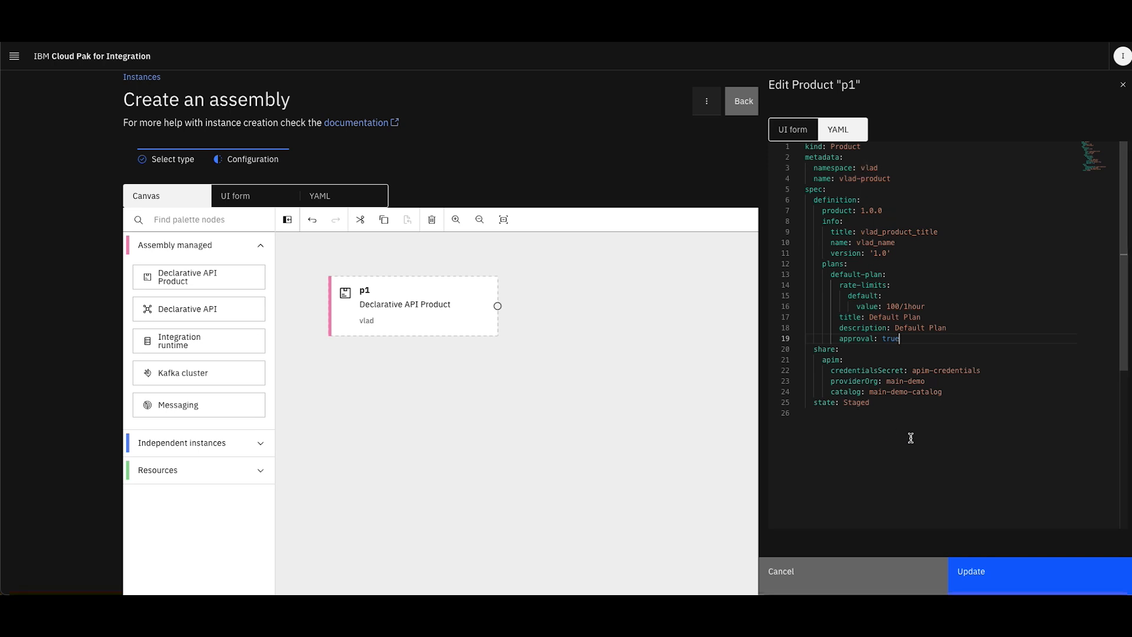
pyautogui.click(997, 581)
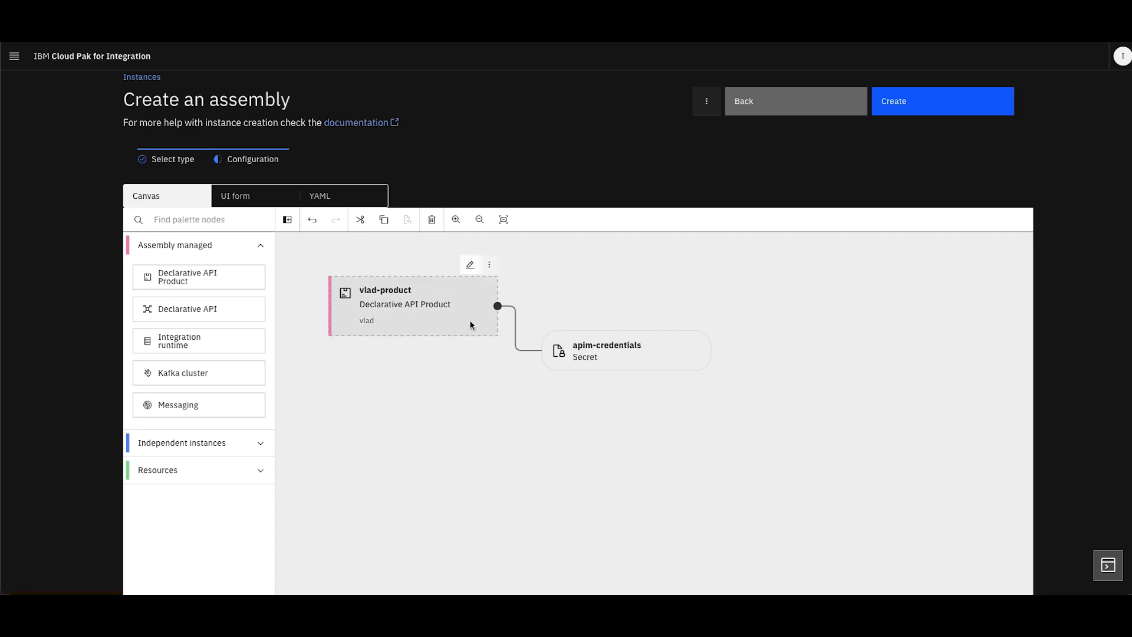
# Add a Declarative API linked to the vlad-product node on the canvas and name it vlads-api
pyautogui.moveTo(513, 347)
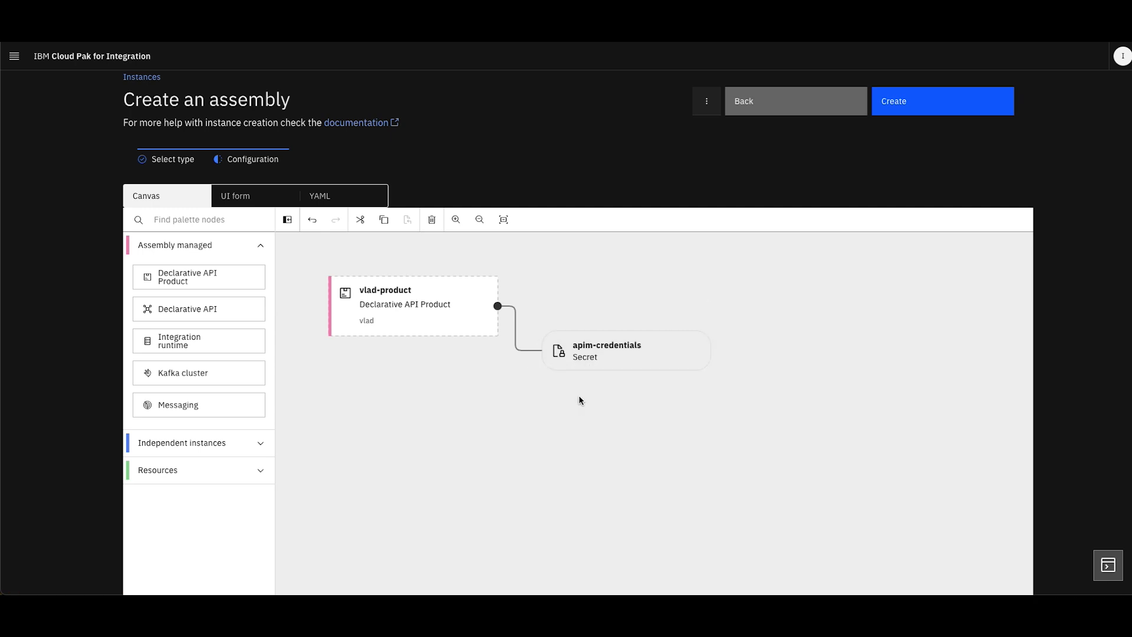
pyautogui.click(191, 311)
pyautogui.moveTo(378, 295)
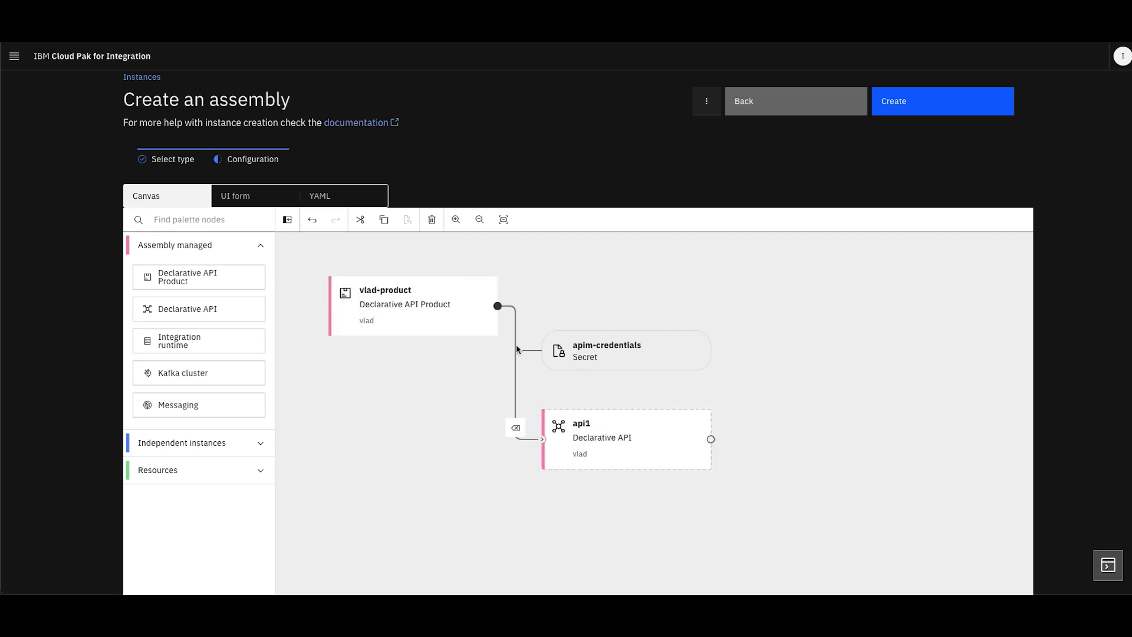
pyautogui.moveTo(555, 446)
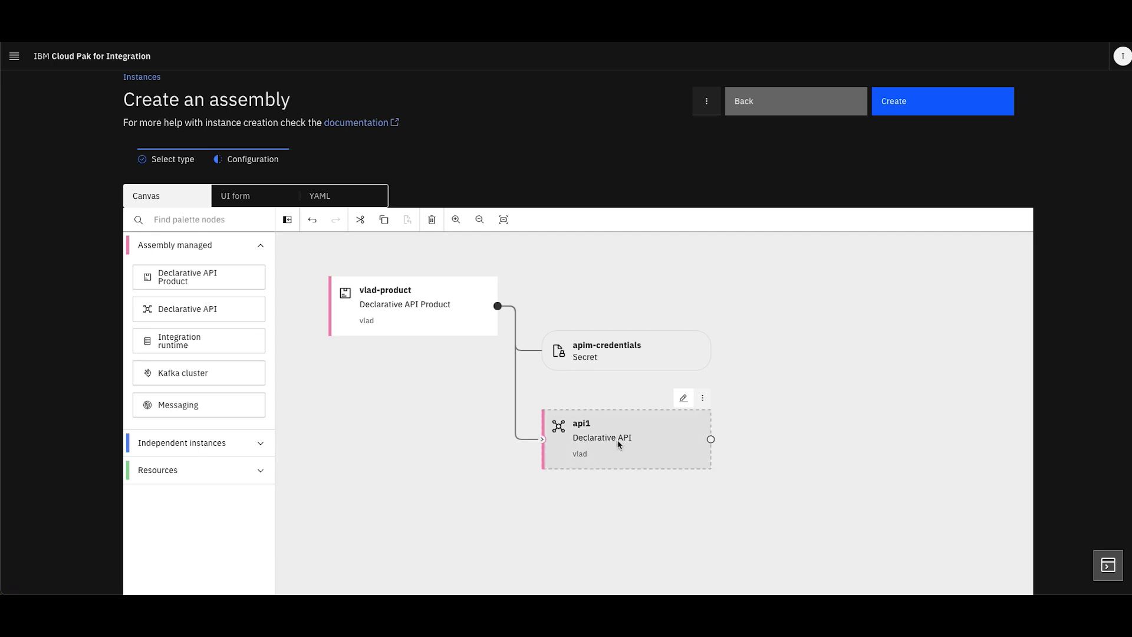
pyautogui.click(684, 398)
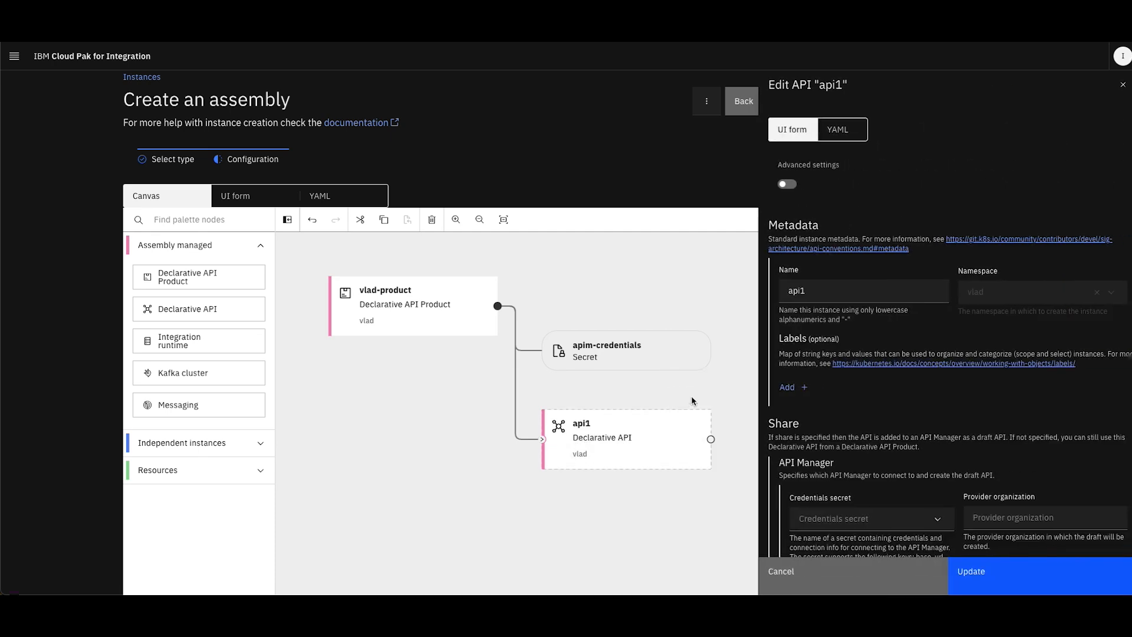
pyautogui.click(814, 289)
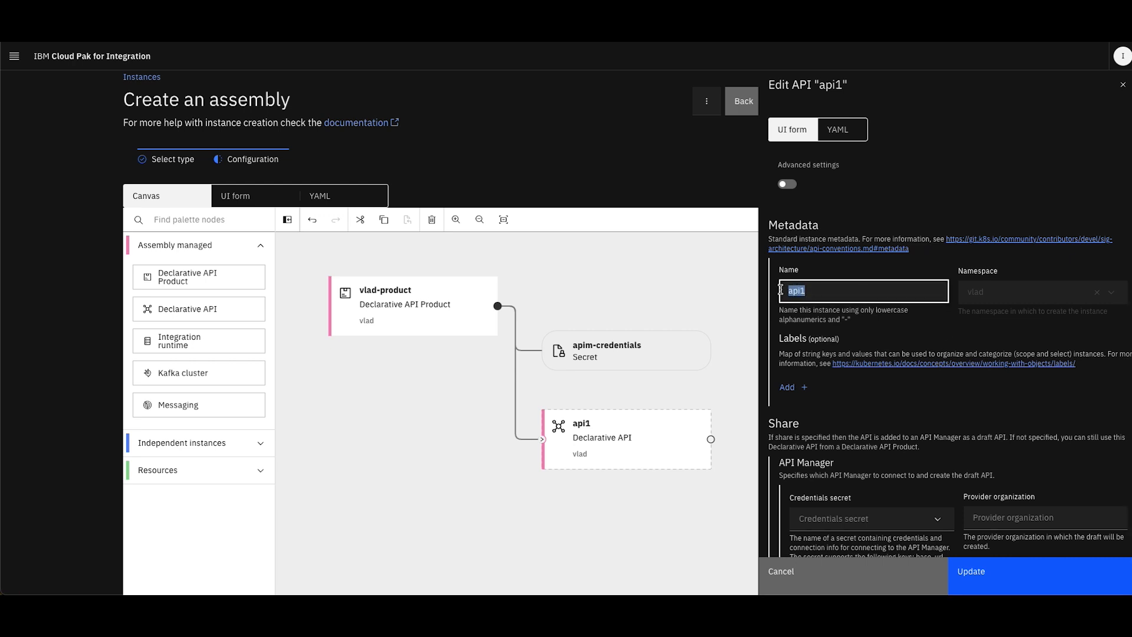
pyautogui.write('vlads-api')
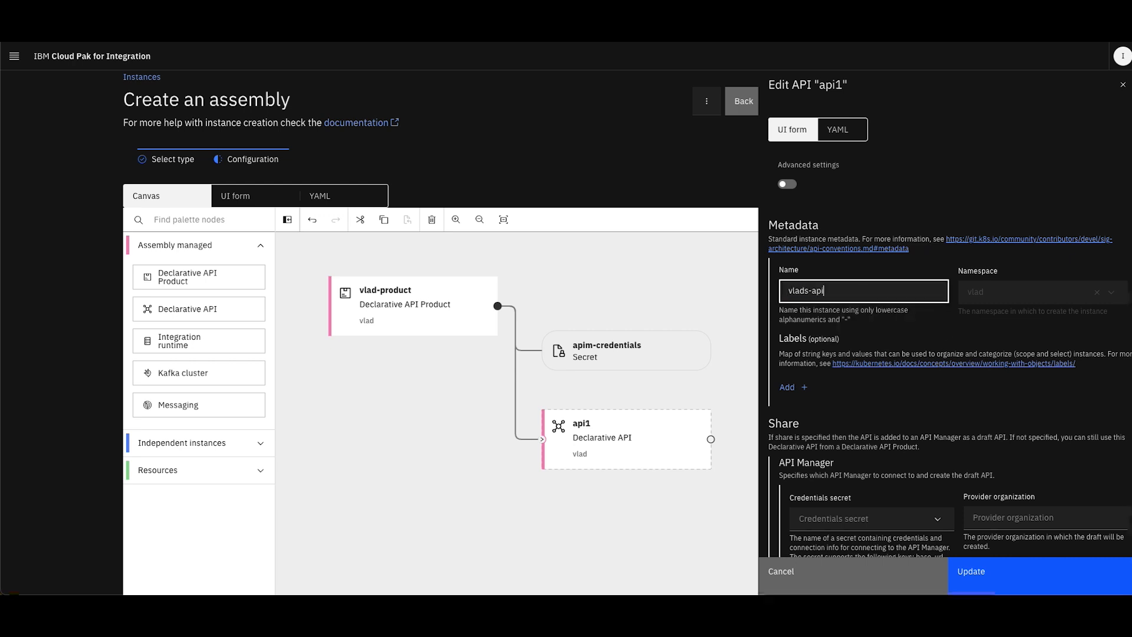
# Set the API's API Manager credentials secret to apim-credentials and its provider organization to main-demo
pyautogui.scroll(-3, 842, 287)
pyautogui.click(814, 381)
pyautogui.write('ap')
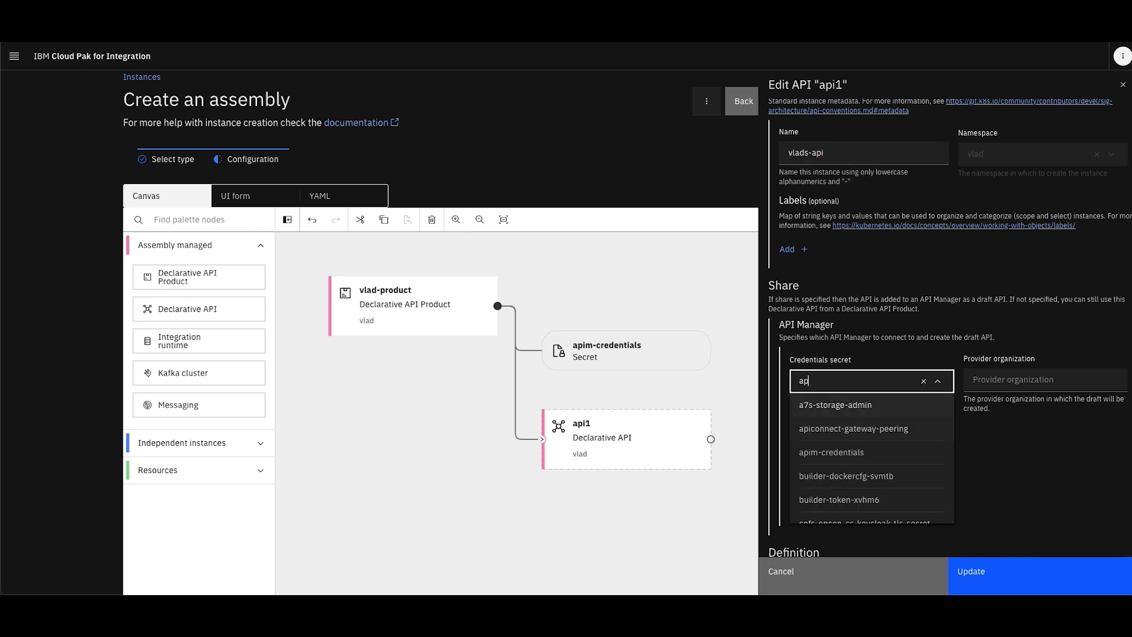
pyautogui.write('im-crede')
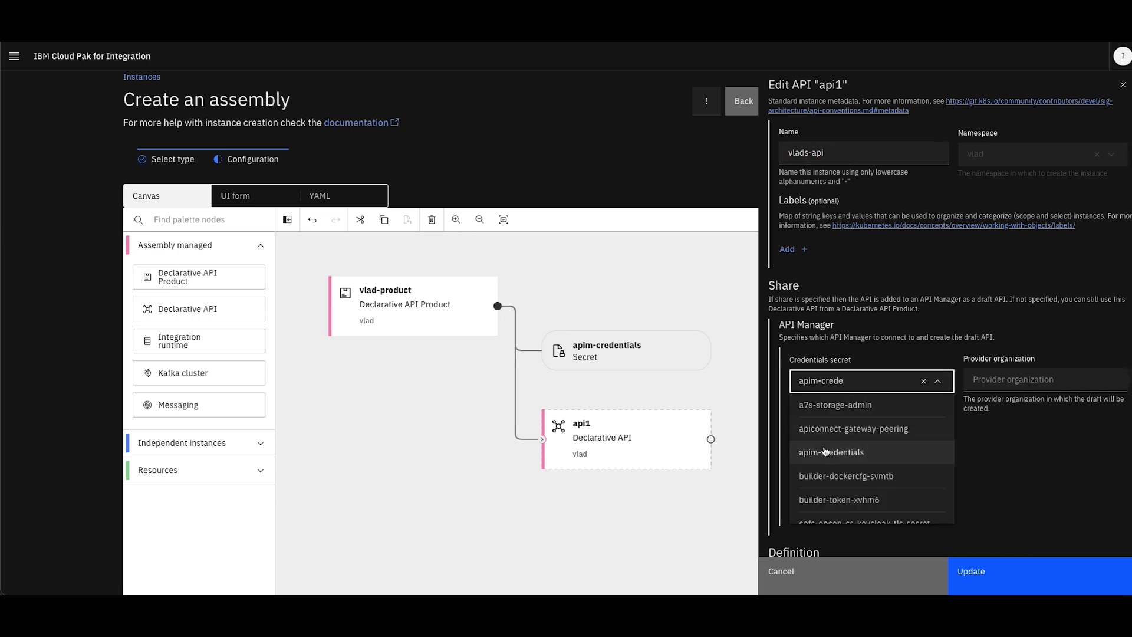
pyautogui.write('n')
pyautogui.press('Return')
pyautogui.scroll(-2, 1008, 323)
pyautogui.click(1000, 278)
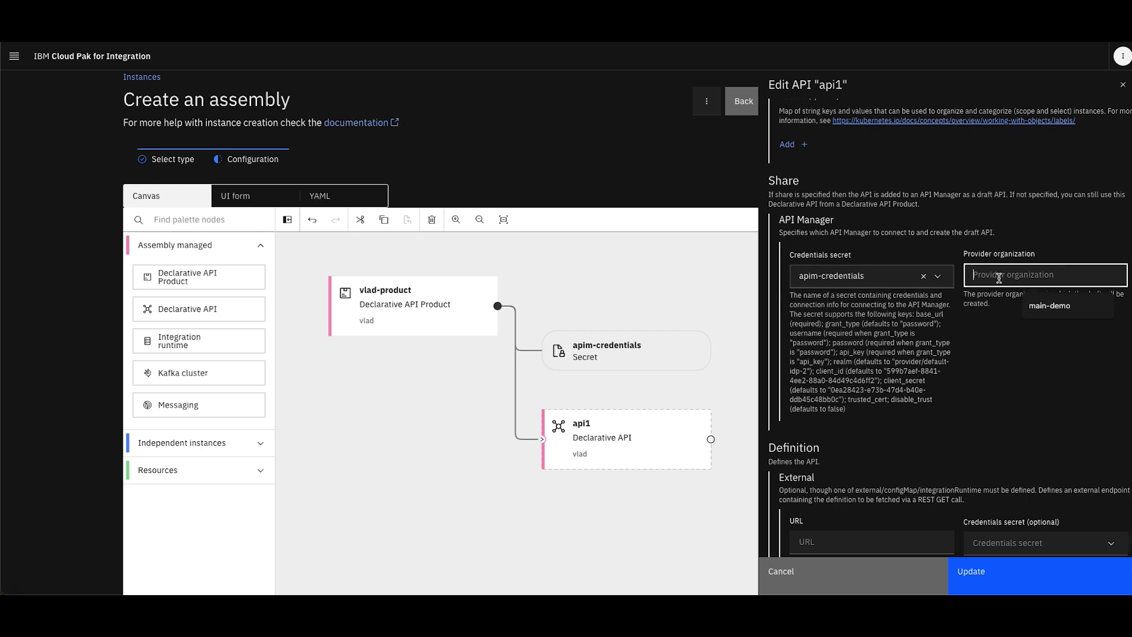
pyautogui.click(1053, 311)
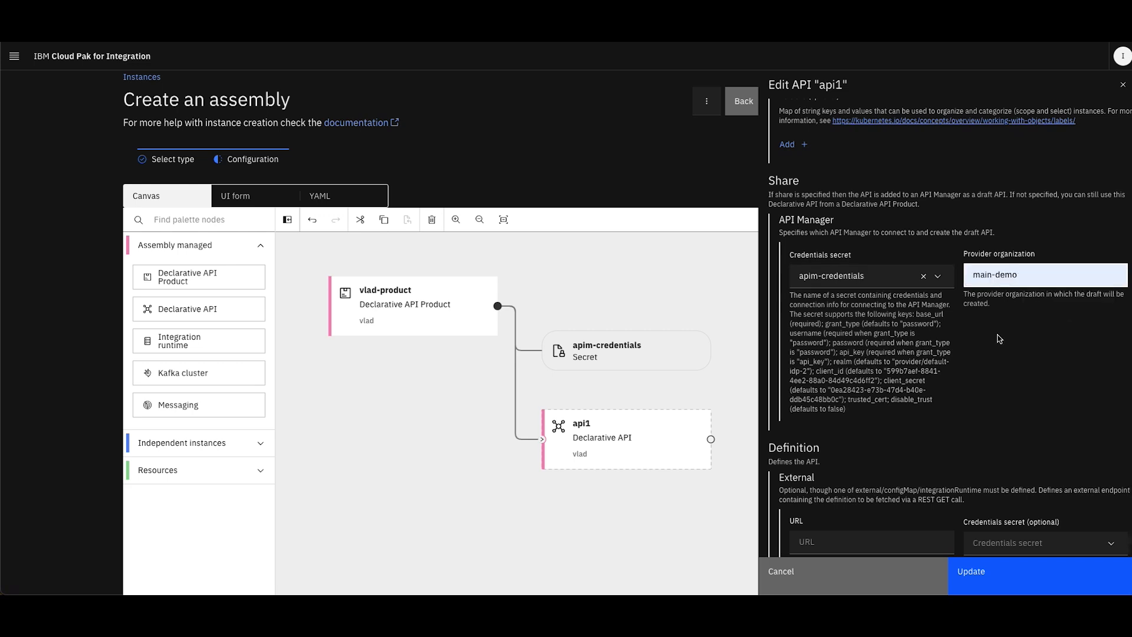
pyautogui.scroll(-3, 999, 339)
pyautogui.click(823, 352)
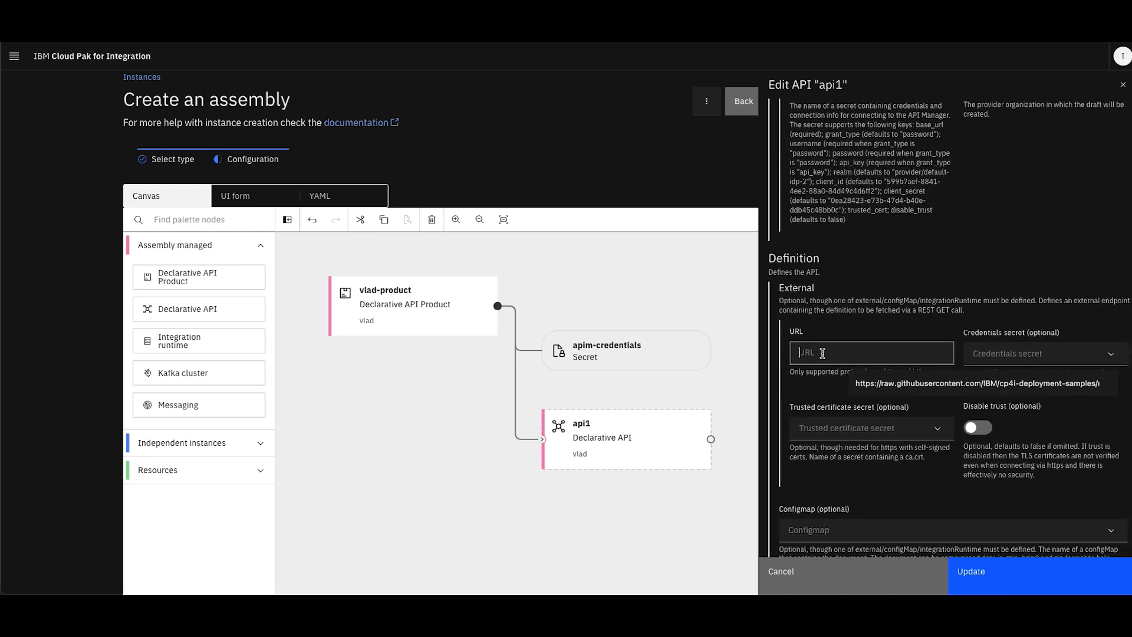
pyautogui.click(879, 386)
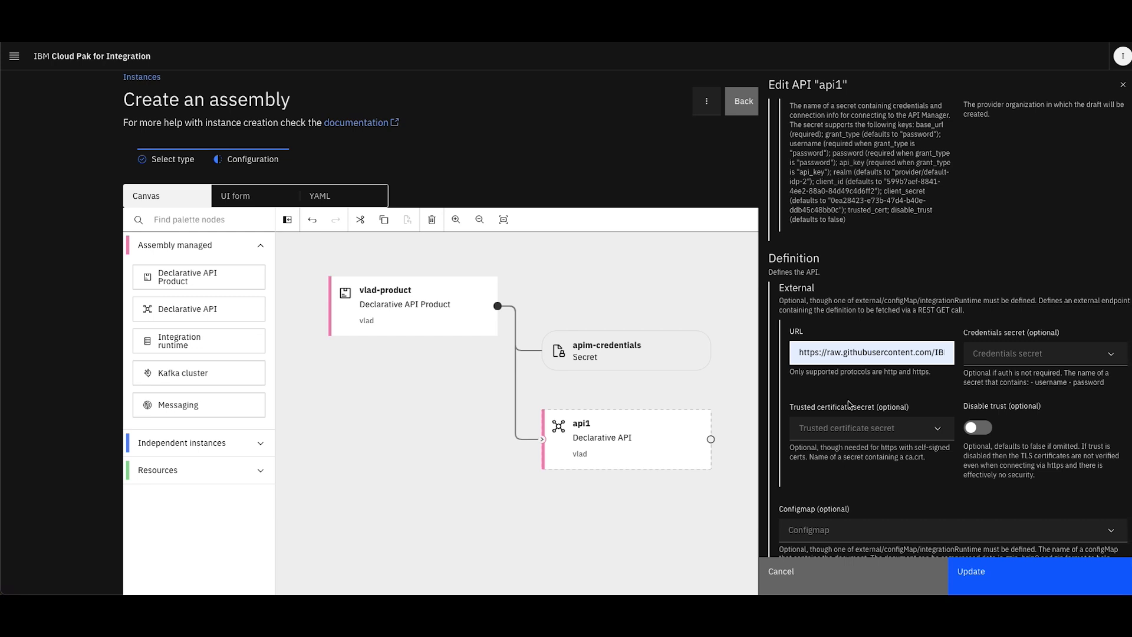
pyautogui.scroll(-1, 864, 337)
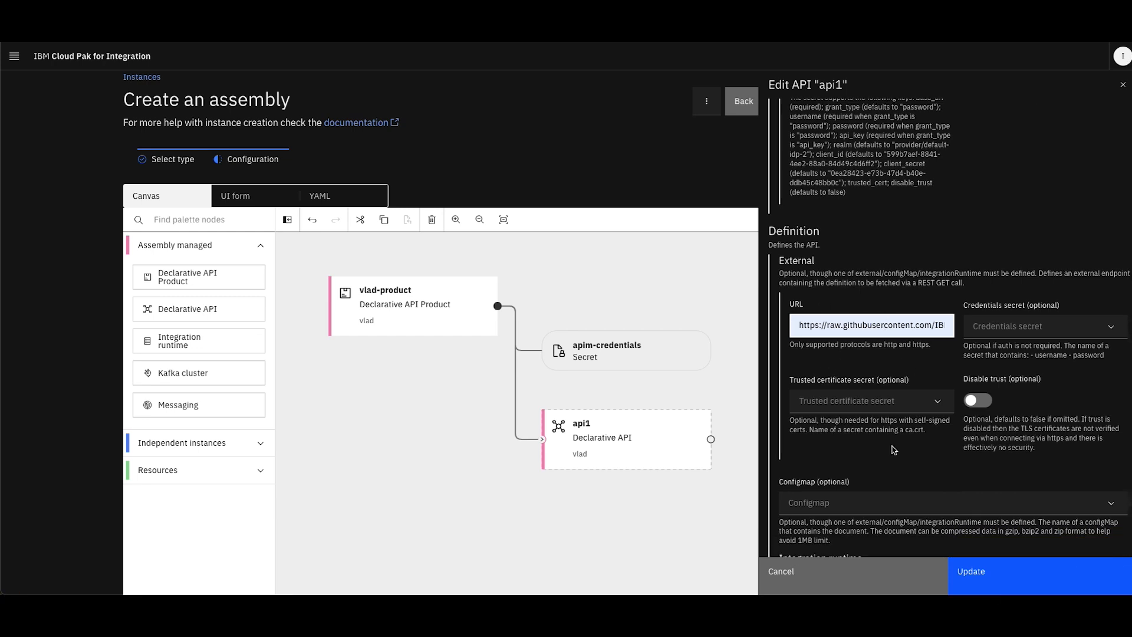
pyautogui.scroll(-6, 893, 450)
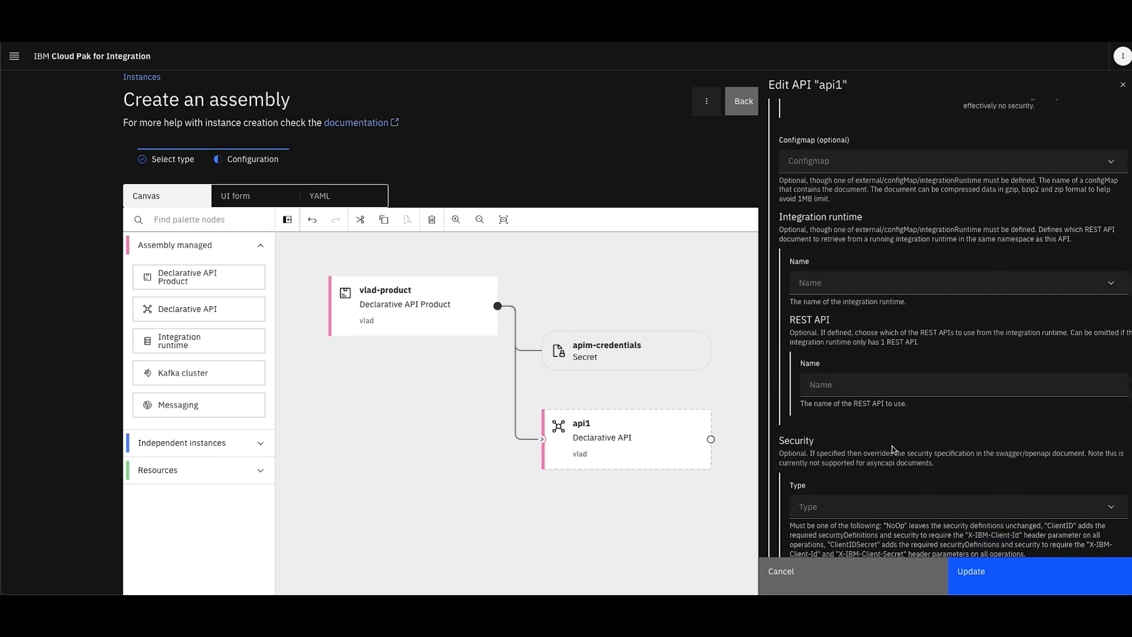
pyautogui.scroll(-1, 894, 450)
pyautogui.scroll(10, 894, 450)
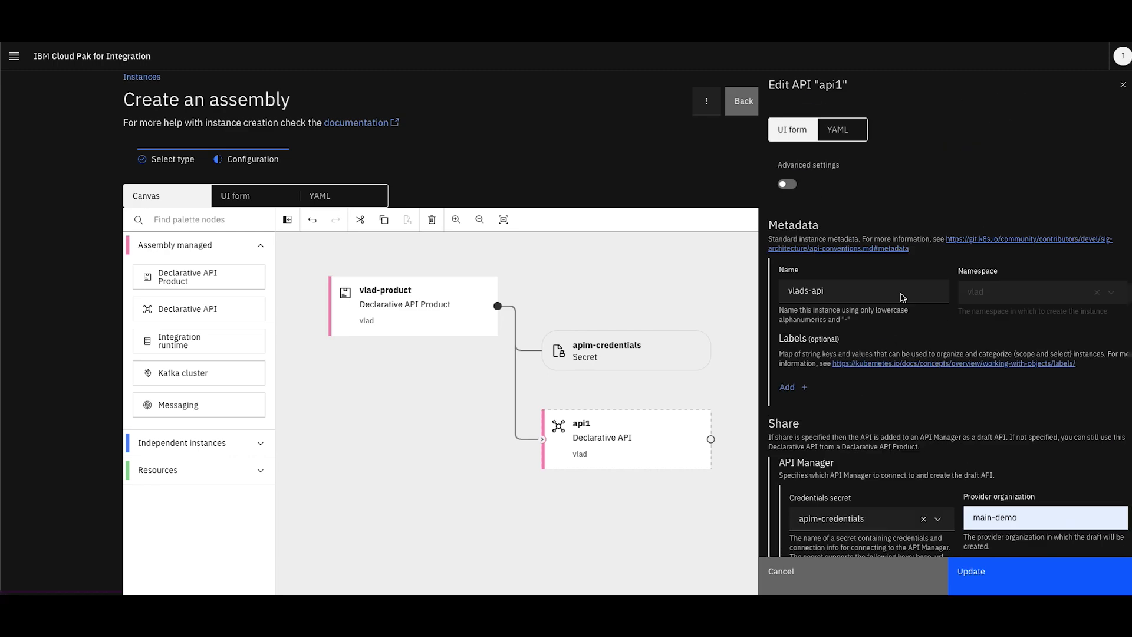
pyautogui.click(841, 131)
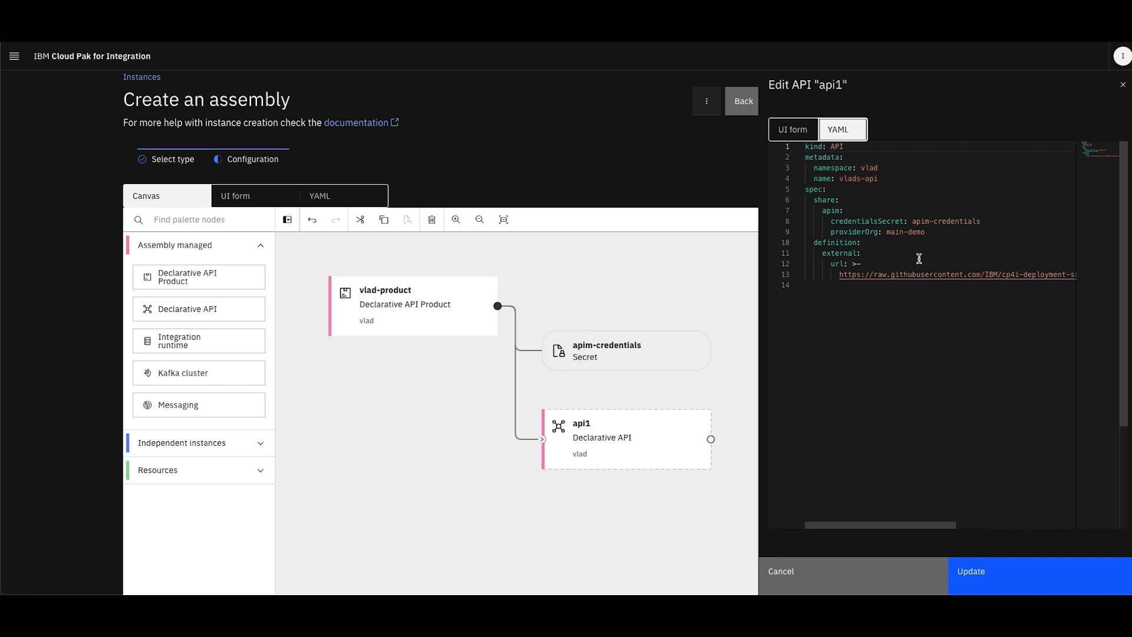
pyautogui.click(987, 586)
# Check the apis entry in vlad-product's YAML, change the product's metadata name to vlads-product, and update the product
pyautogui.moveTo(686, 451)
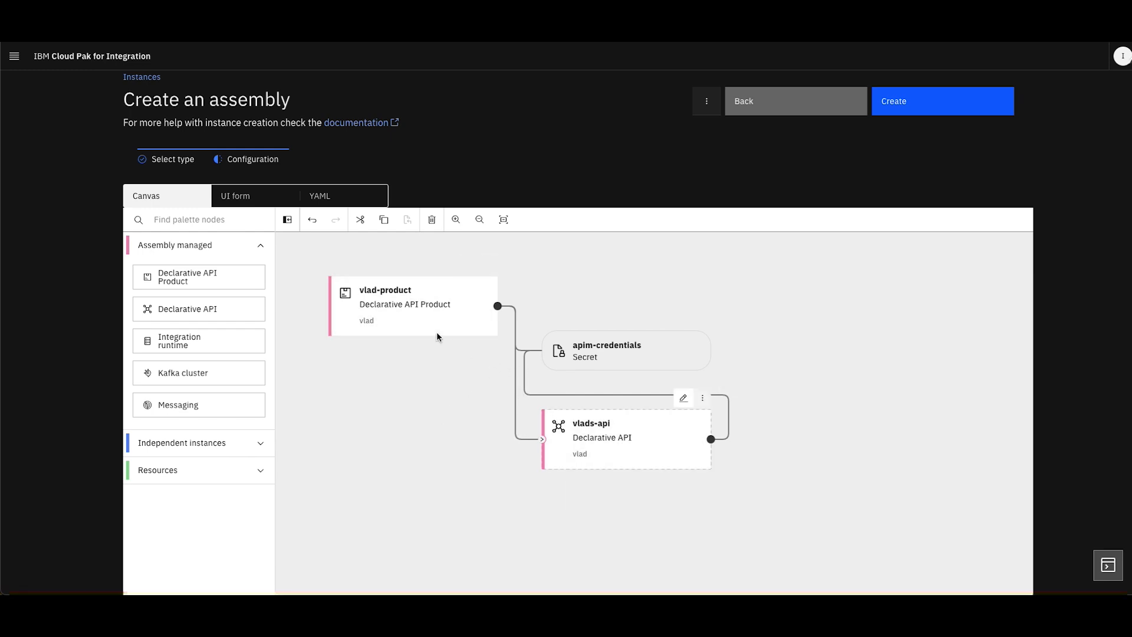
pyautogui.click(415, 320)
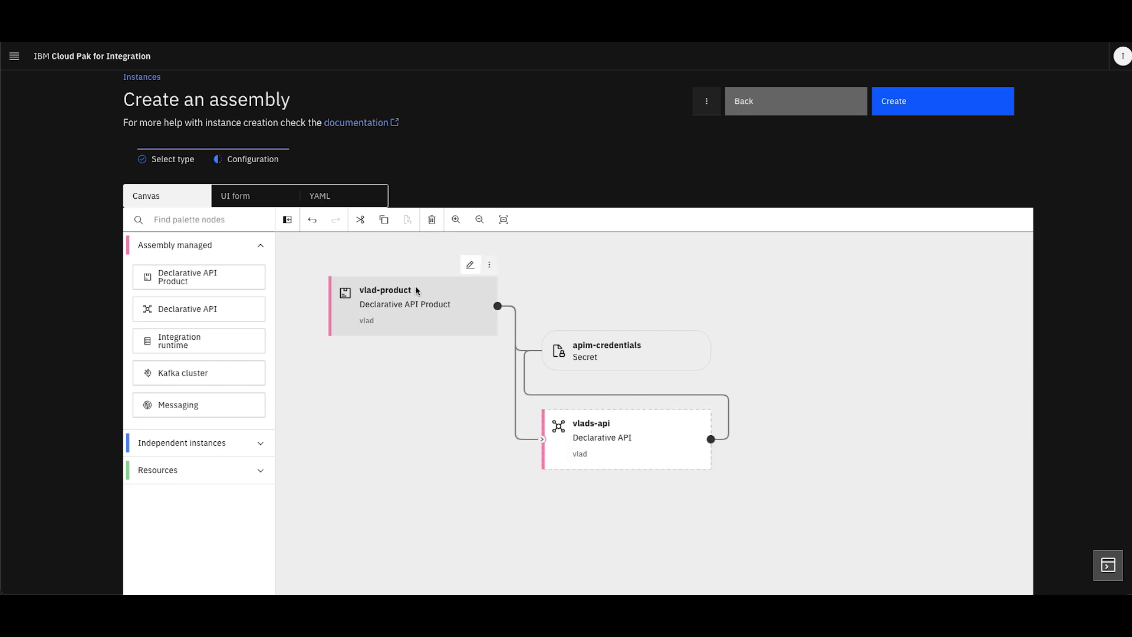
pyautogui.doubleClick(424, 302)
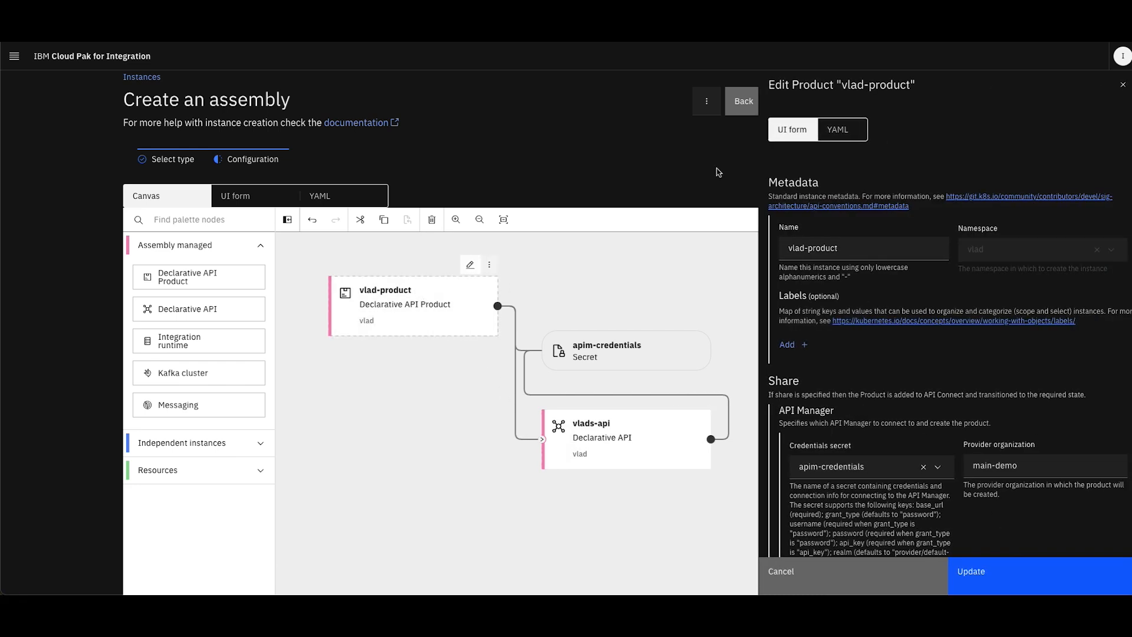
pyautogui.click(856, 130)
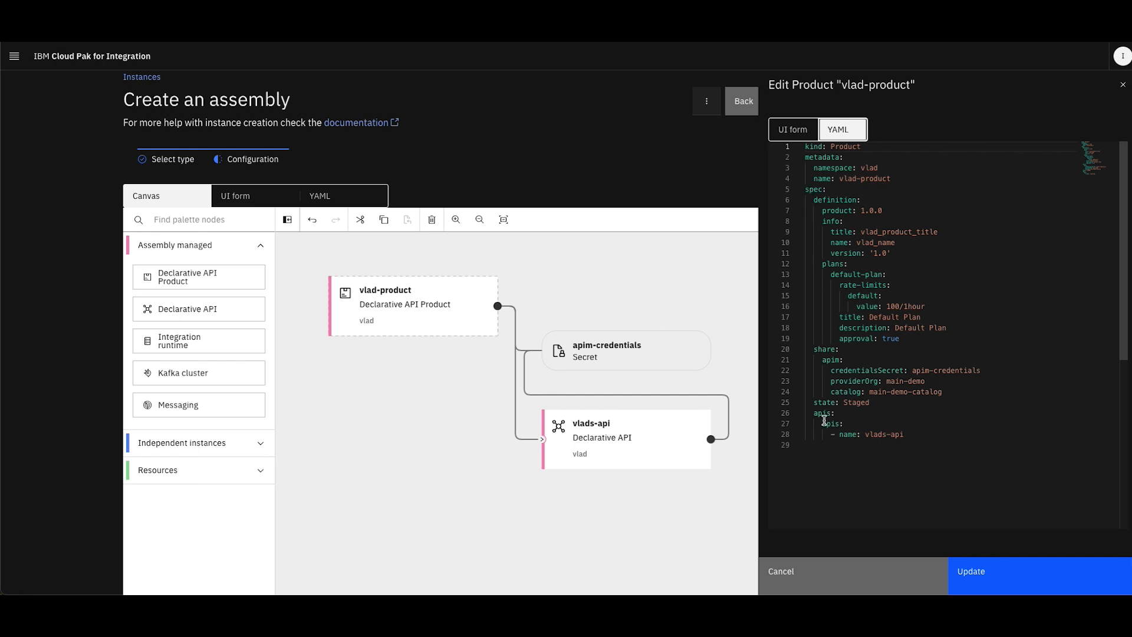
pyautogui.moveTo(907, 434); pyautogui.dragTo(809, 418)
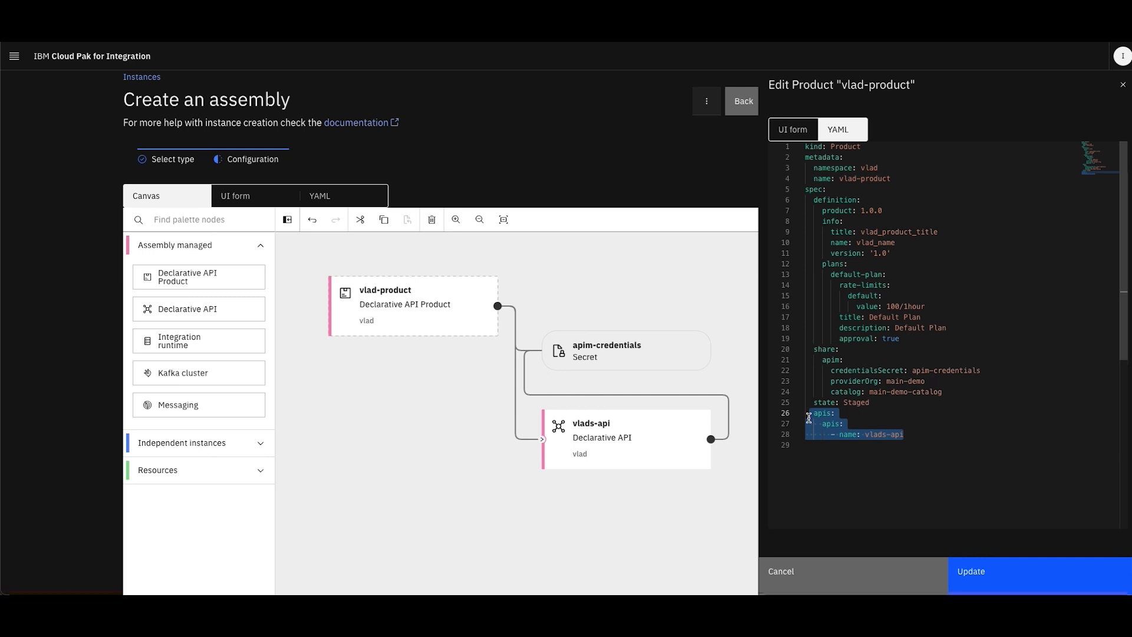
pyautogui.click(952, 405)
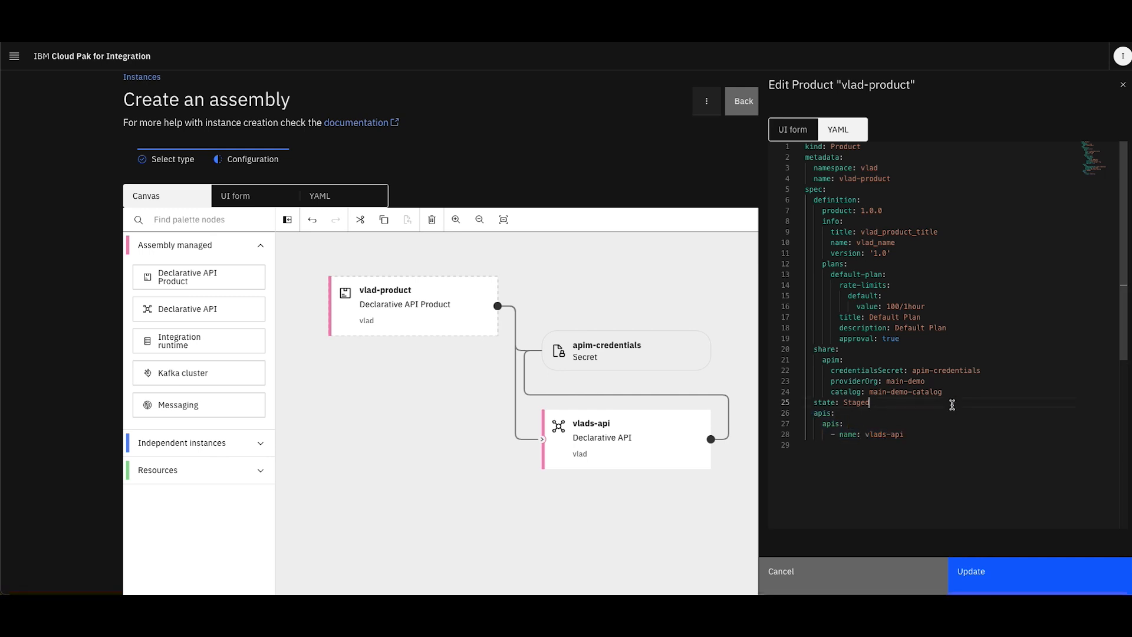
pyautogui.click(859, 178)
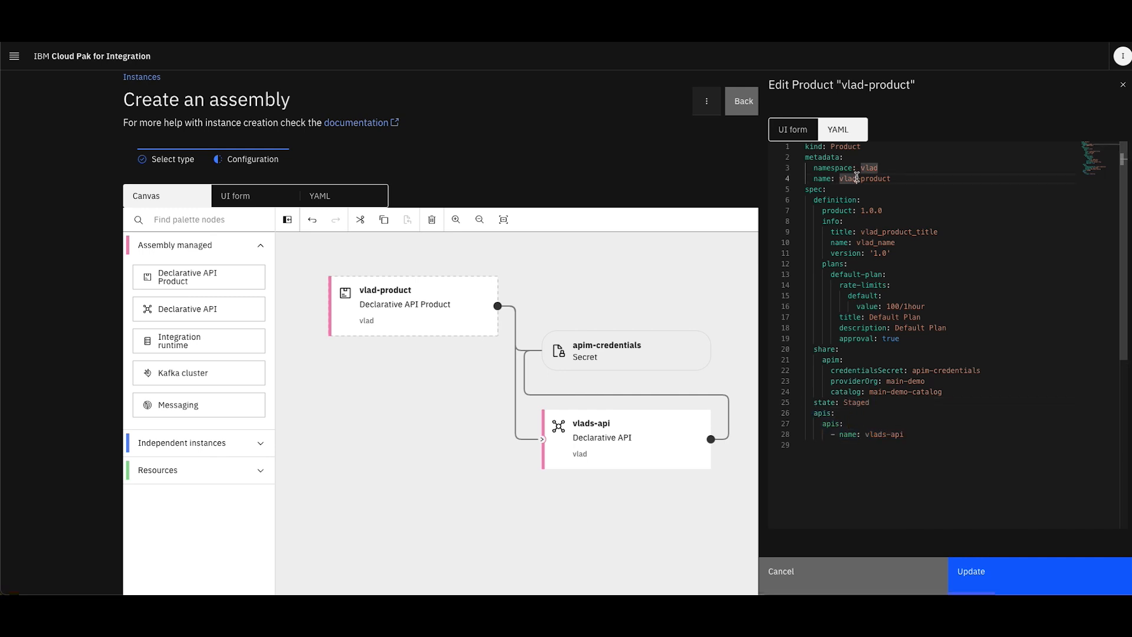
pyautogui.write('s')
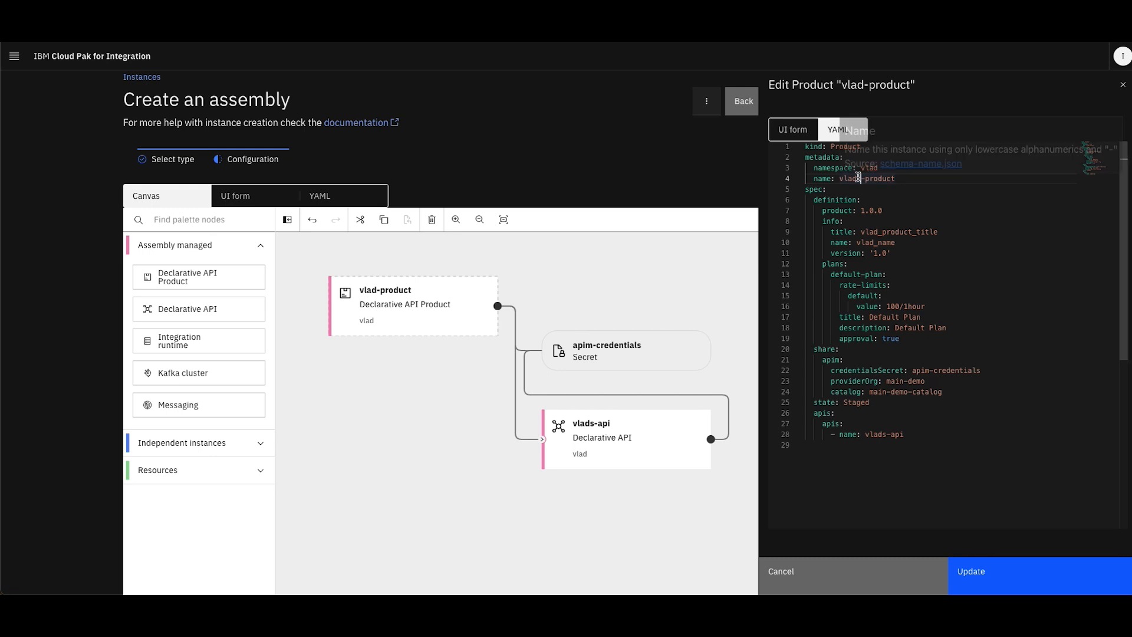
pyautogui.click(1014, 566)
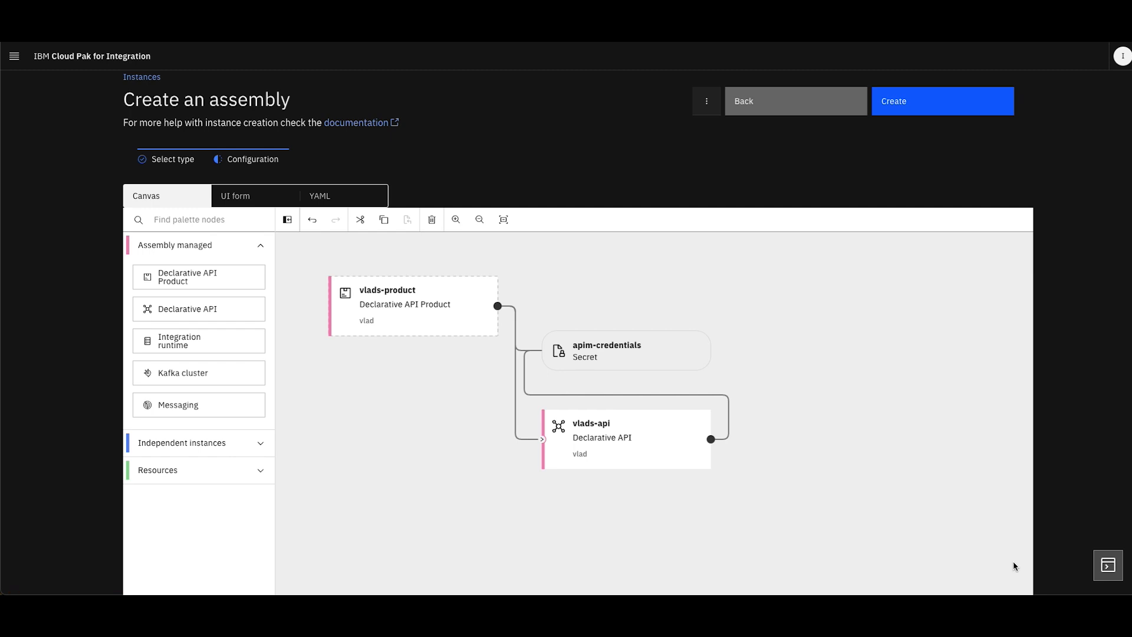
# Set the license accept value to true in the assembly's YAML
pyautogui.click(333, 201)
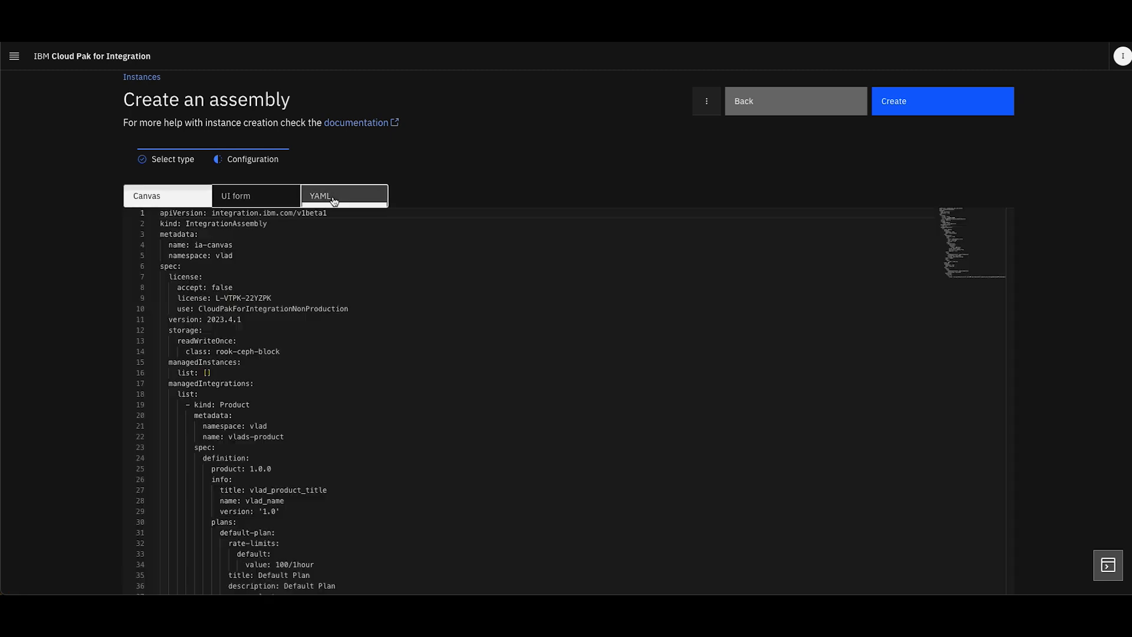
pyautogui.scroll(-1, 323, 235)
pyautogui.scroll(1, 323, 235)
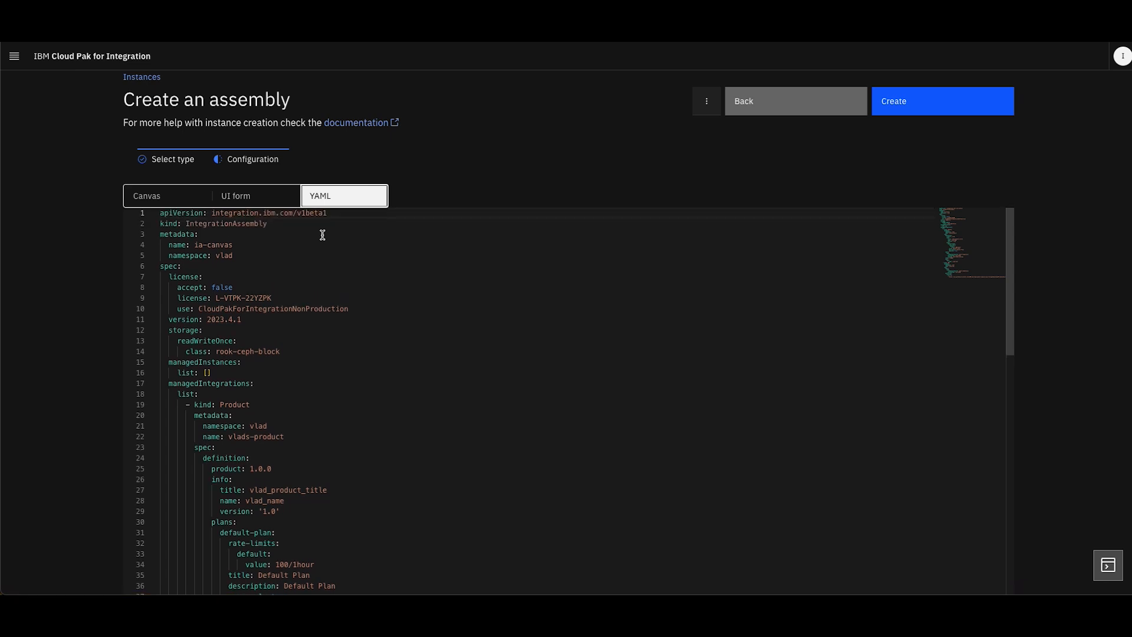
pyautogui.moveTo(227, 288)
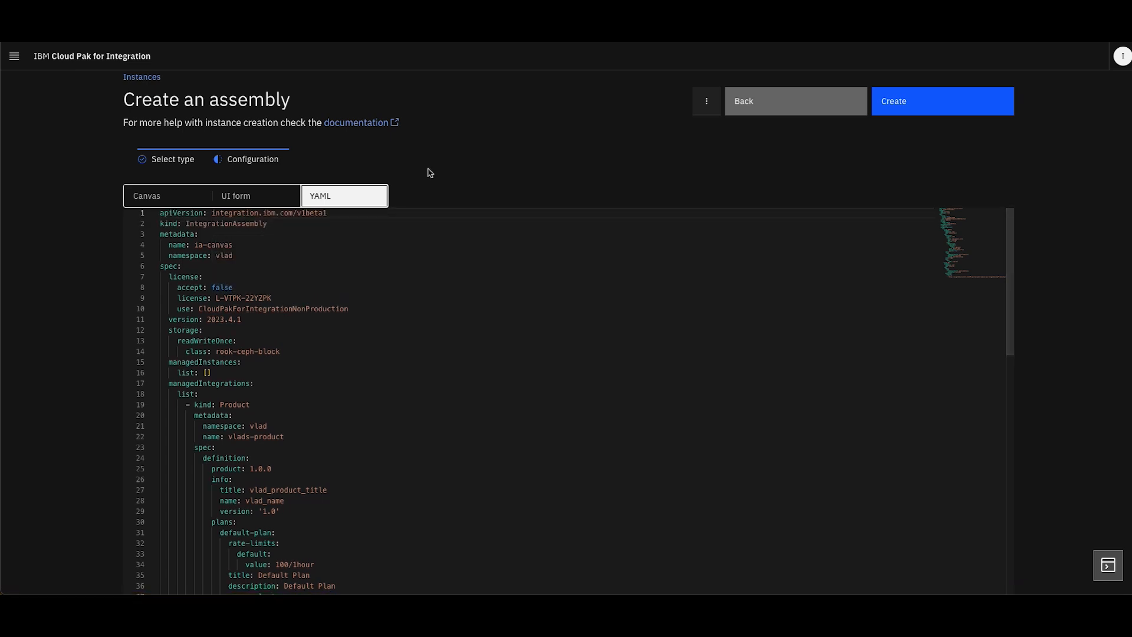
pyautogui.click(213, 287)
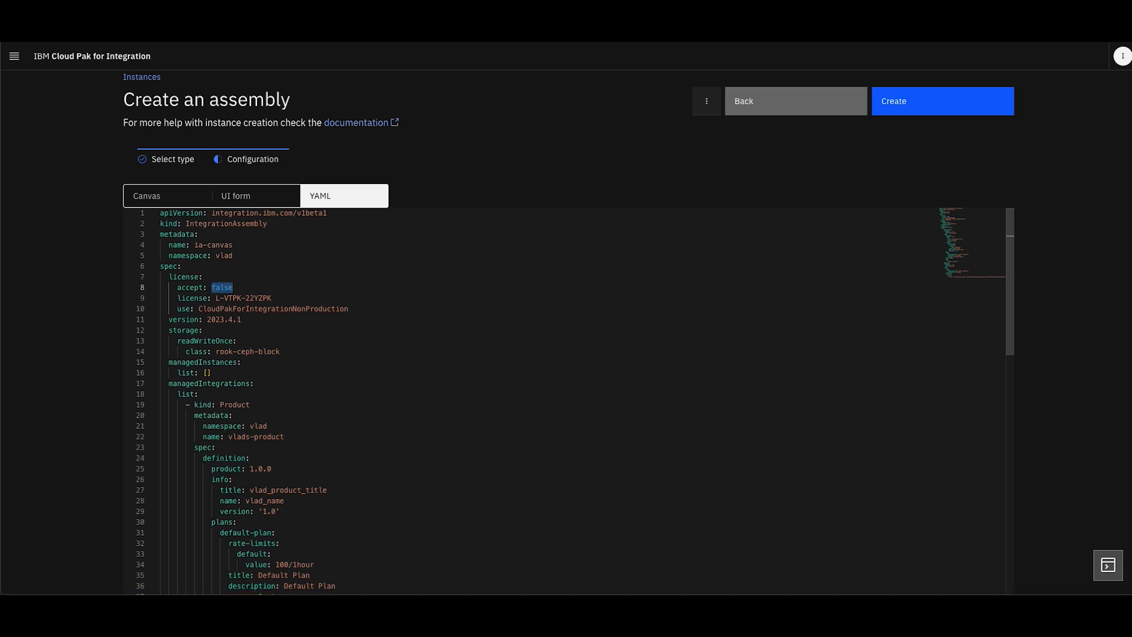
pyautogui.write('true')
pyautogui.click(306, 402)
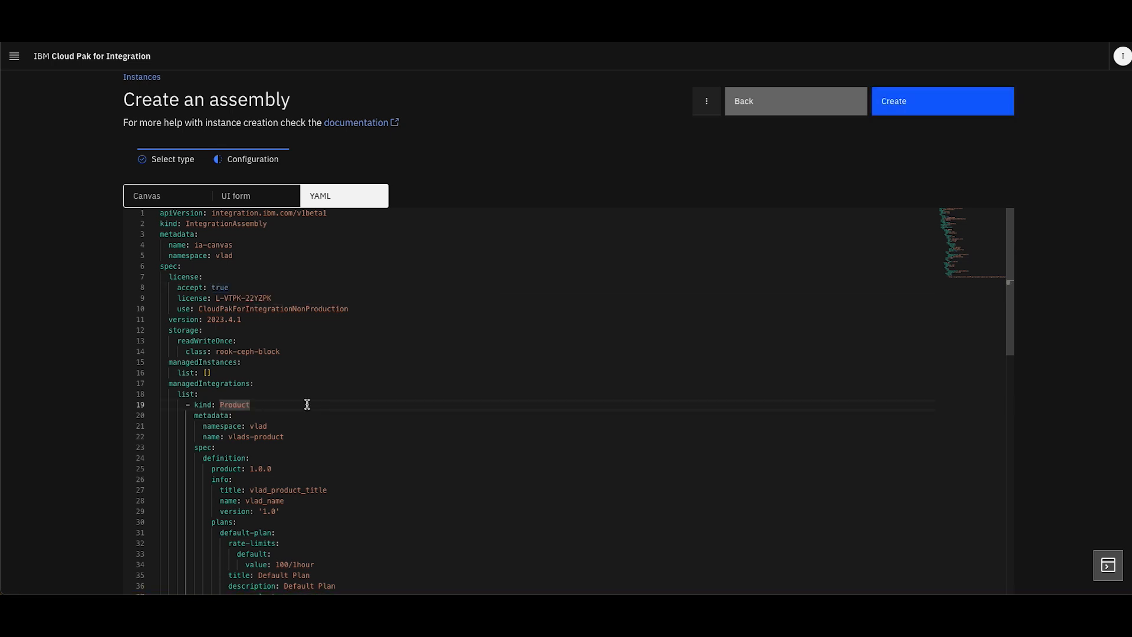
# Review the managed Product and API definitions in the assembly YAML, including the API name the product references
pyautogui.scroll(-3, 307, 404)
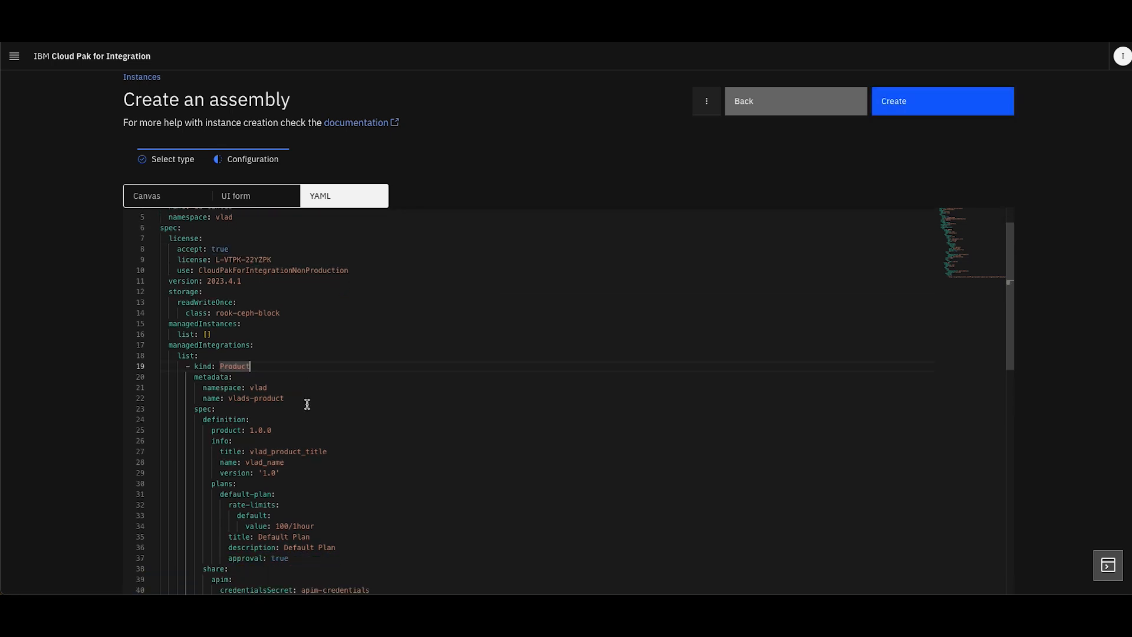
pyautogui.scroll(-2, 306, 405)
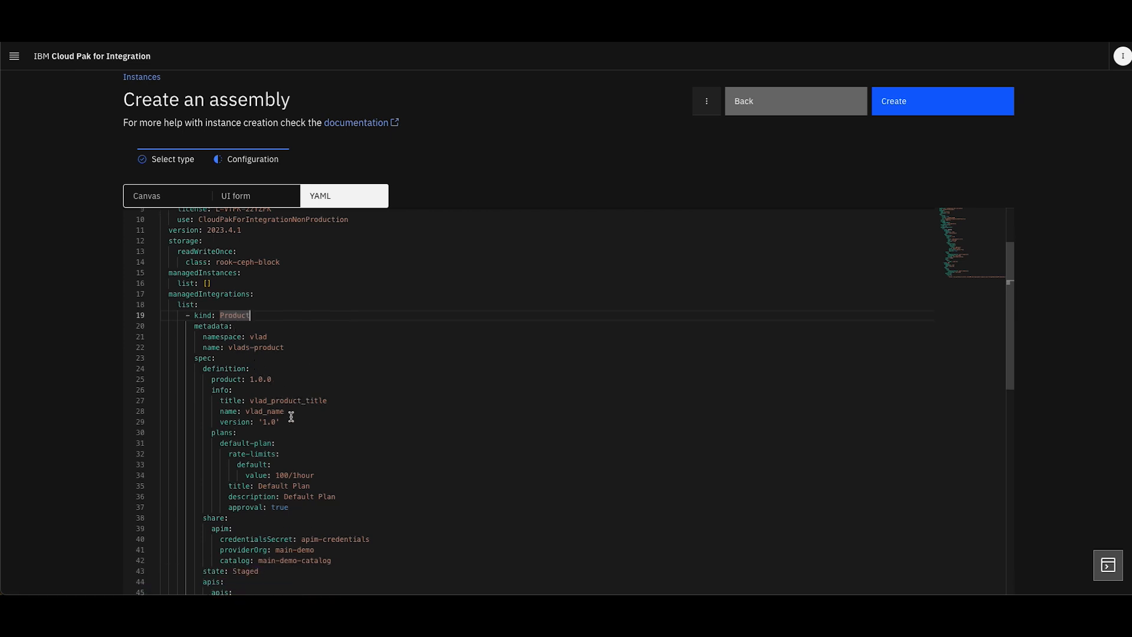
pyautogui.scroll(-8, 319, 489)
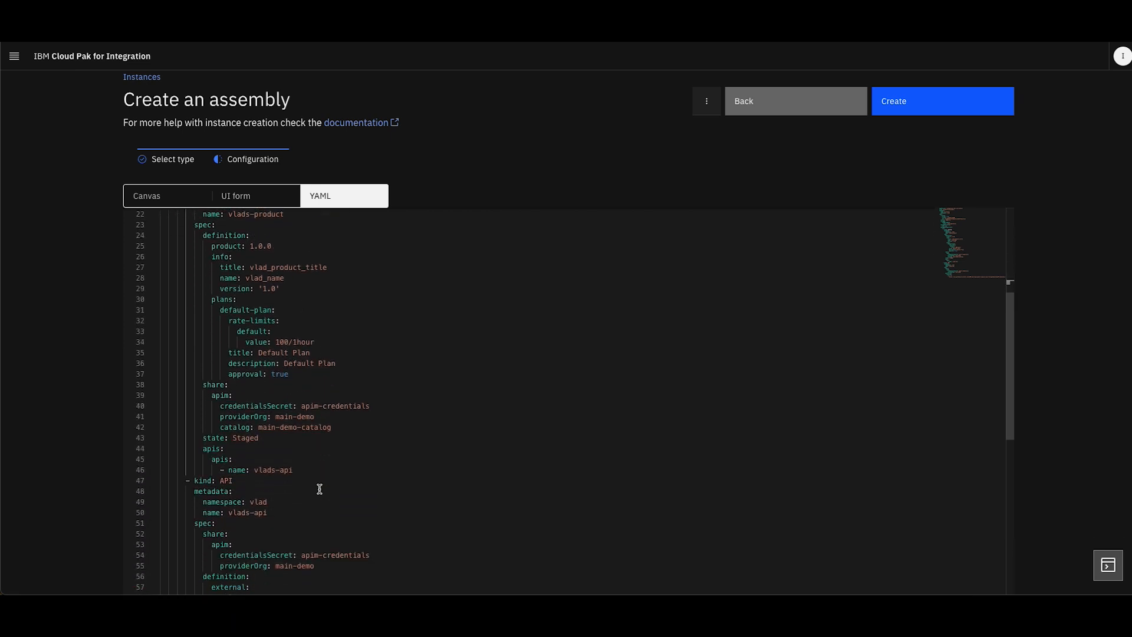
pyautogui.scroll(-3, 291, 491)
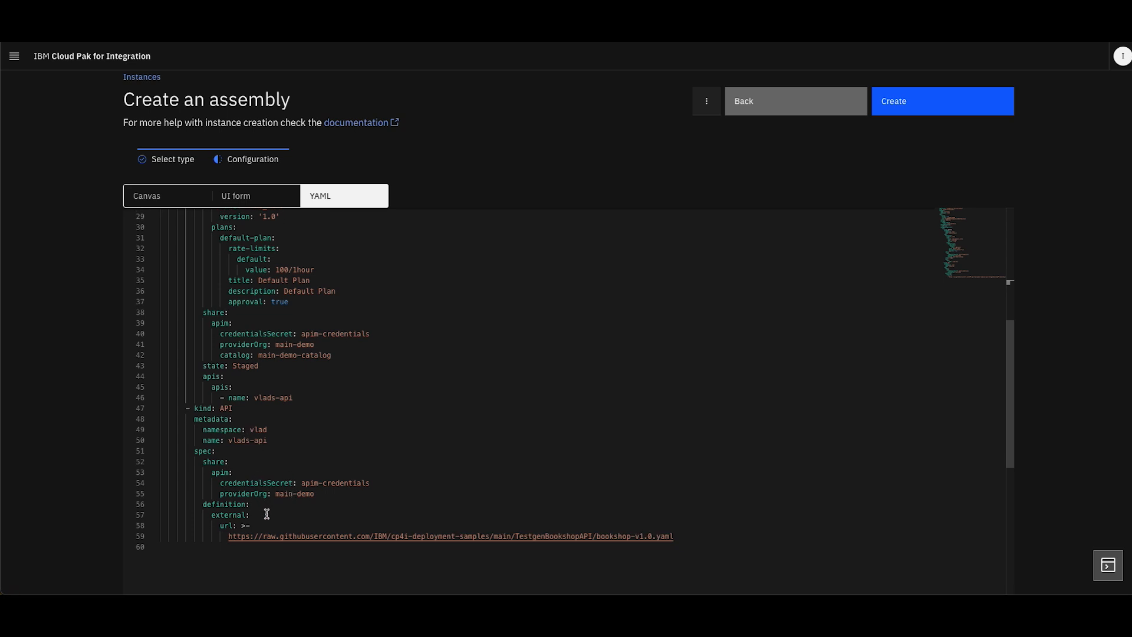
pyautogui.moveTo(229, 440); pyautogui.dragTo(264, 440)
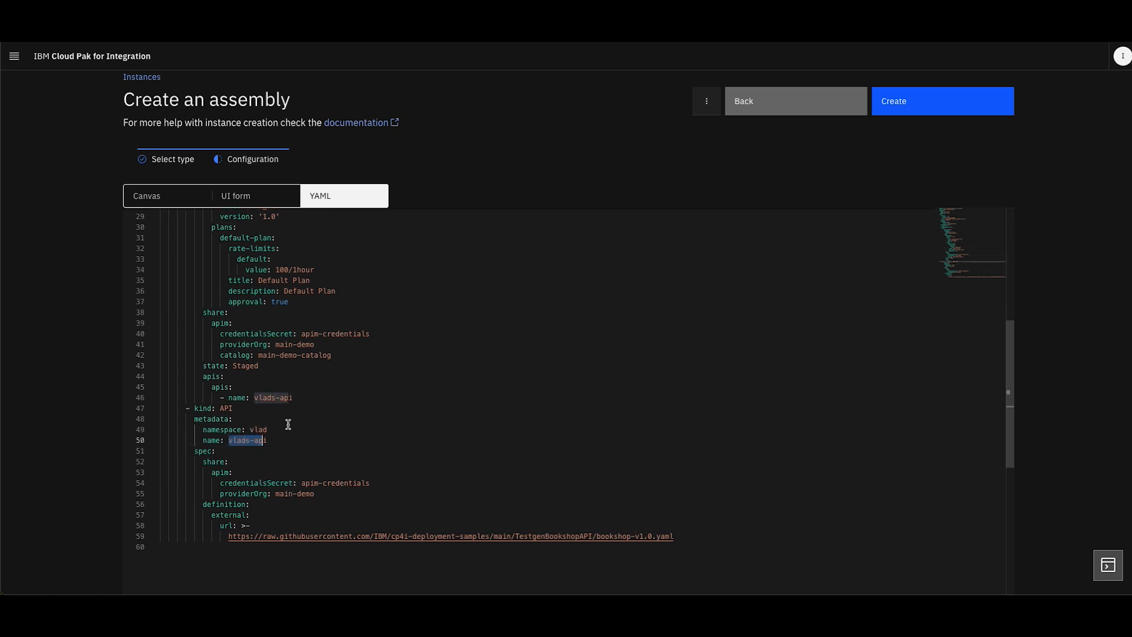
# Check the API name the product references in the YAML, create the assembly, and dismiss the provisioning notification
pyautogui.click(304, 396)
pyautogui.moveTo(304, 397); pyautogui.dragTo(229, 398)
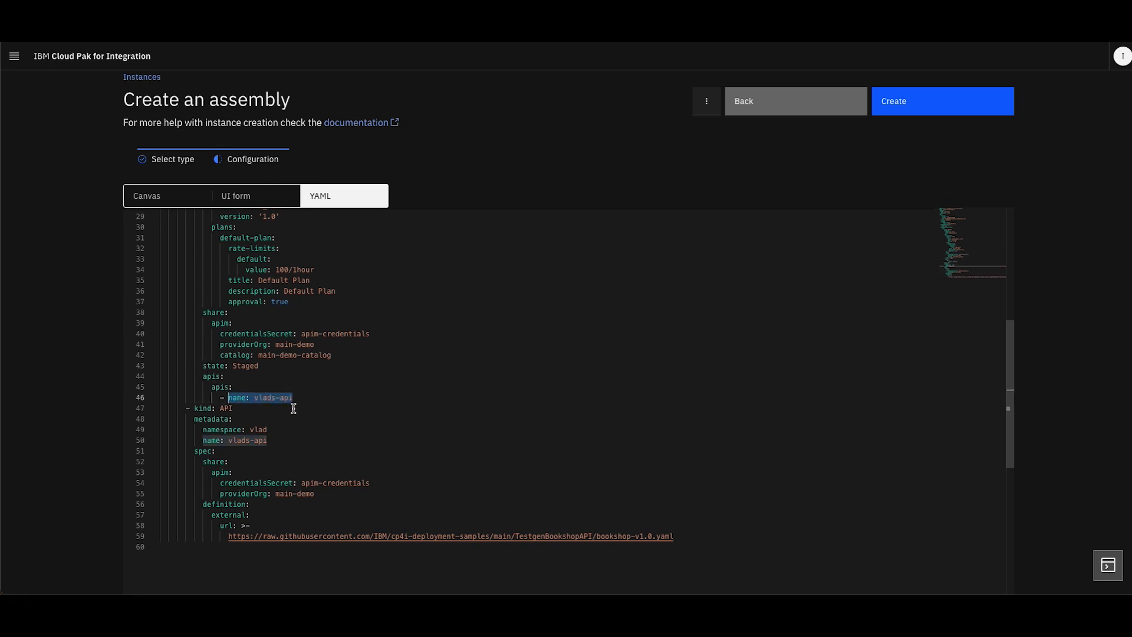
pyautogui.click(303, 397)
pyautogui.scroll(10, 406, 443)
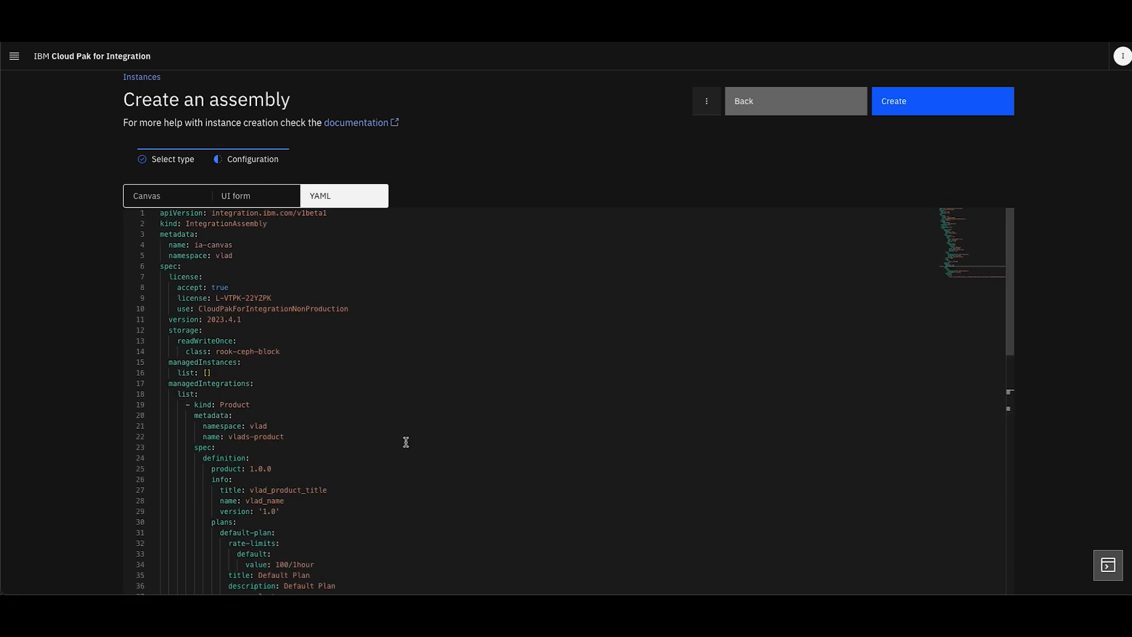
pyautogui.click(946, 104)
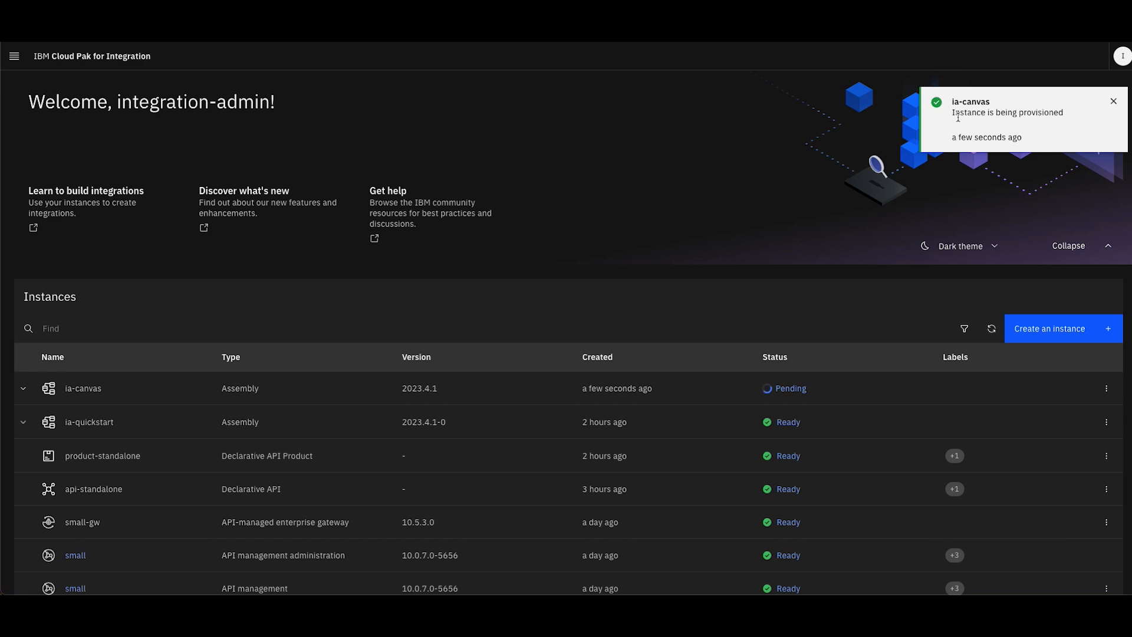
pyautogui.moveTo(952, 112); pyautogui.dragTo(1096, 111)
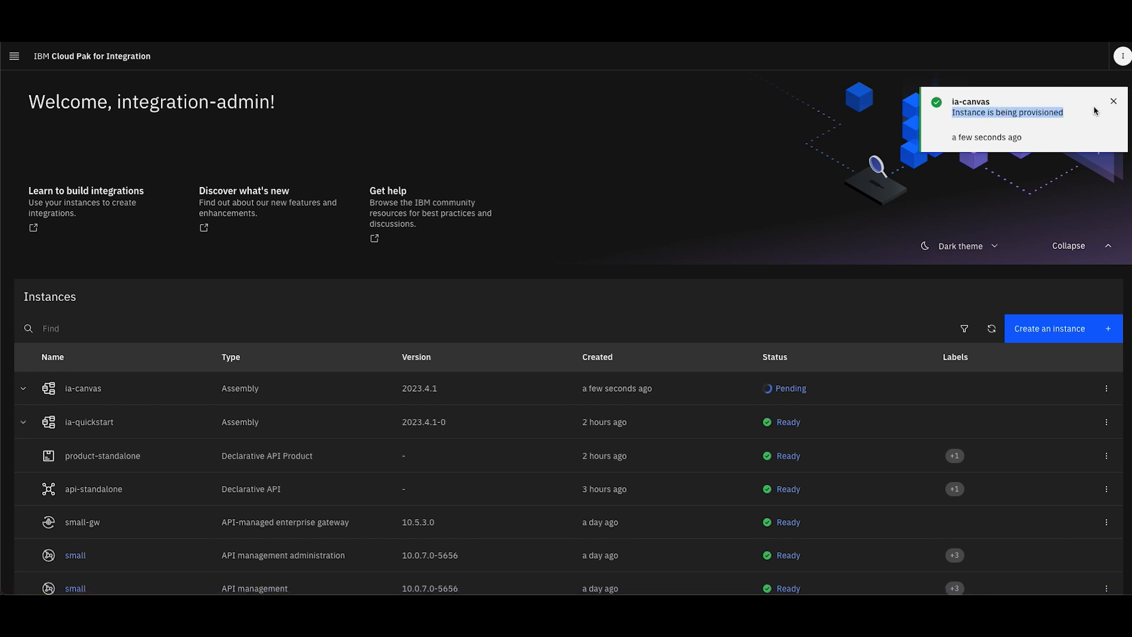
pyautogui.click(1114, 102)
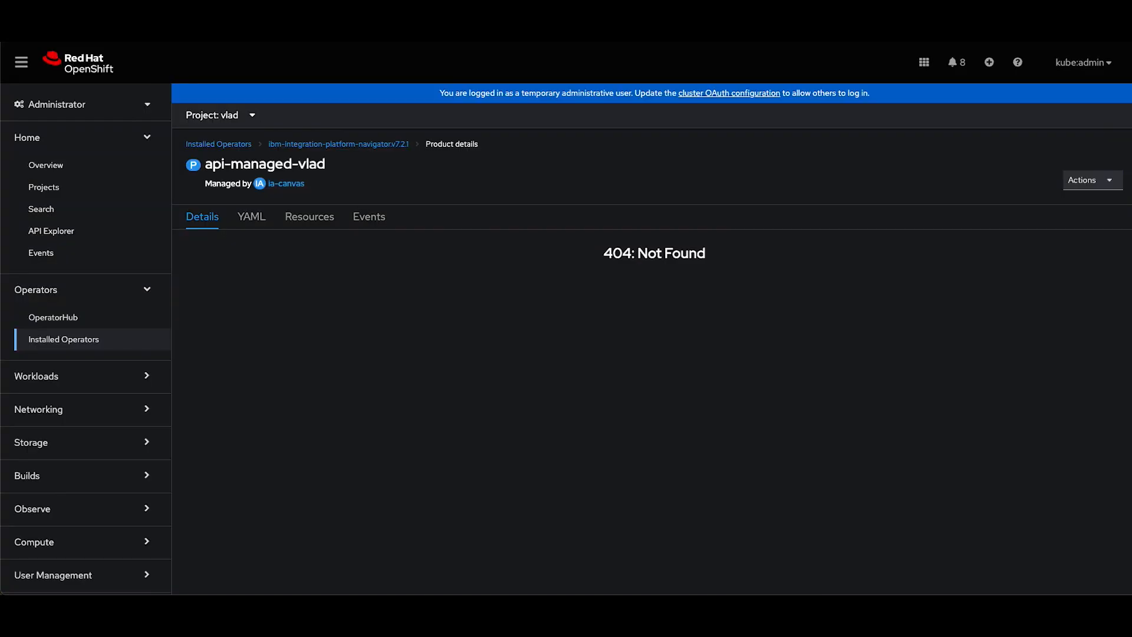
# In the Red Hat OpenShift console, open the installed IBM Cloud Pak for Integration operator and inspect the ia-canvas integration assembly's details
pyautogui.click(69, 340)
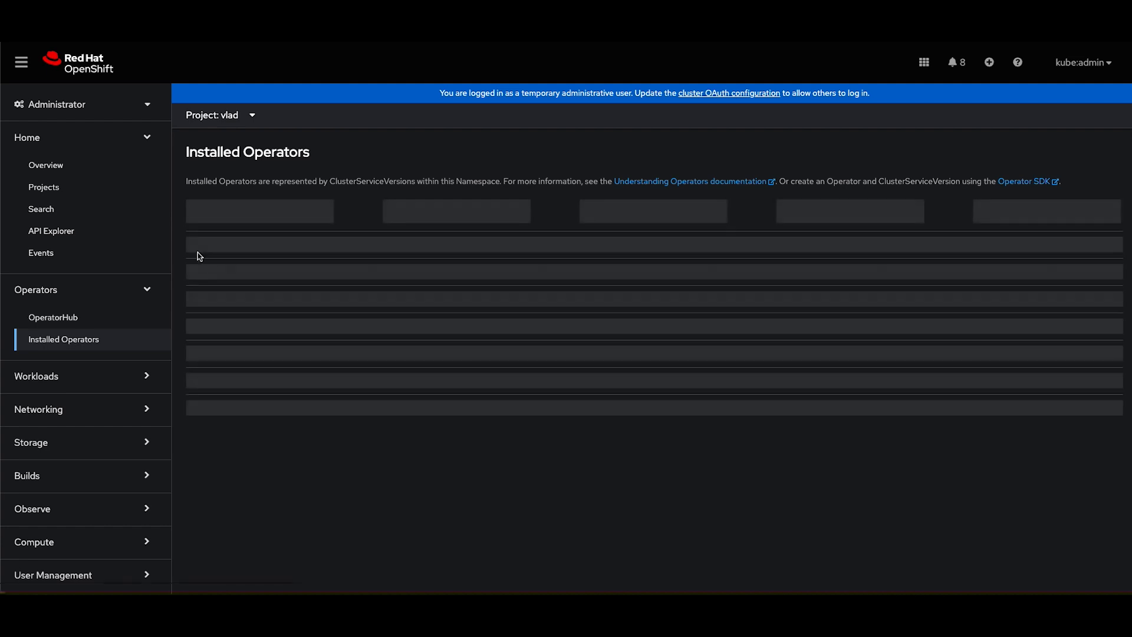
pyautogui.scroll(-1, 291, 318)
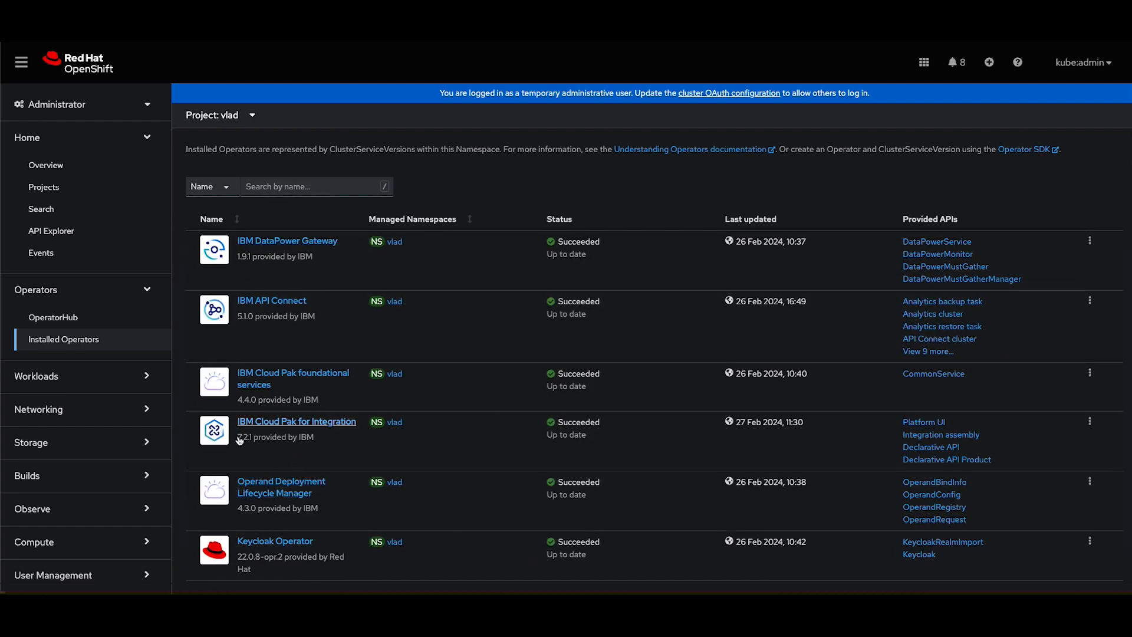
pyautogui.click(262, 422)
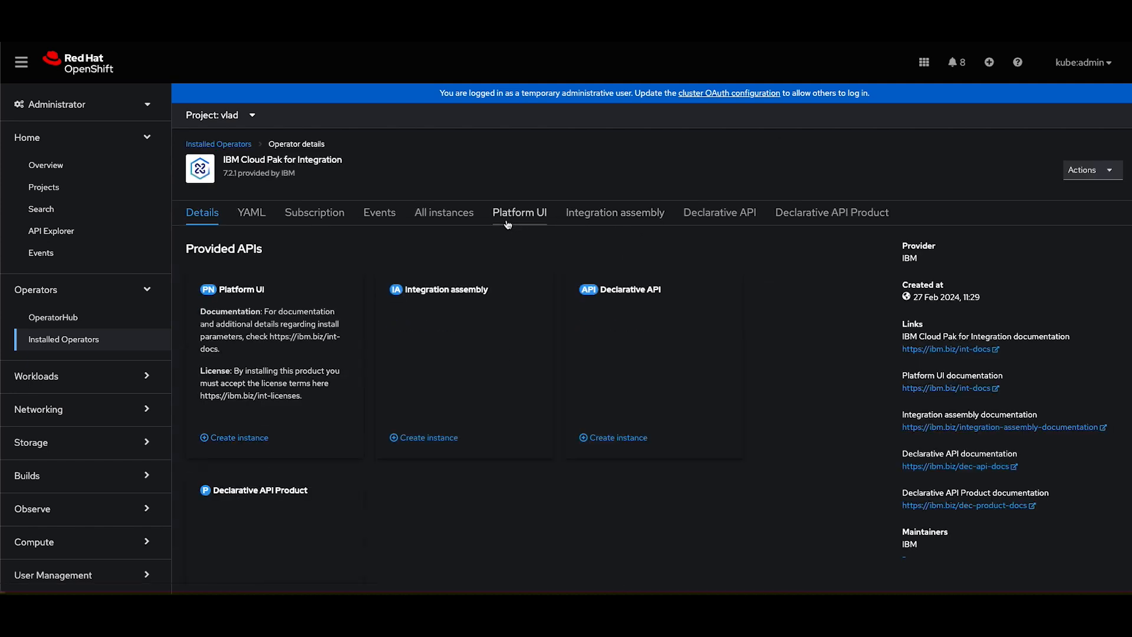
pyautogui.click(509, 222)
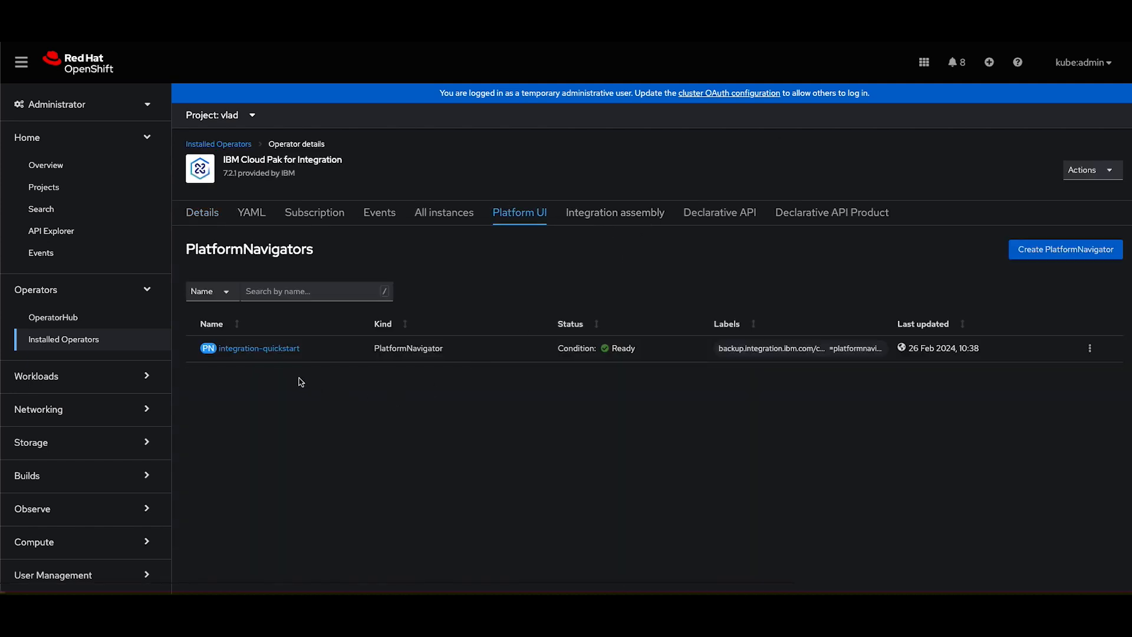
pyautogui.click(611, 218)
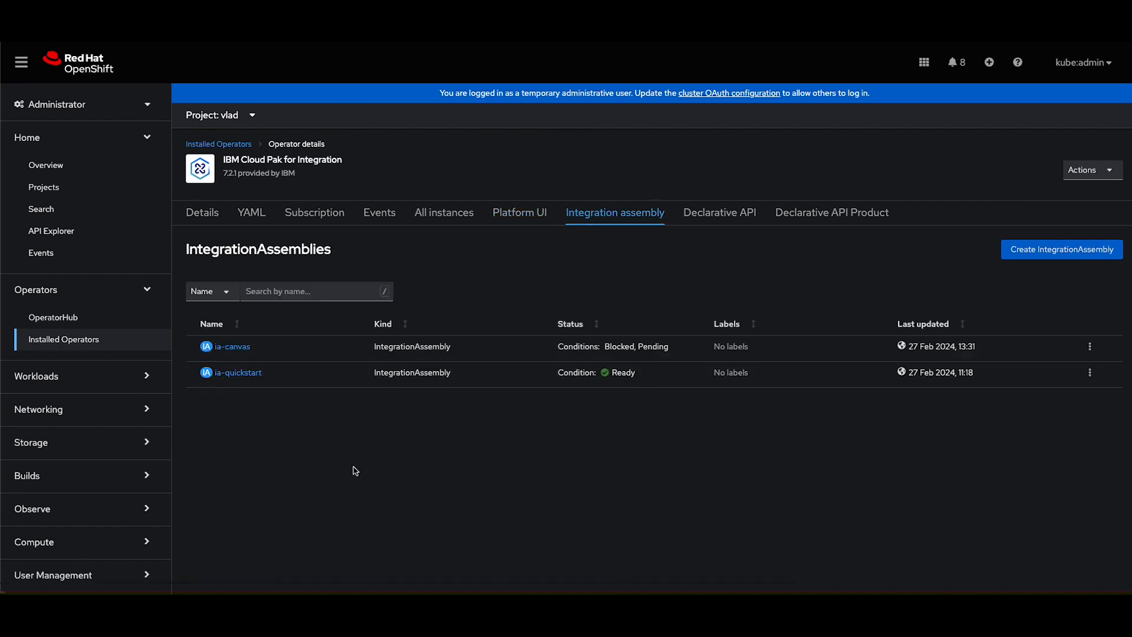
pyautogui.click(232, 346)
pyautogui.scroll(-10, 516, 362)
pyautogui.scroll(-4, 517, 361)
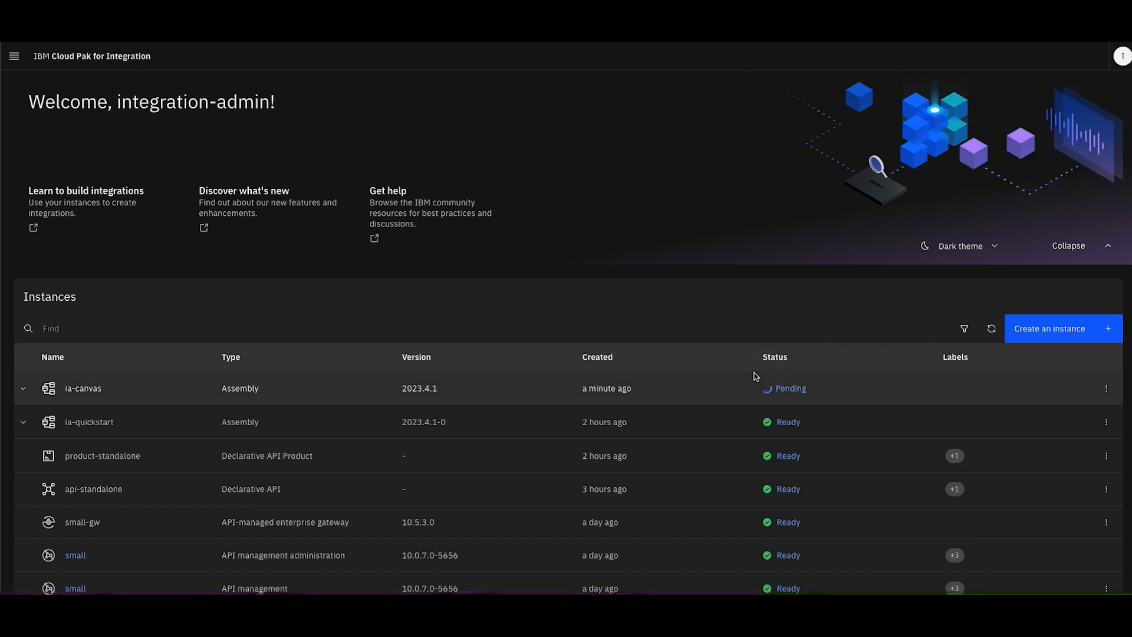
# Back in IBM Cloud Pak for Integration, check ia-canvas's status conditions, refresh the instances, and expand the assembly to view its managed resources
pyautogui.scroll(1, 868, 380)
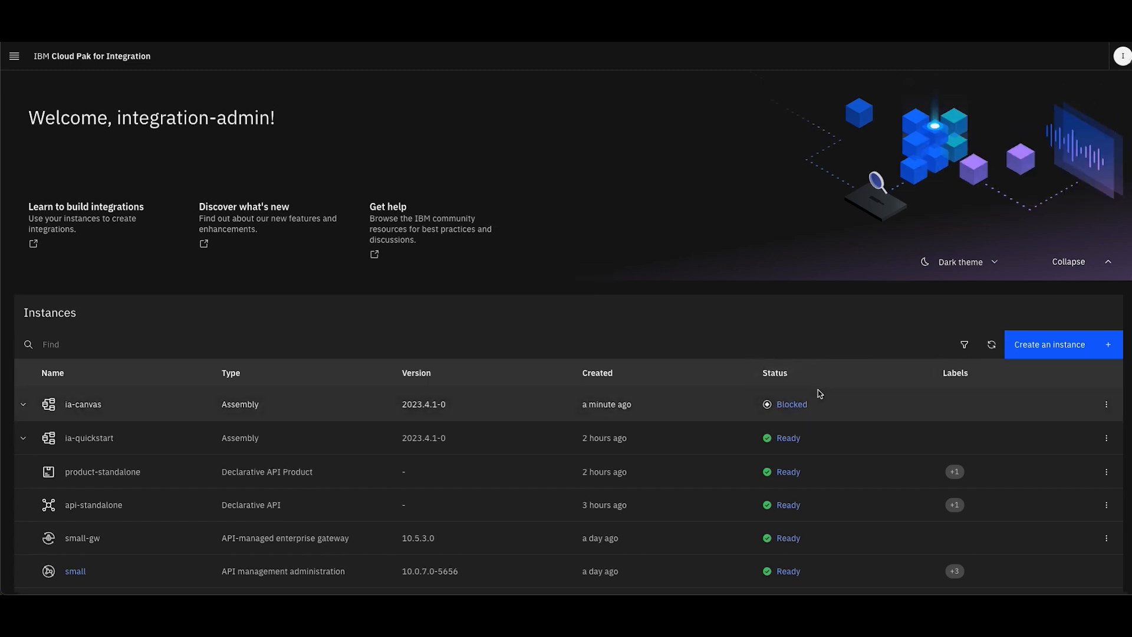
pyautogui.click(789, 405)
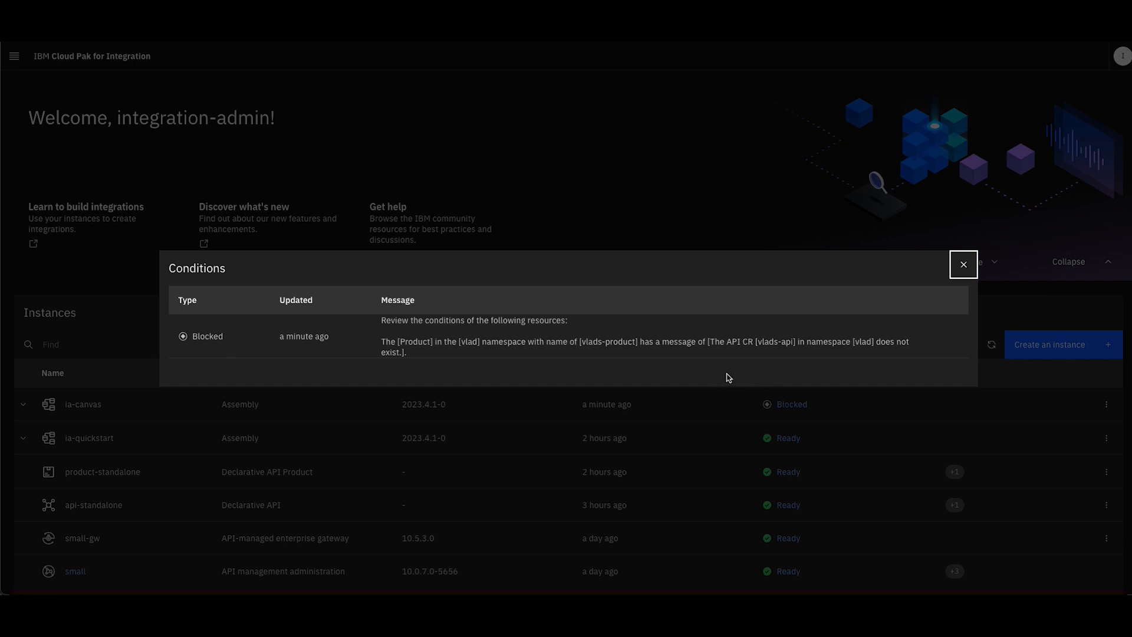
pyautogui.click(964, 264)
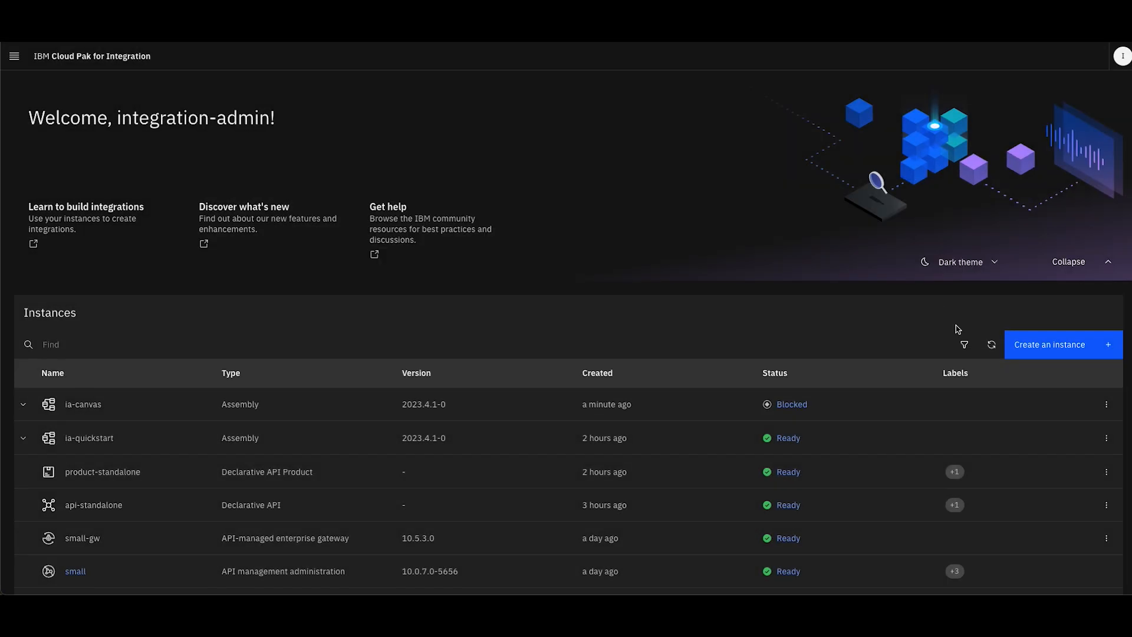
pyautogui.click(984, 342)
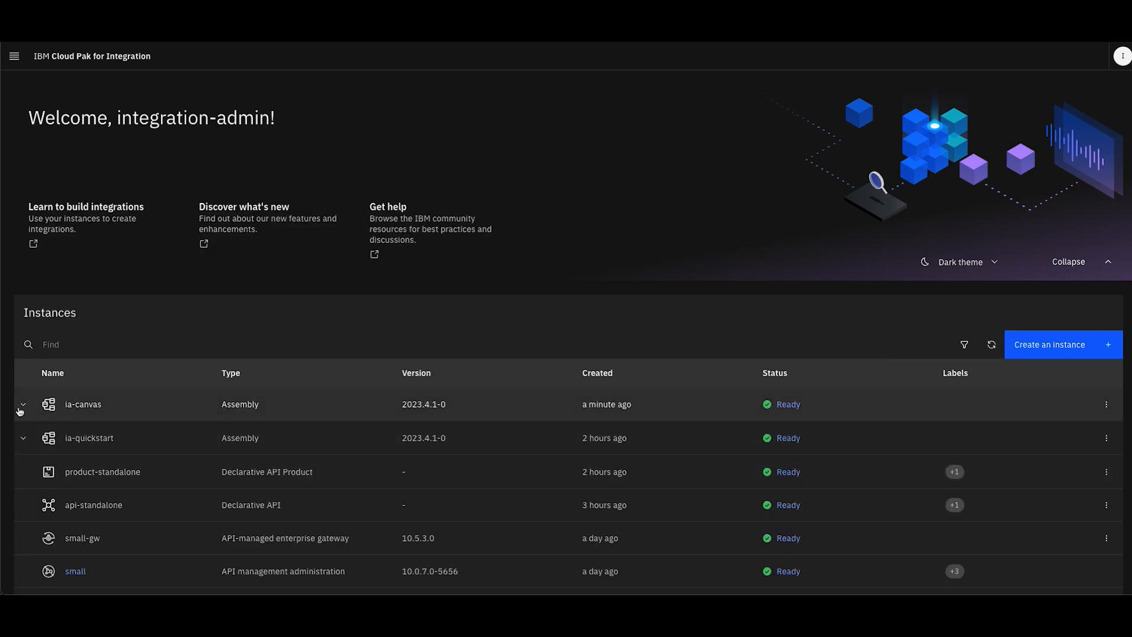
pyautogui.click(23, 405)
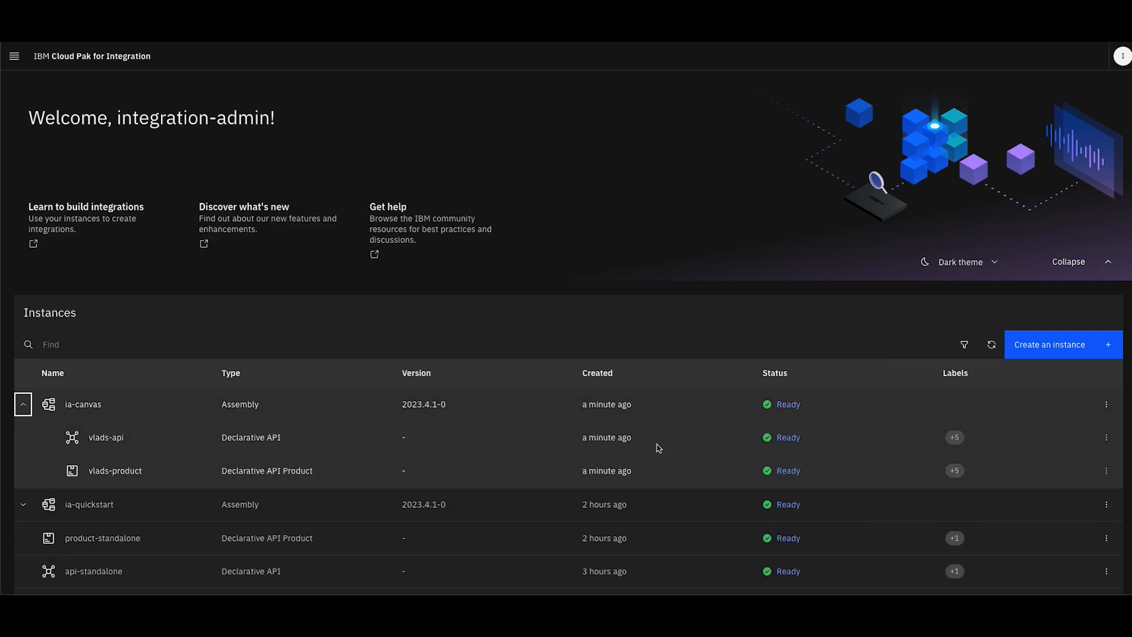
pyautogui.scroll(-1, 171, 469)
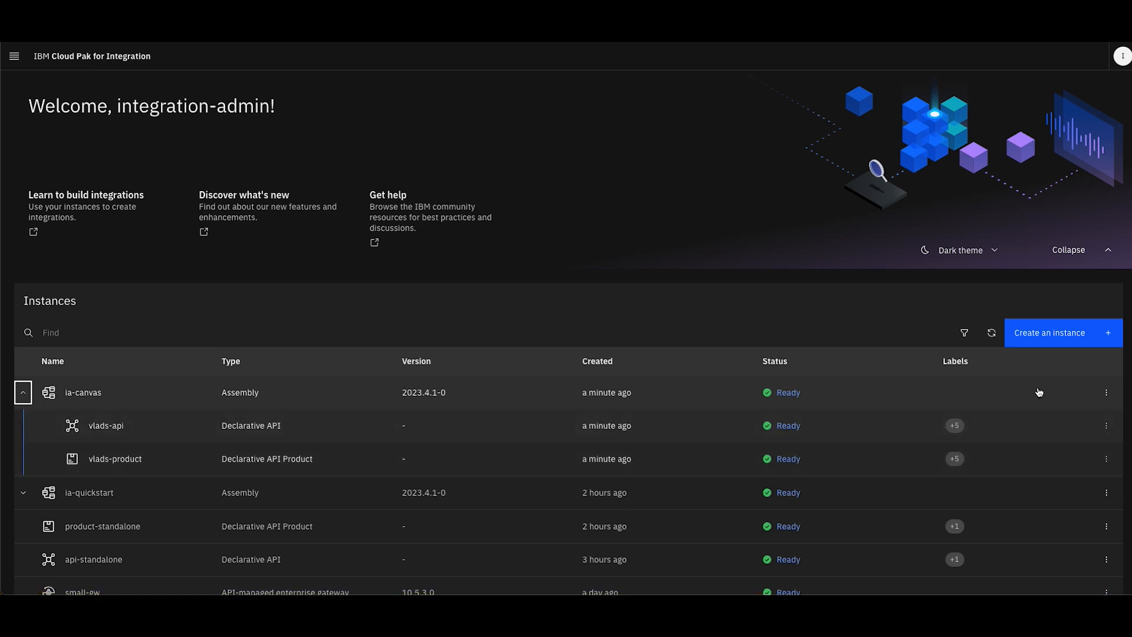
# Open the ia-canvas assembly for editing and review its canvas and the version, license and storage settings in its form
pyautogui.click(1107, 392)
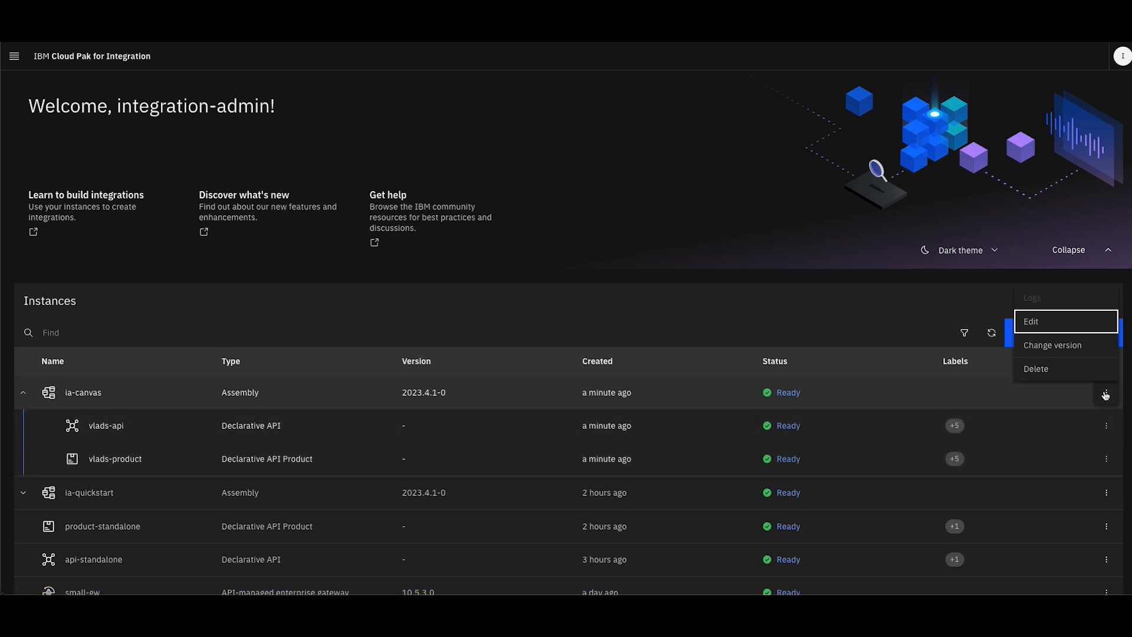
pyautogui.click(1039, 322)
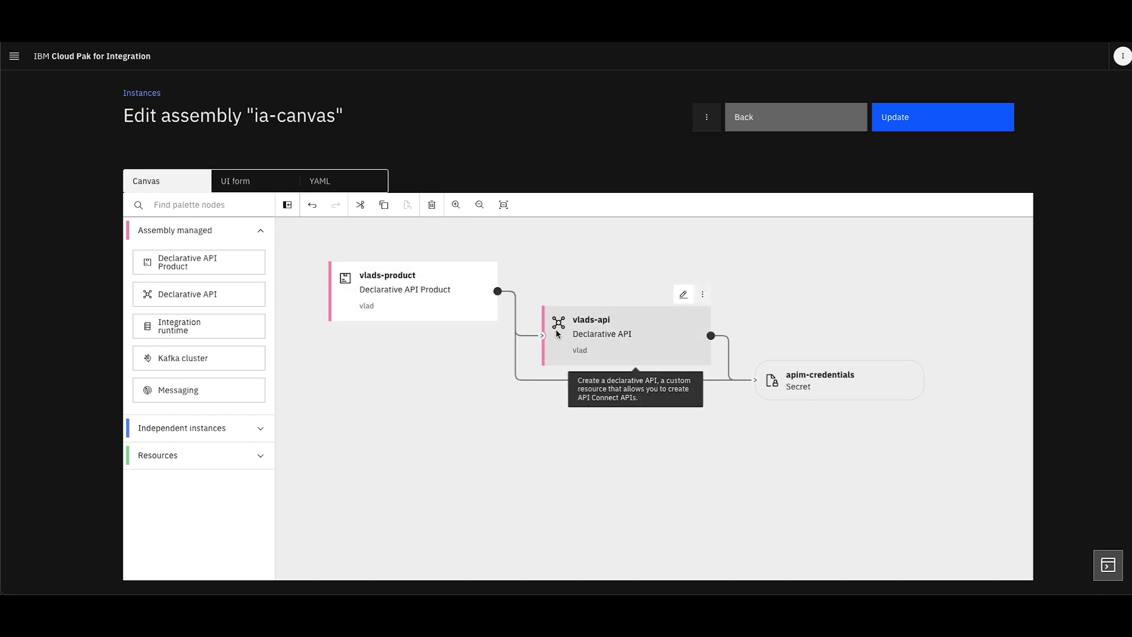
pyautogui.click(235, 181)
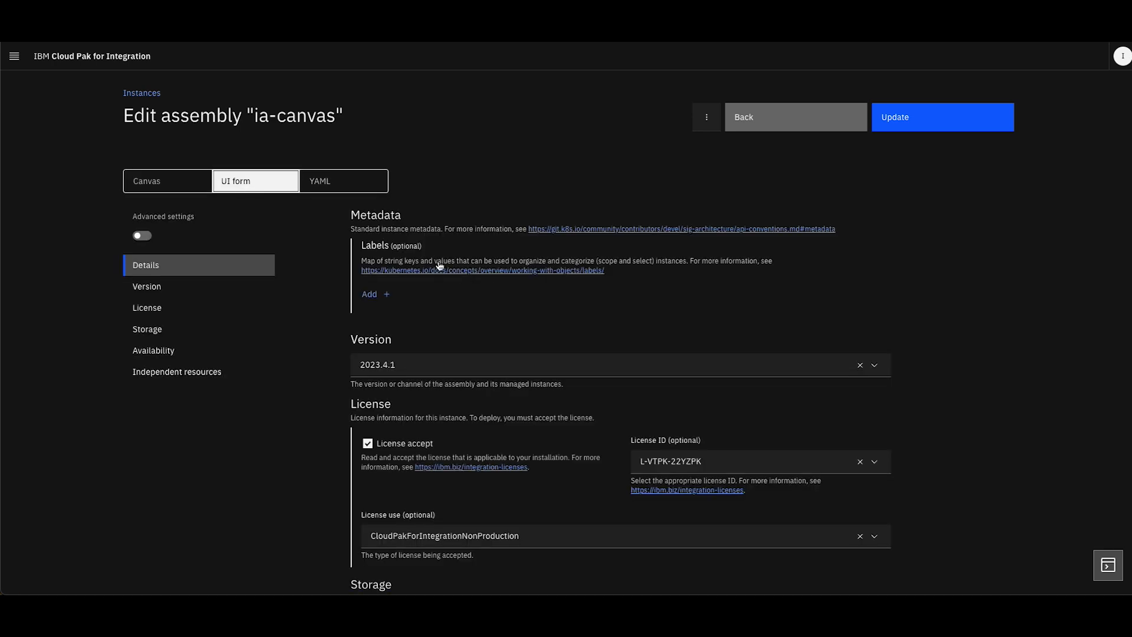
pyautogui.scroll(-7, 472, 248)
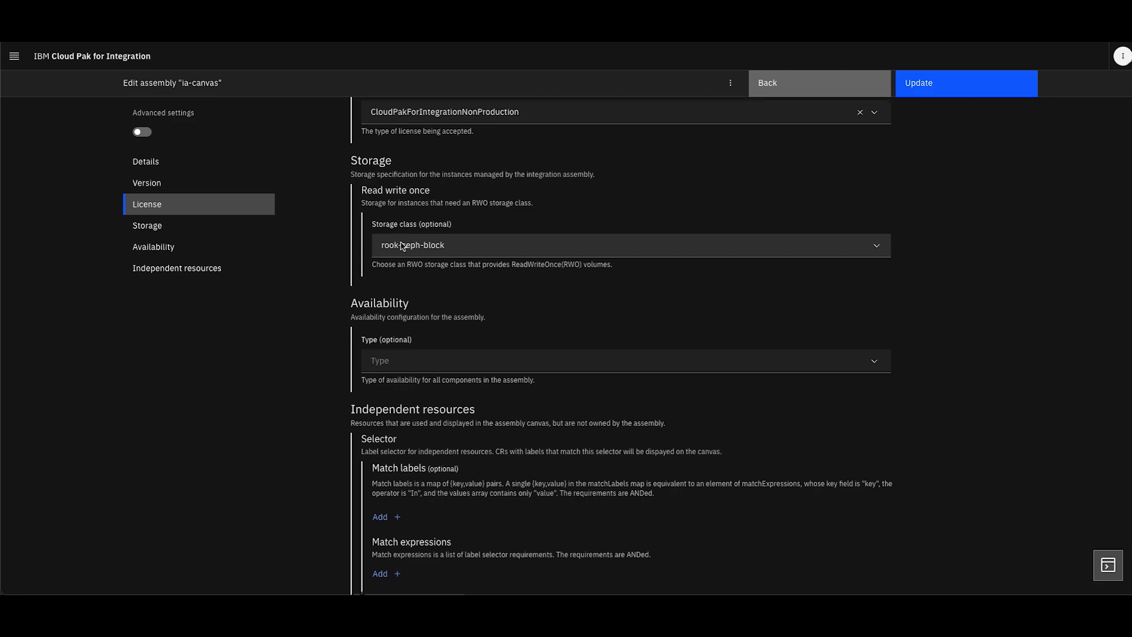
pyautogui.scroll(8, 356, 205)
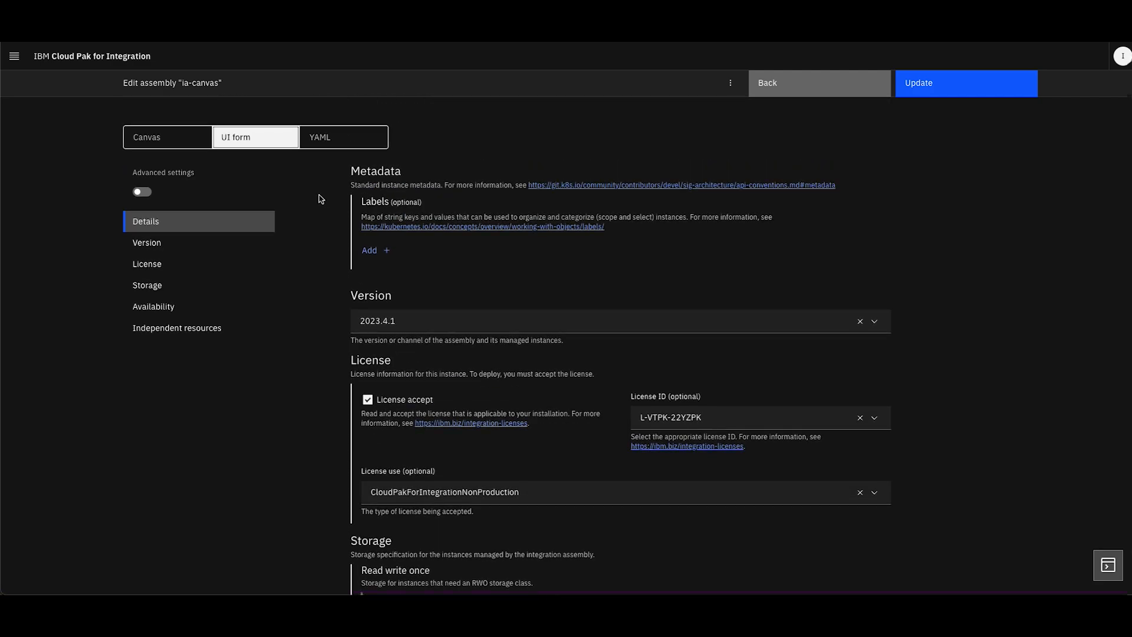
# Show the assembly's advanced settings and review the managed instances and the Product and API entries under managed integrations
pyautogui.click(143, 195)
pyautogui.scroll(-7, 373, 286)
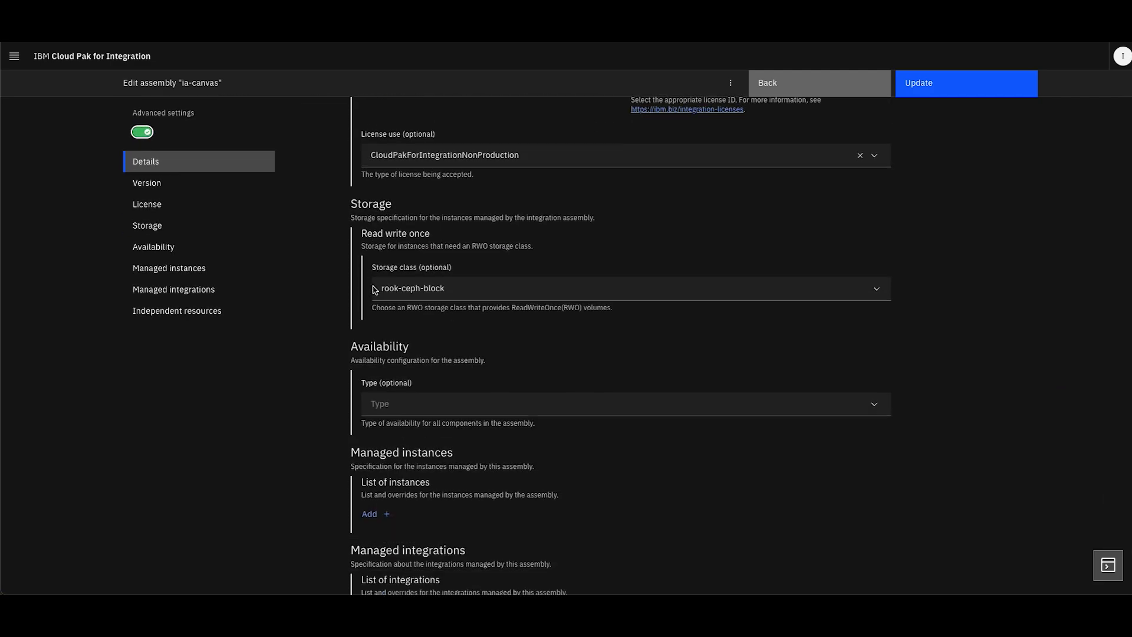
pyautogui.scroll(-6, 373, 286)
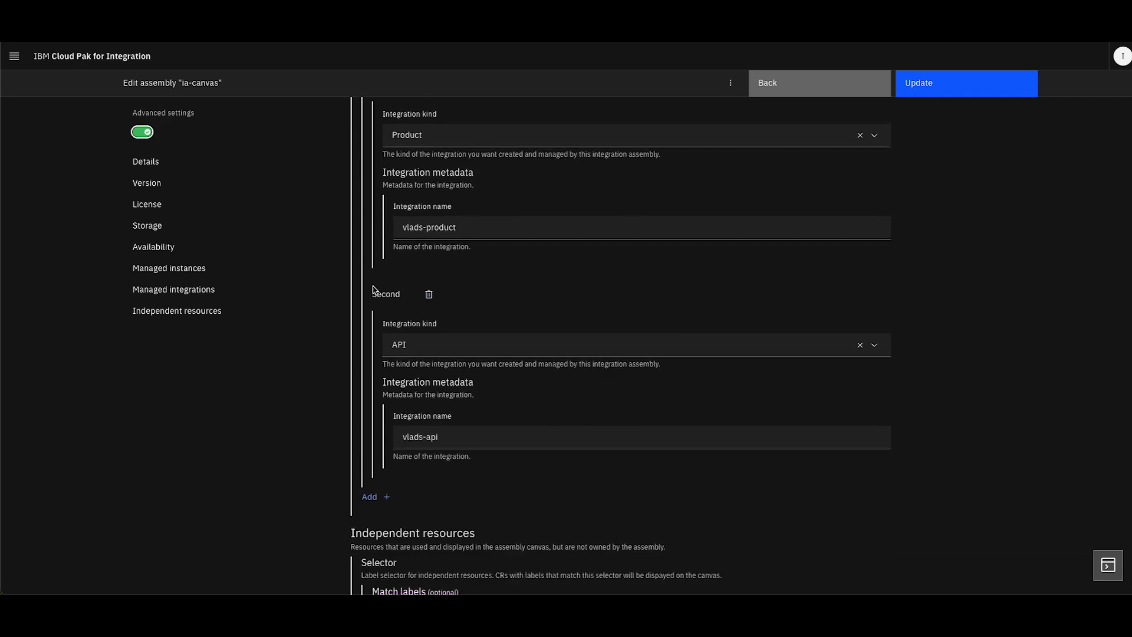
pyautogui.scroll(12, 374, 289)
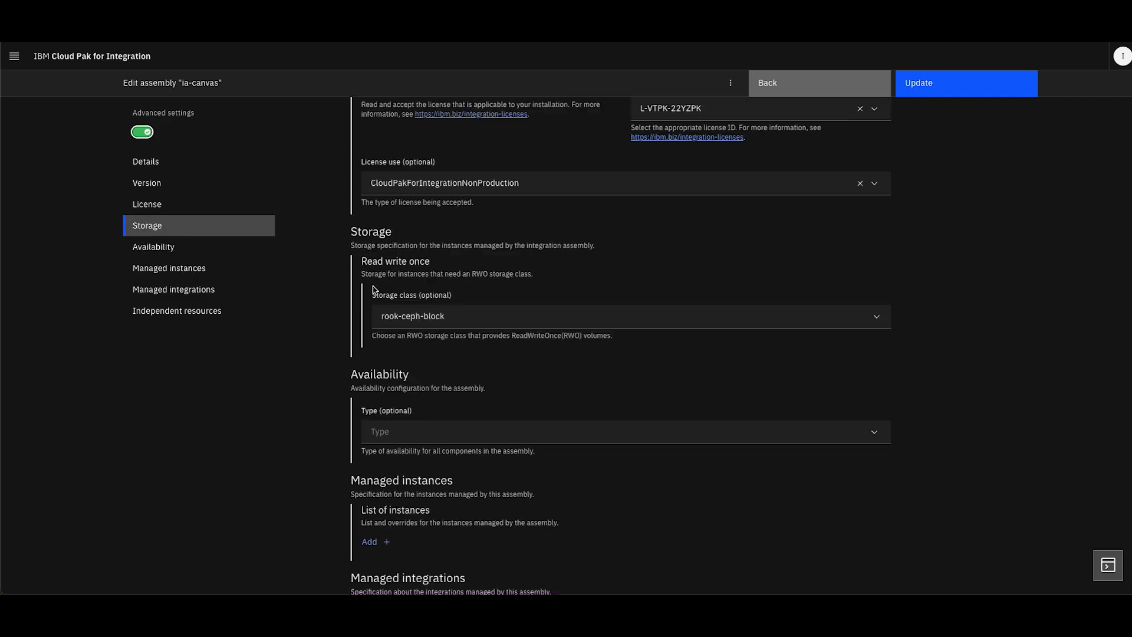
pyautogui.scroll(-1, 374, 286)
# Examine the ia-canvas assembly's YAML, including the managedFields metadata and the license specification
pyautogui.click(345, 182)
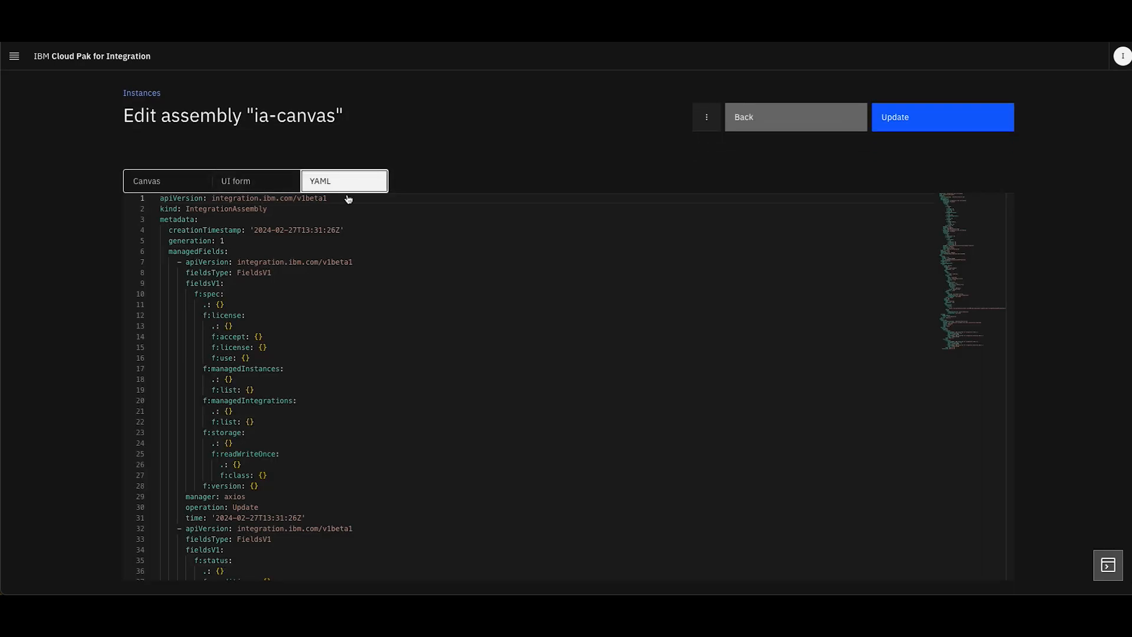
pyautogui.scroll(-8, 350, 411)
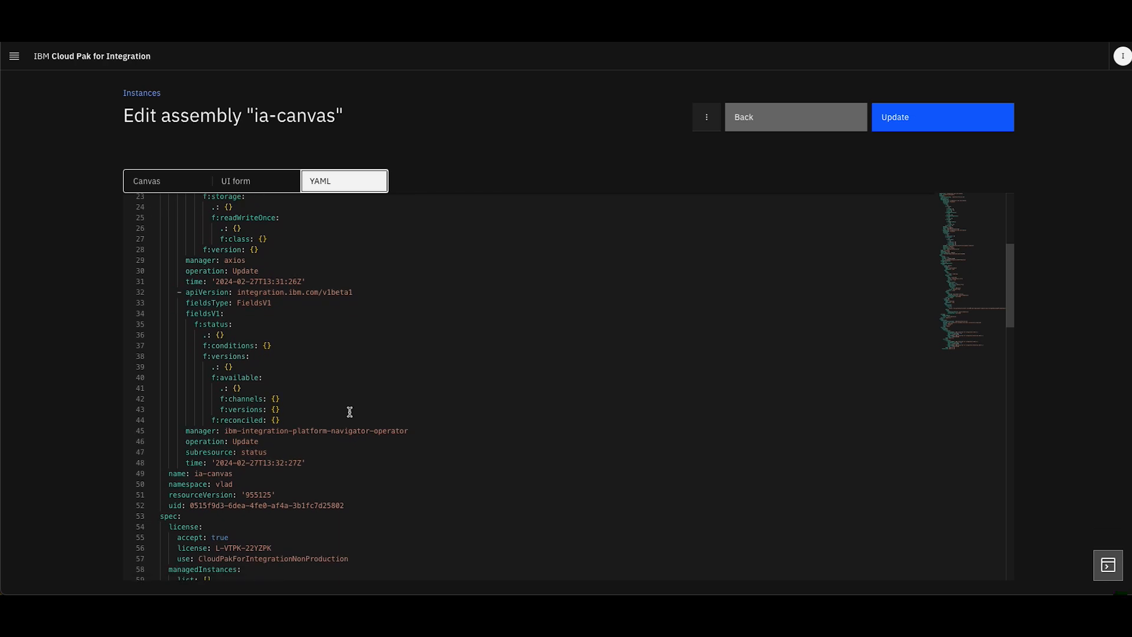
pyautogui.scroll(8, 349, 411)
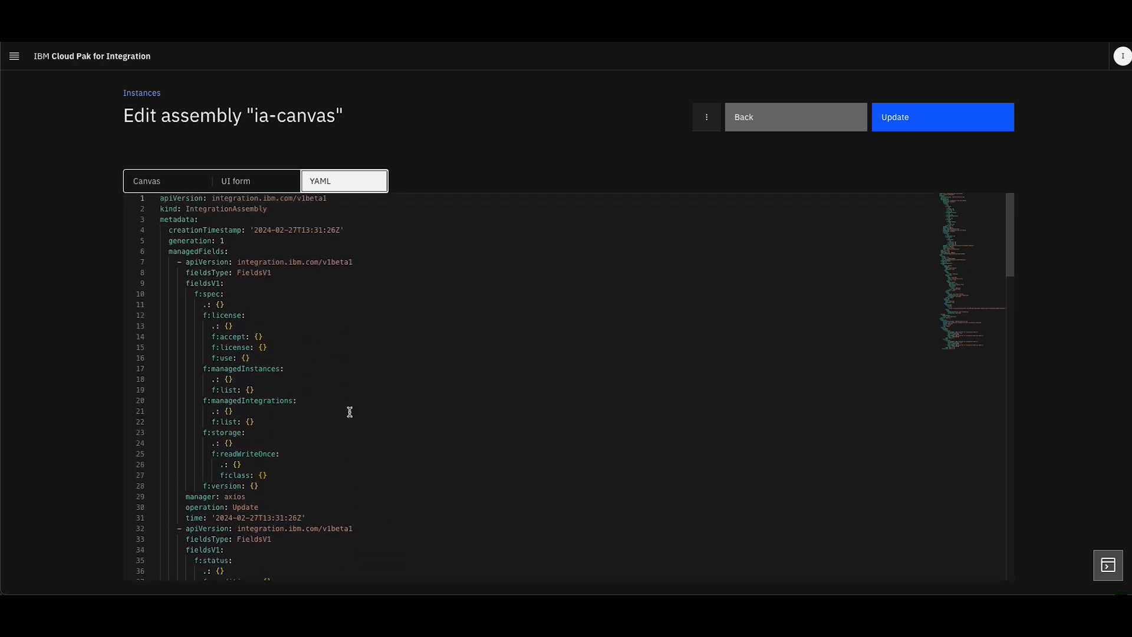
pyautogui.moveTo(165, 253); pyautogui.dragTo(178, 260)
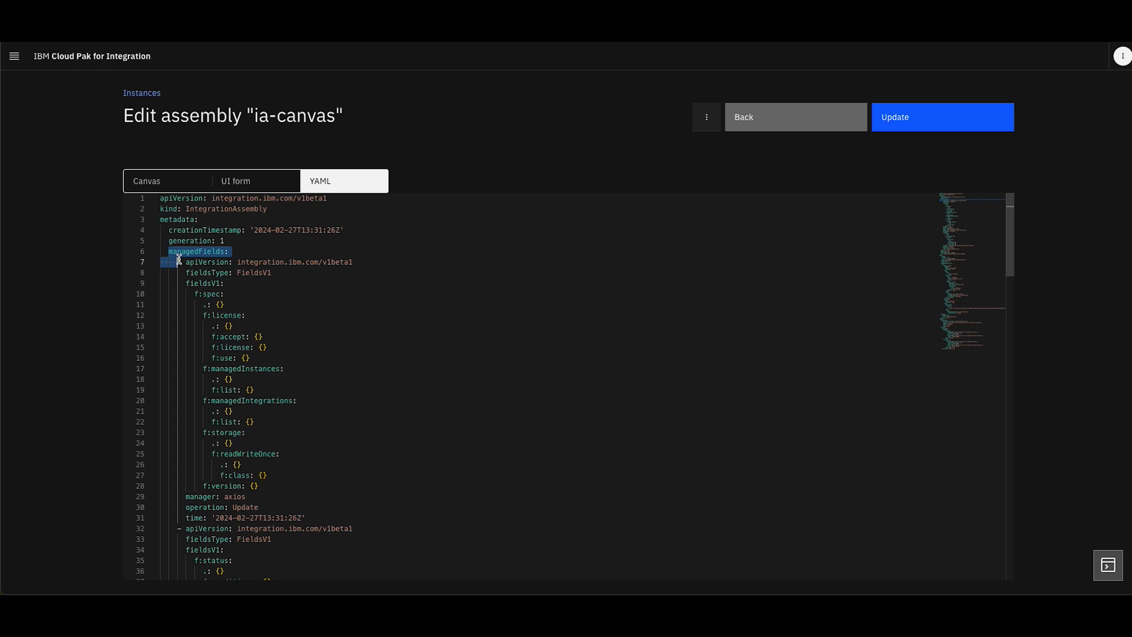
pyautogui.scroll(-13, 358, 378)
pyautogui.scroll(4, 358, 379)
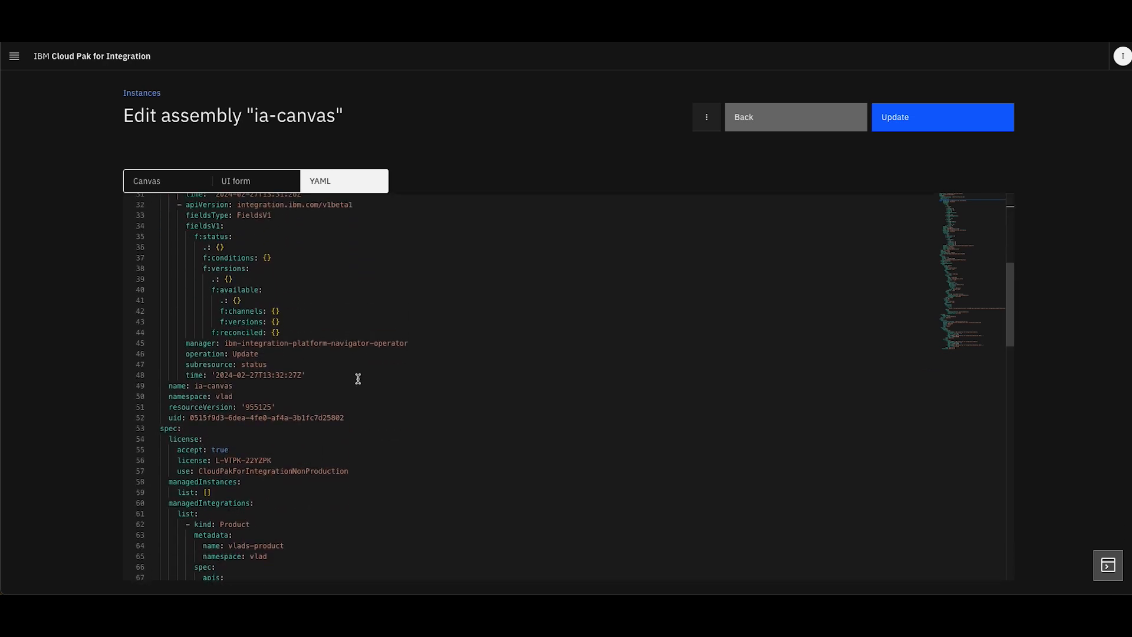
# Review the managed Product and API definitions in ia-canvas's YAML, and return to the instances list without updating
pyautogui.scroll(-9, 358, 378)
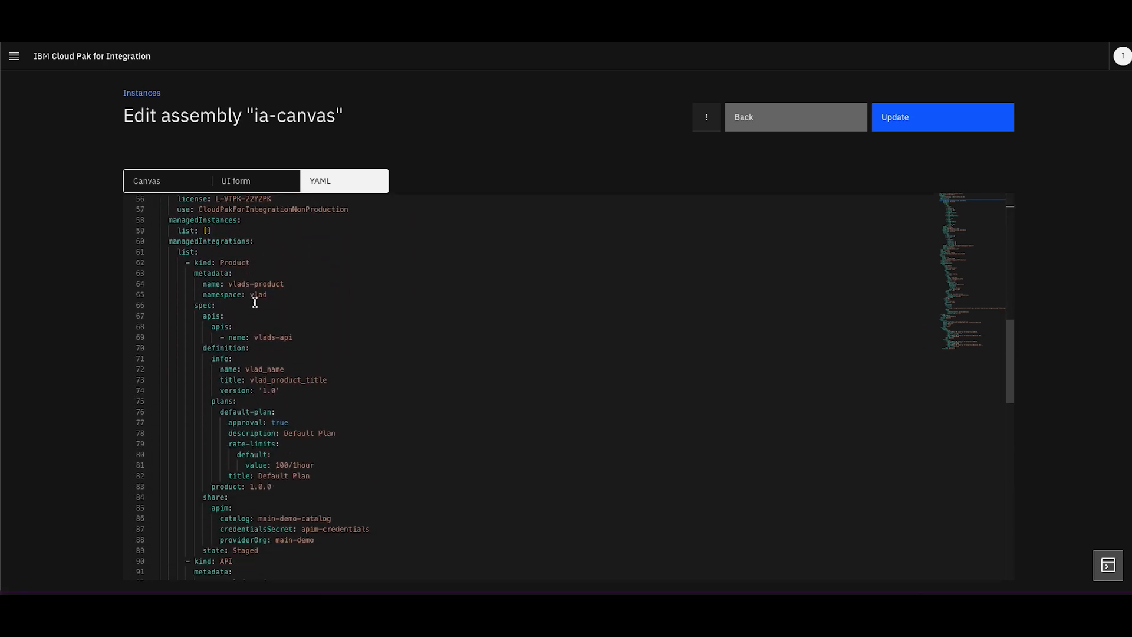
pyautogui.moveTo(185, 263); pyautogui.dragTo(346, 537)
pyautogui.scroll(-5, 347, 537)
pyautogui.moveTo(178, 392); pyautogui.dragTo(306, 526)
pyautogui.click(397, 528)
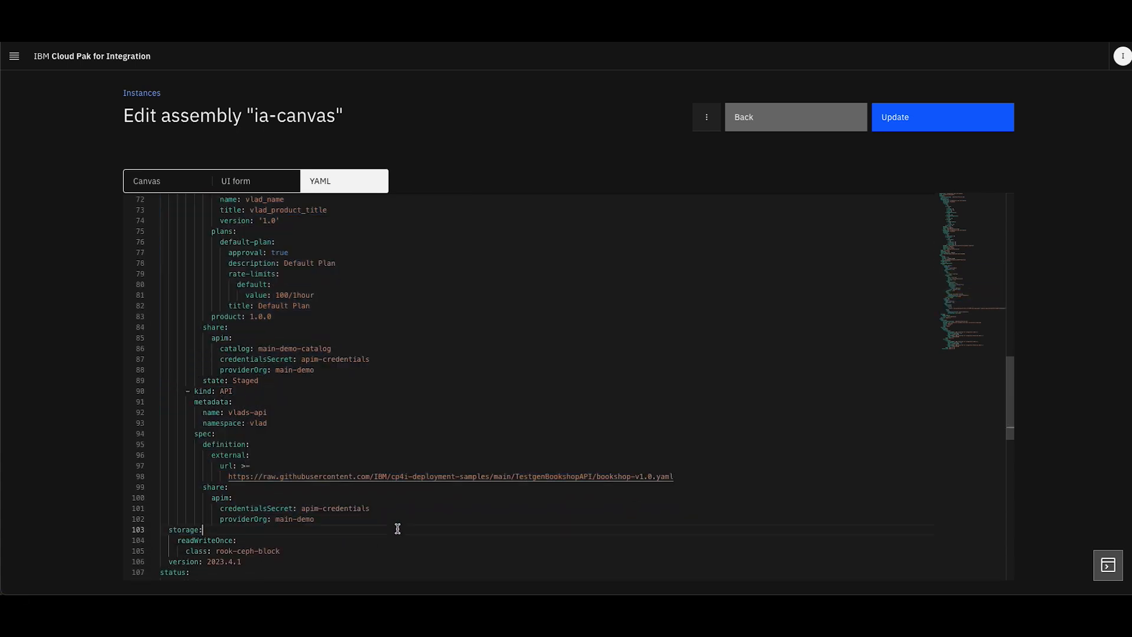
pyautogui.scroll(3, 398, 528)
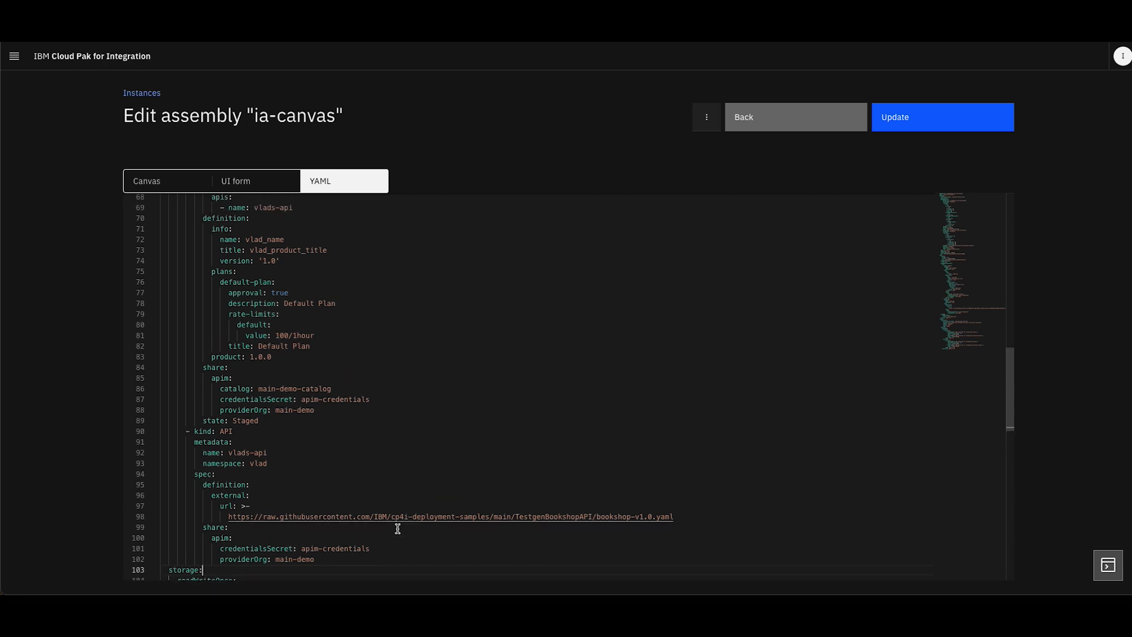
pyautogui.scroll(1, 397, 529)
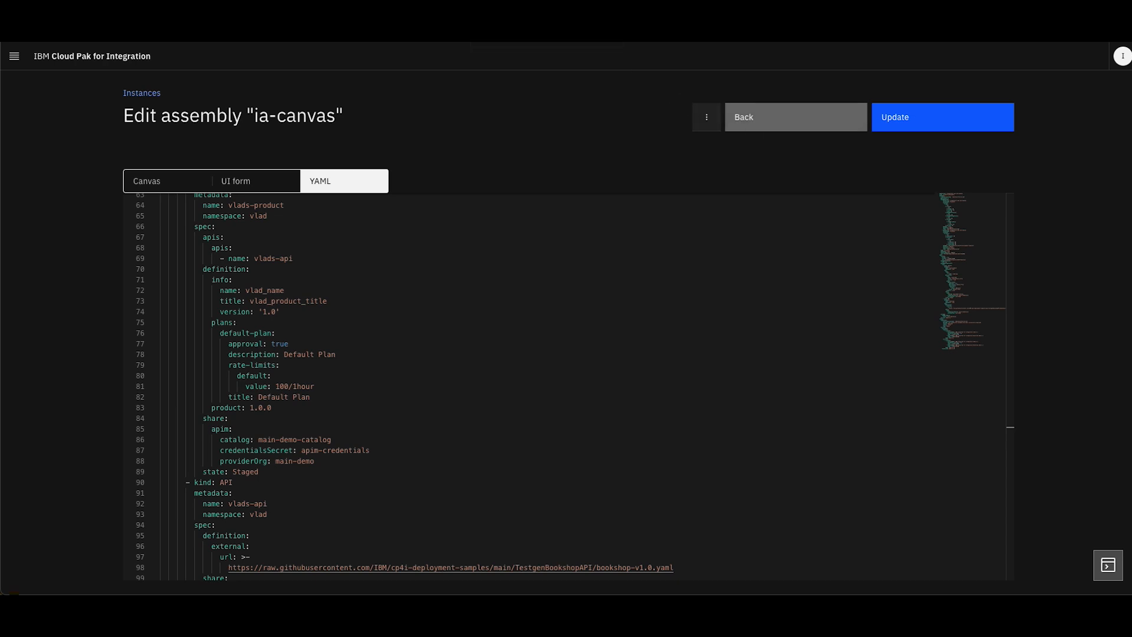
pyautogui.click(760, 126)
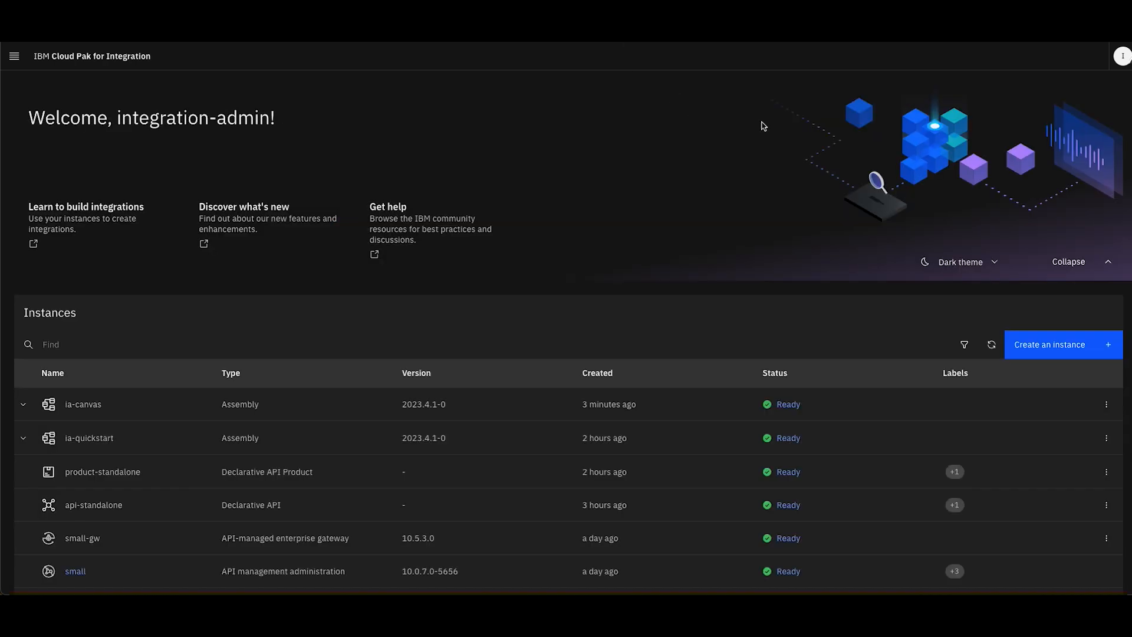
# Switch to API Manager and open main-demo-catalog to review its products and their states
pyautogui.rightClick(196, 448)
pyautogui.press('Escape')
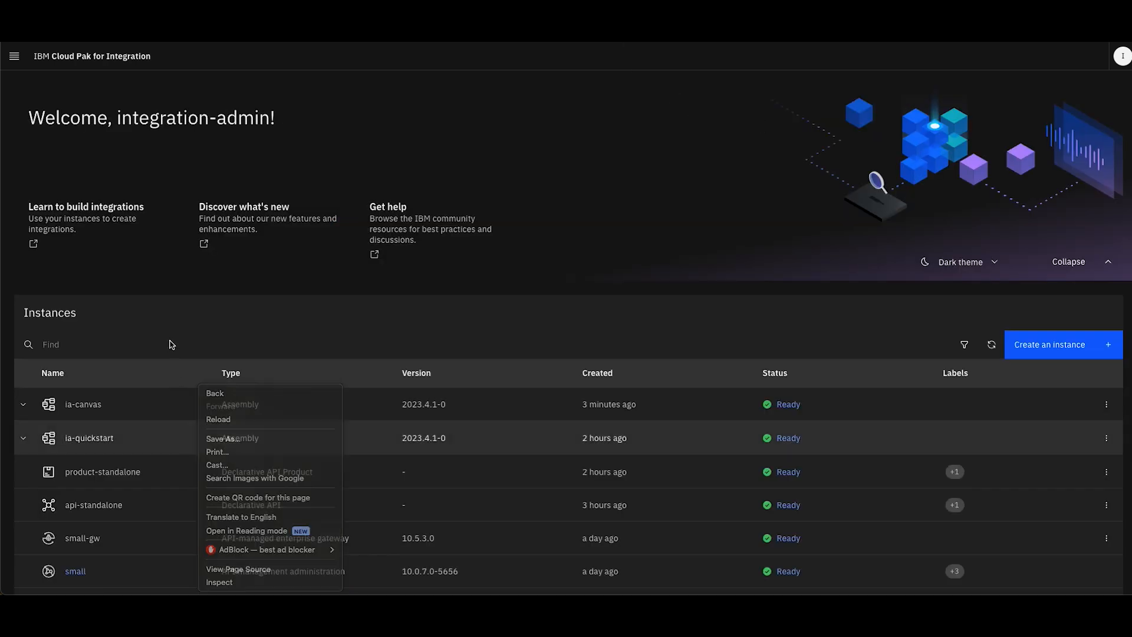
pyautogui.scroll(-2, 170, 340)
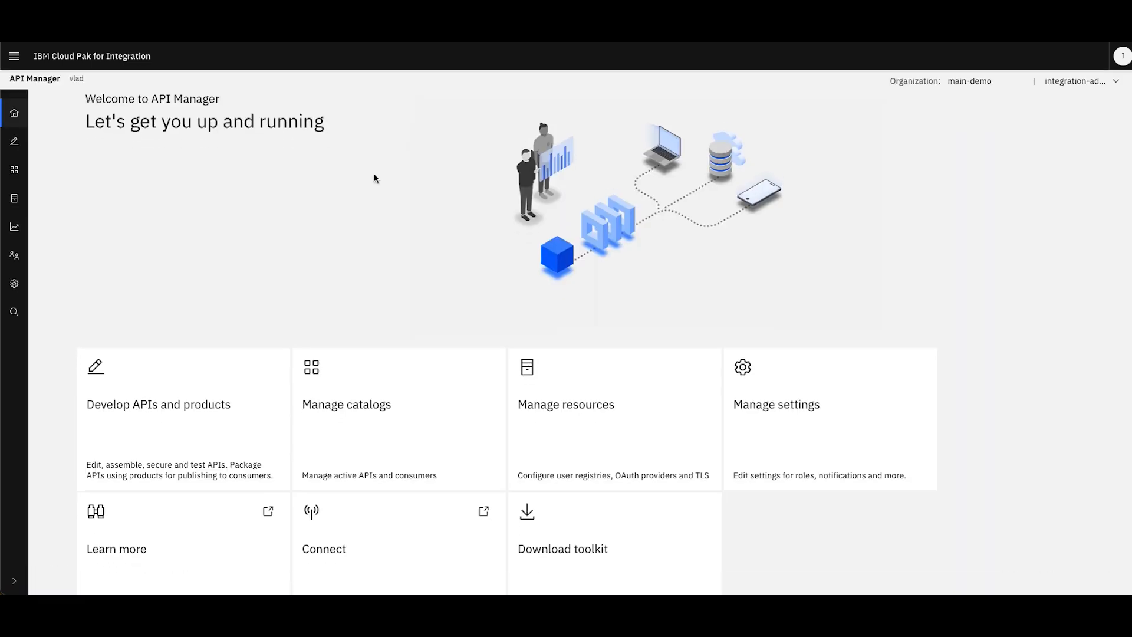
pyautogui.scroll(-2, 374, 177)
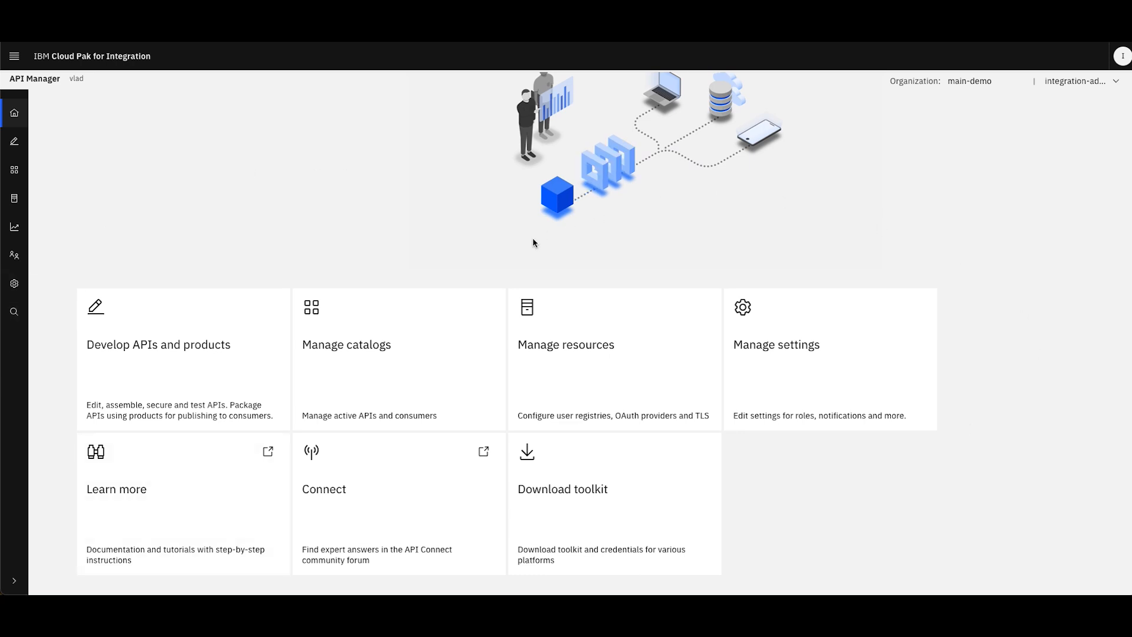
pyautogui.click(384, 348)
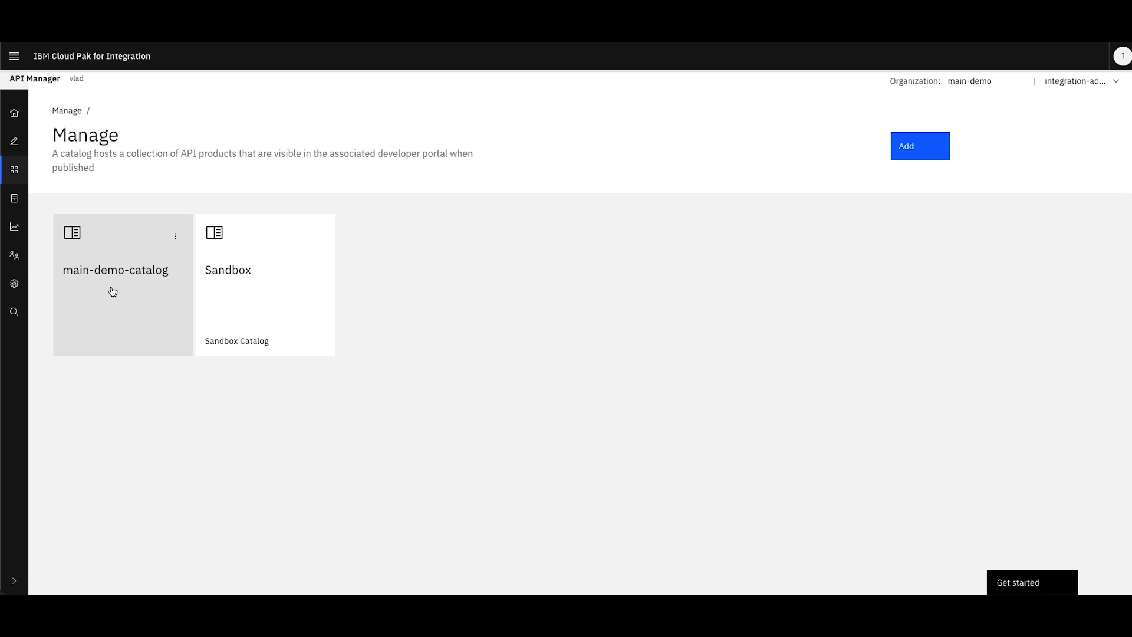
pyautogui.click(113, 292)
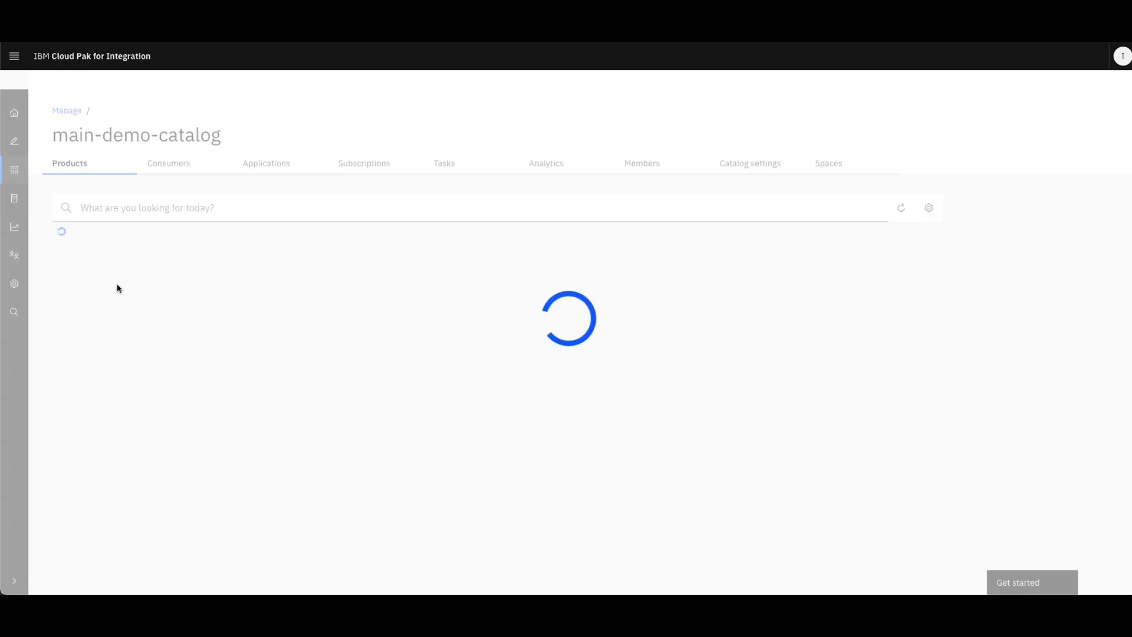
# Open main-demo-catalog's portal settings, switch to the Developer Portal, and check its API products
pyautogui.click(758, 169)
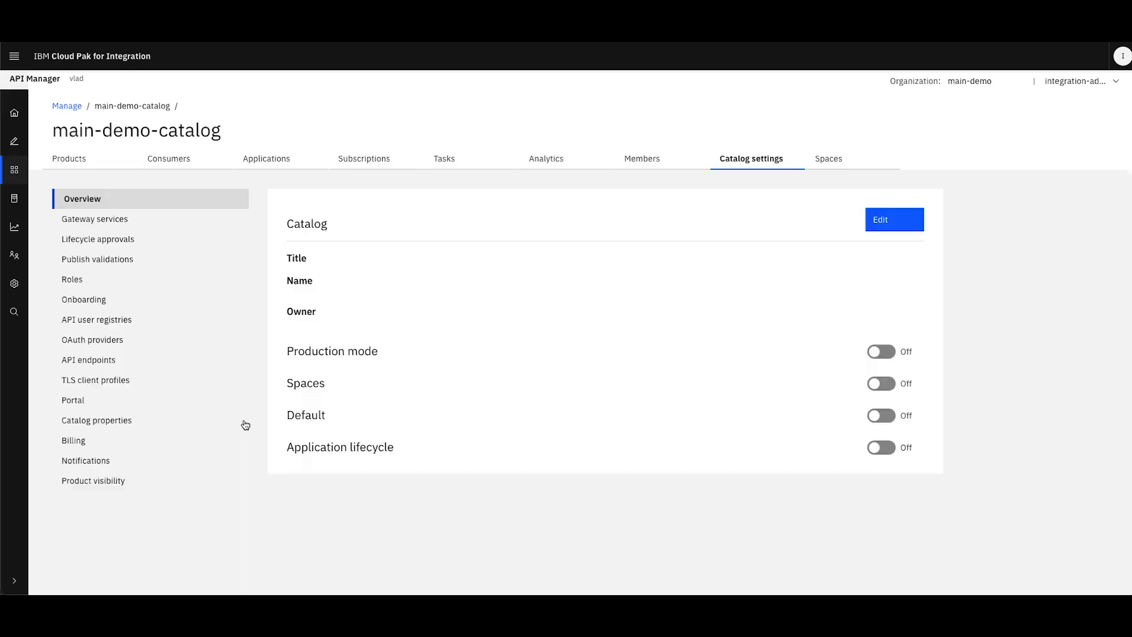
pyautogui.click(76, 404)
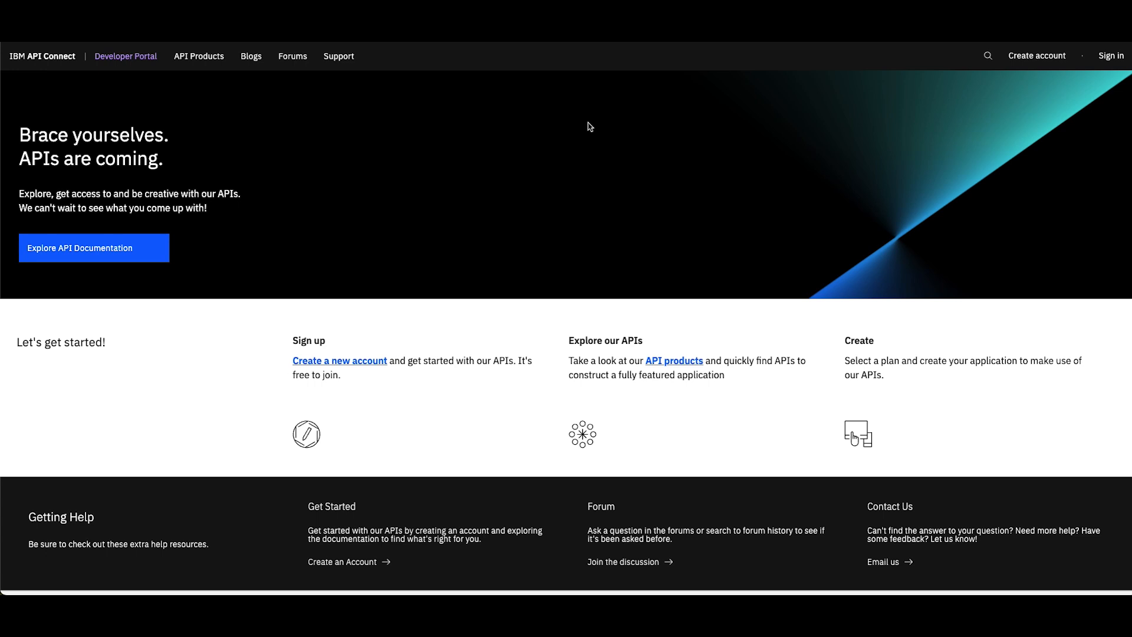
pyautogui.click(212, 65)
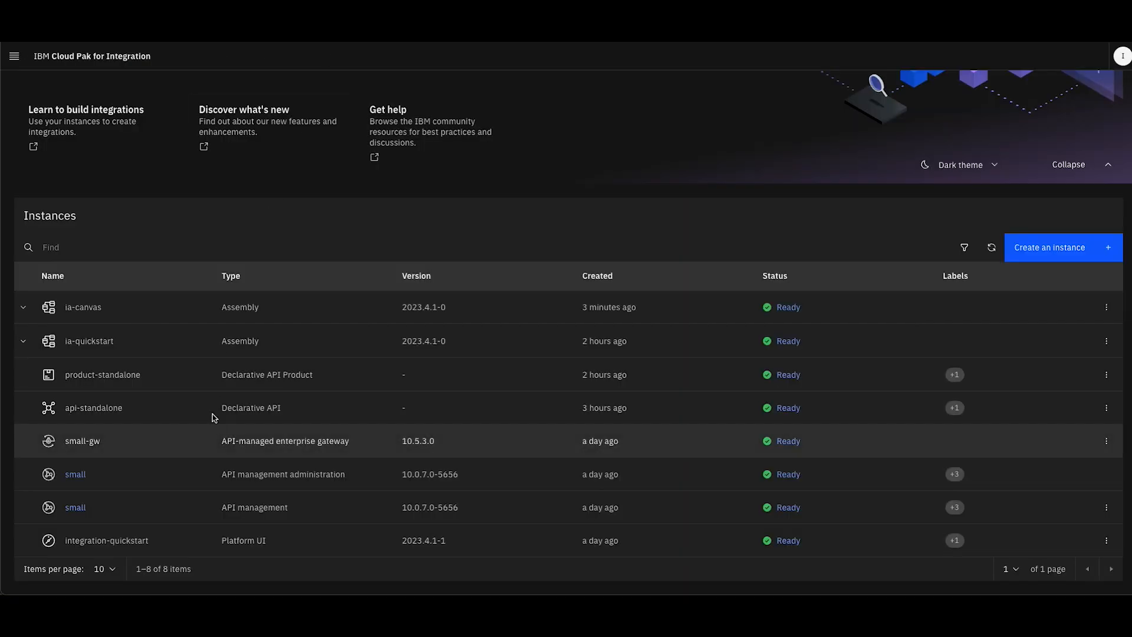
# Edit the ia-canvas assembly in Cloud Pak for Integration and set its Declarative API Product's state to Published
pyautogui.click(1106, 308)
pyautogui.click(1033, 238)
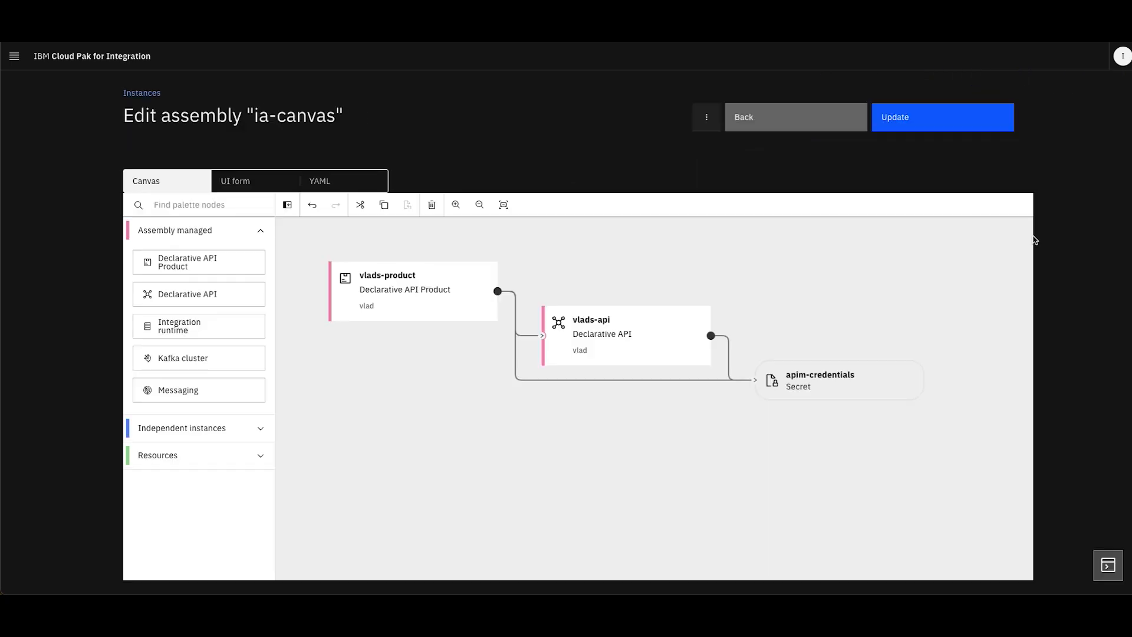
pyautogui.doubleClick(377, 292)
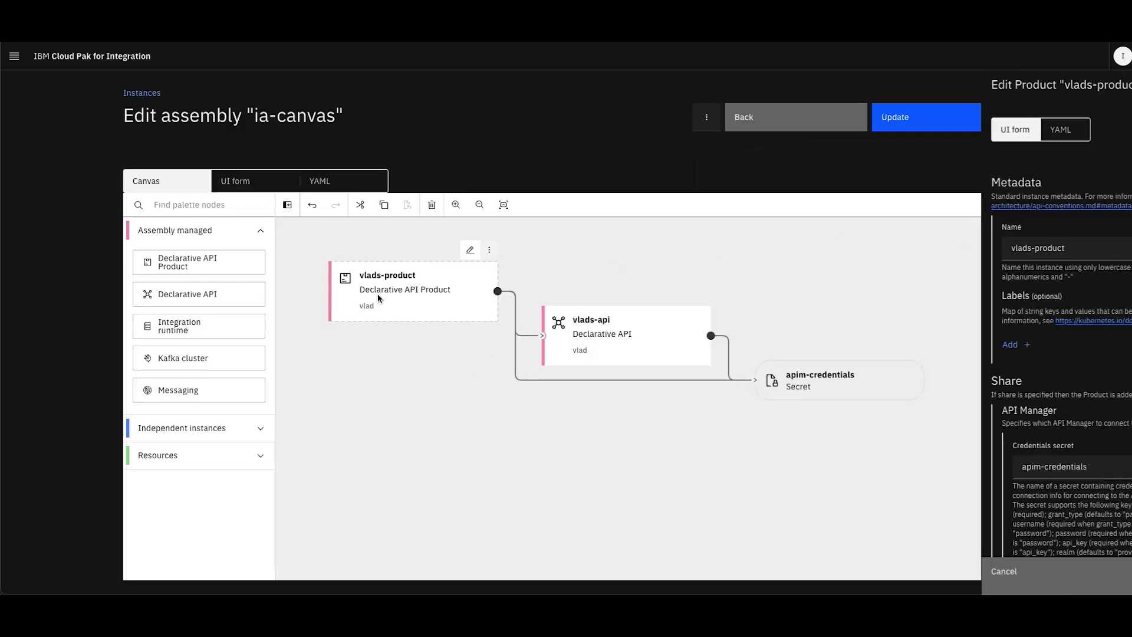
pyautogui.scroll(-7, 901, 344)
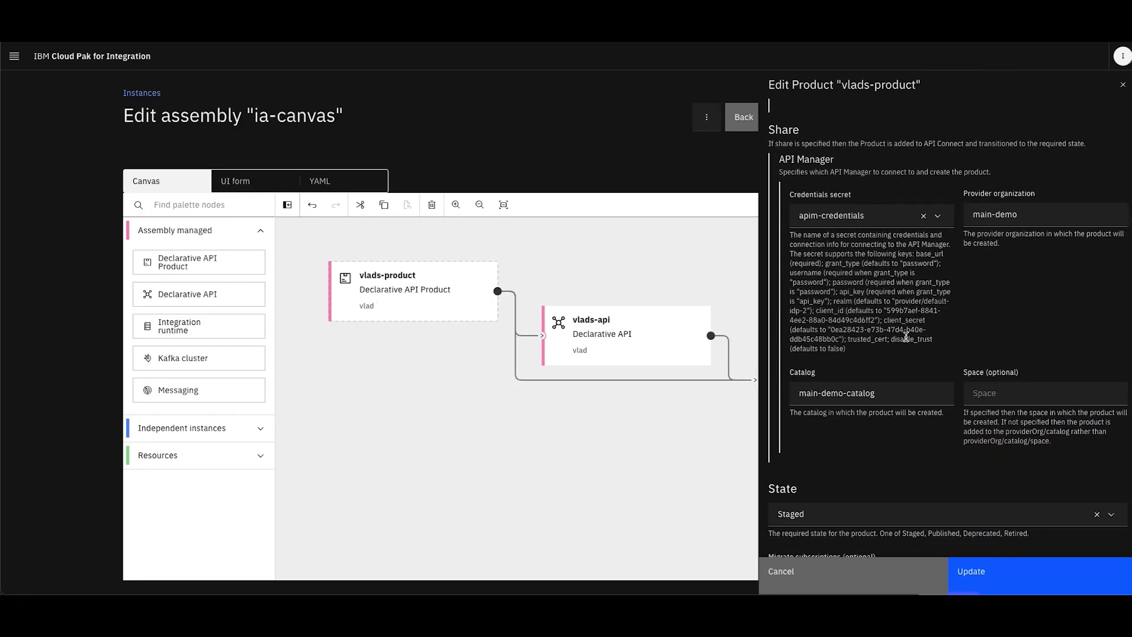
pyautogui.click(865, 356)
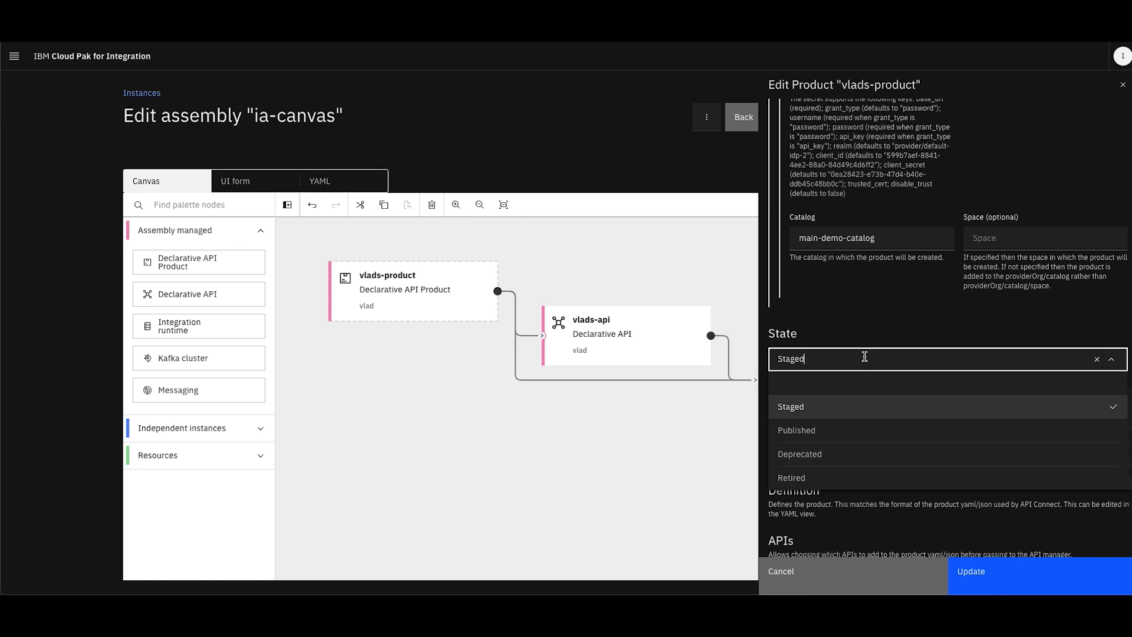
pyautogui.click(818, 430)
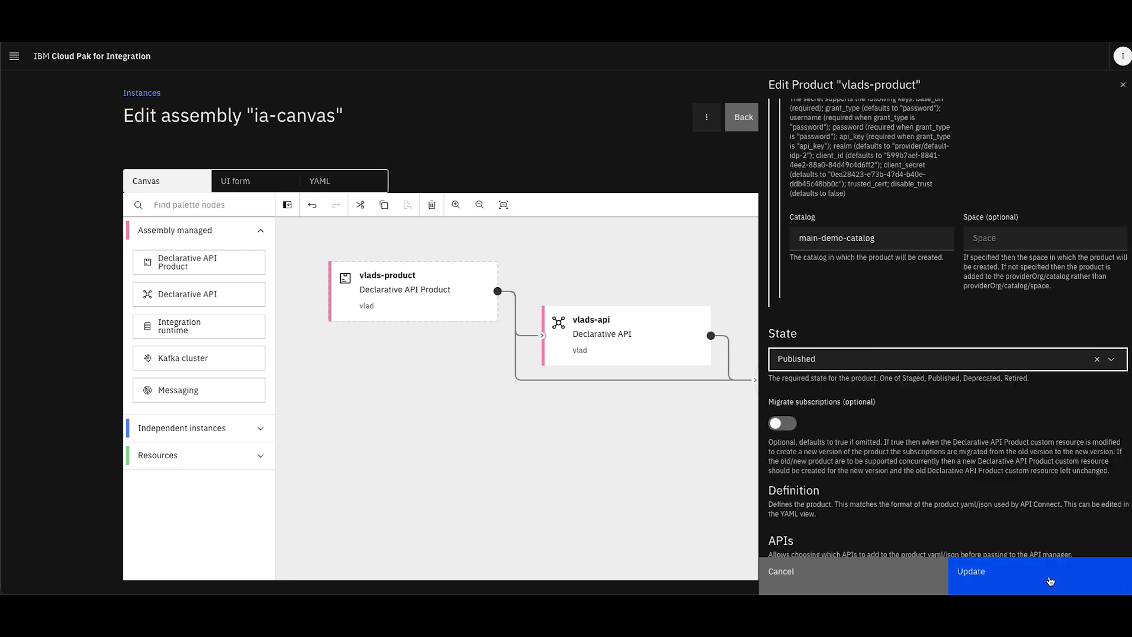
pyautogui.click(1050, 581)
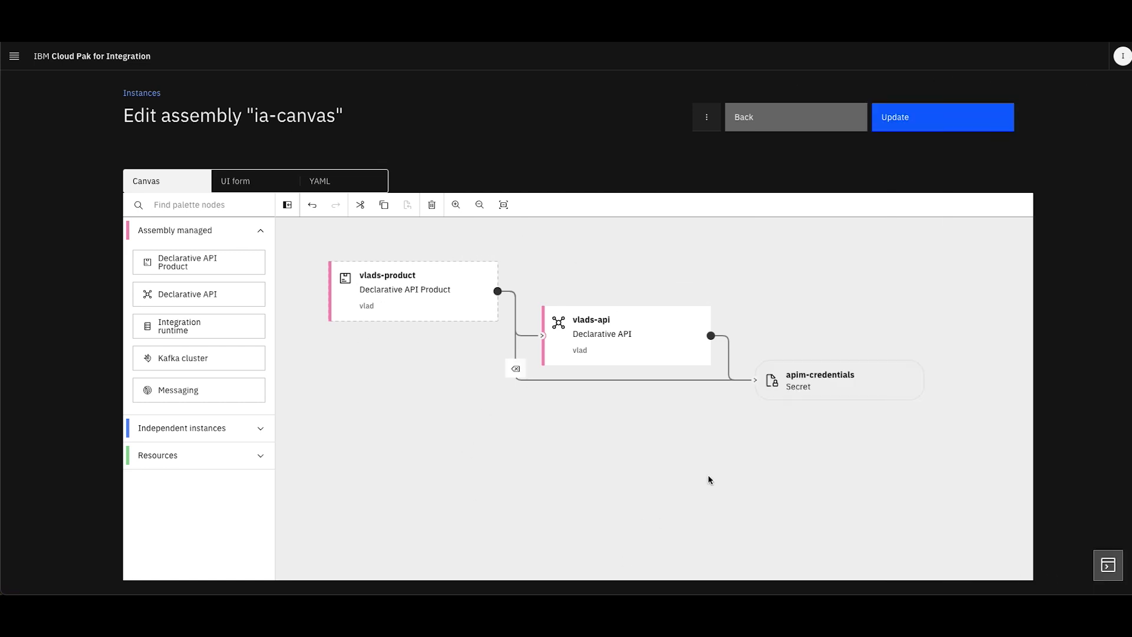
# Submit the ia-canvas update and check the assembly's managed instances in the refreshed instances list
pyautogui.click(886, 119)
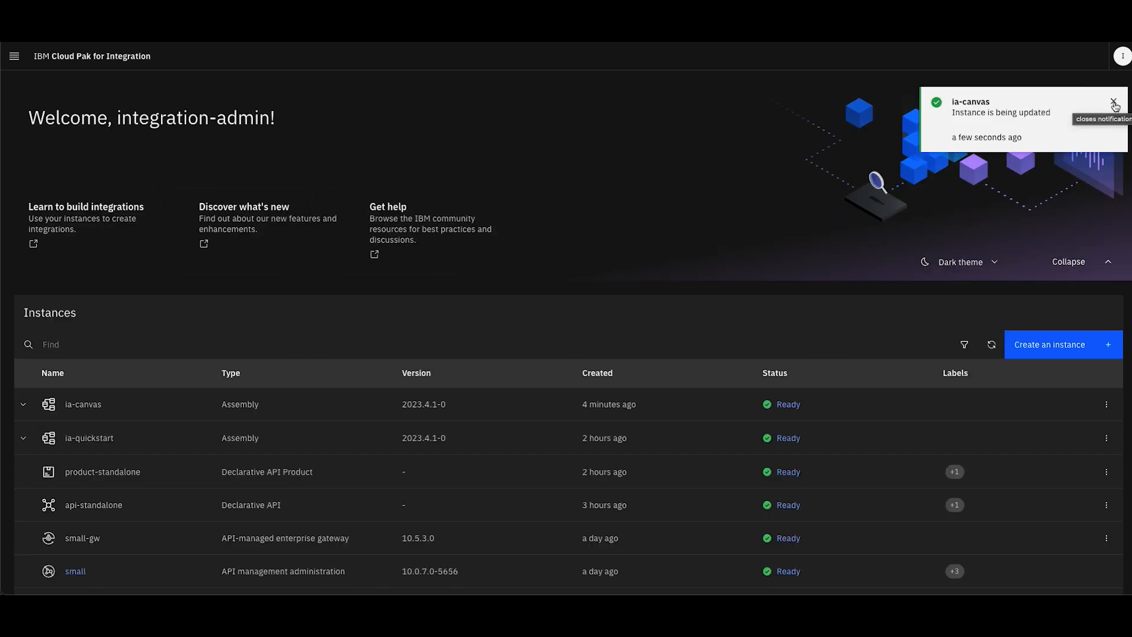
pyautogui.click(1114, 104)
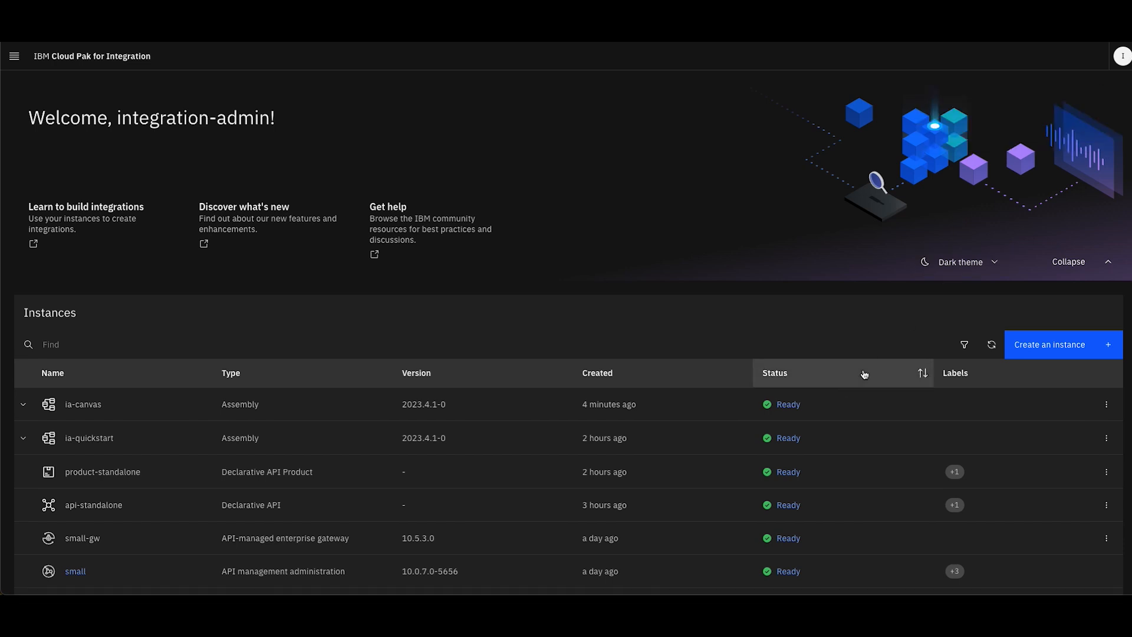
pyautogui.click(994, 345)
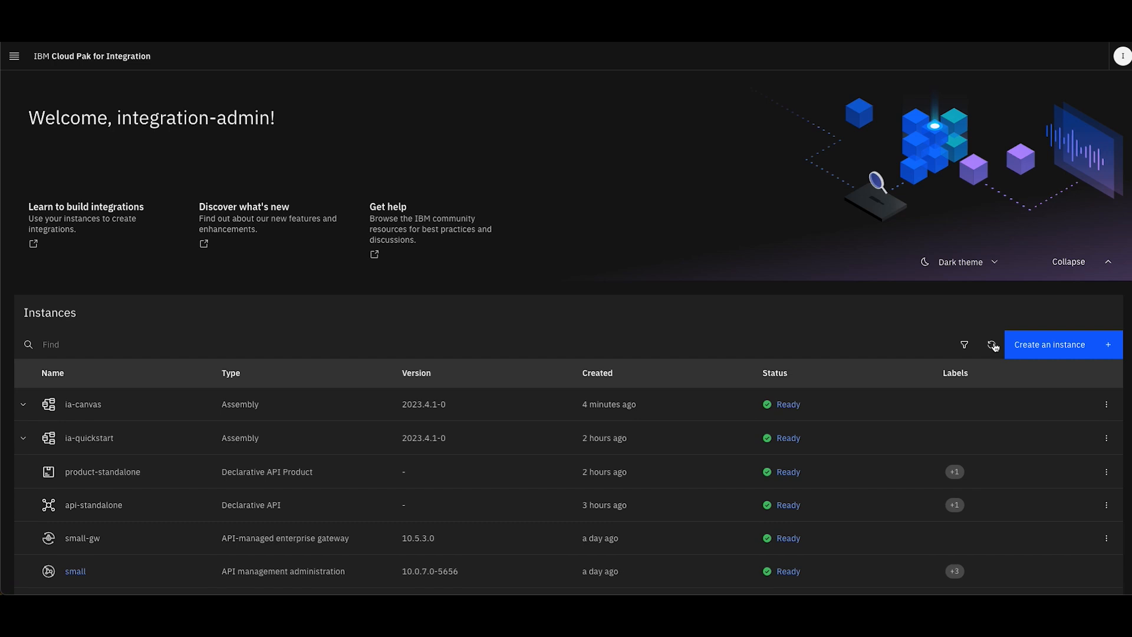
pyautogui.click(25, 407)
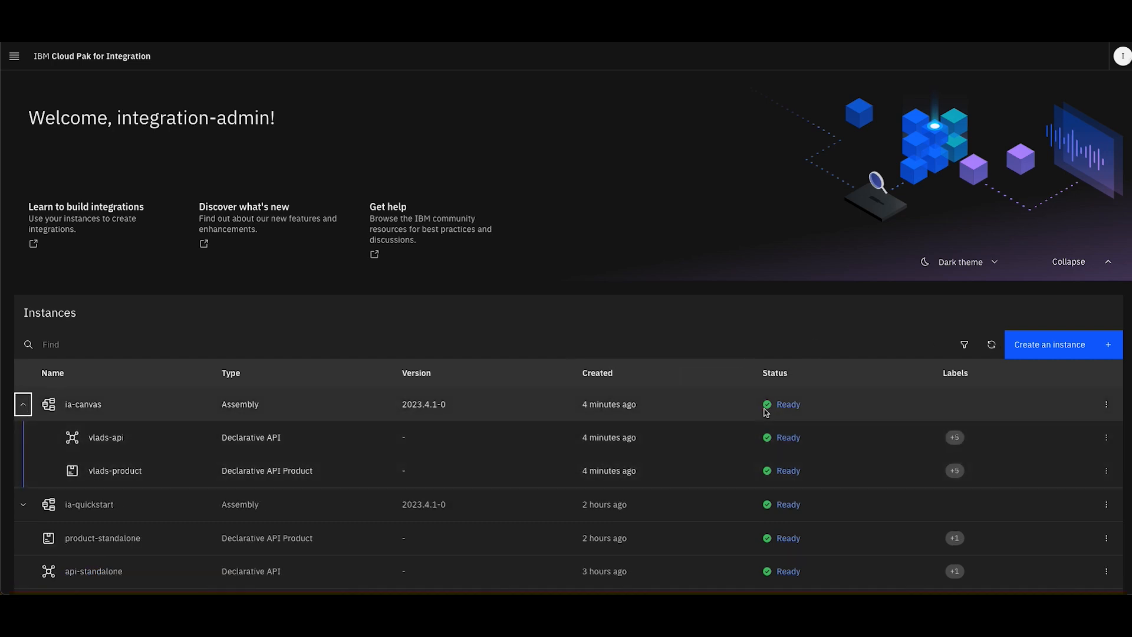
# Reopen ia-canvas for editing, check its Declarative API Product's state, and go back without updating
pyautogui.click(1106, 404)
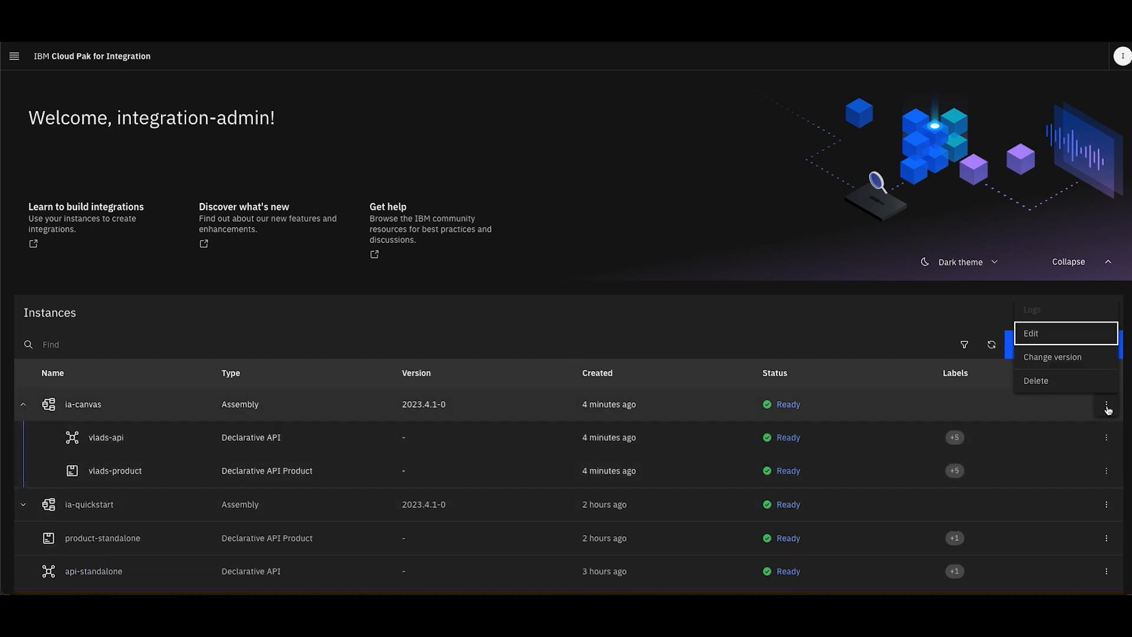
pyautogui.click(1044, 339)
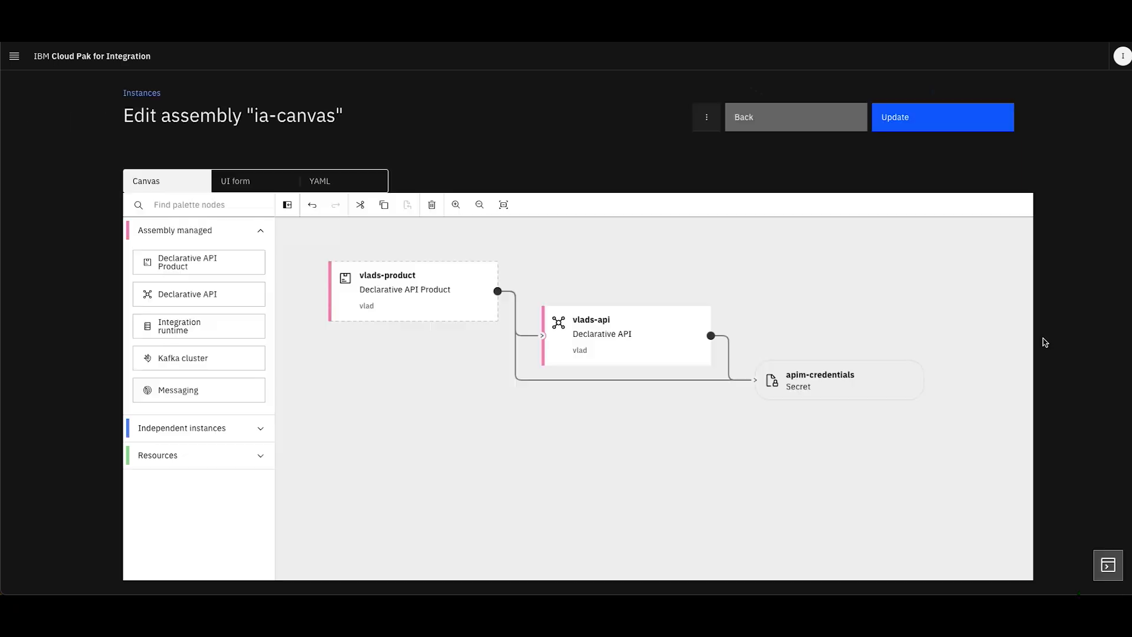
pyautogui.doubleClick(390, 311)
pyautogui.scroll(-8, 793, 295)
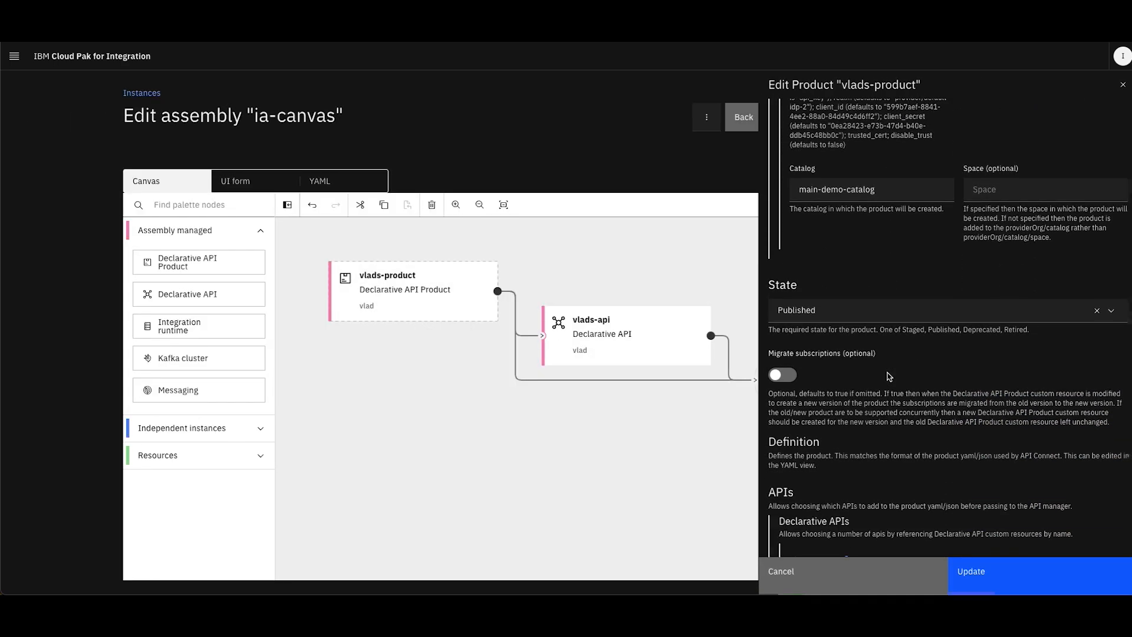
pyautogui.click(1123, 85)
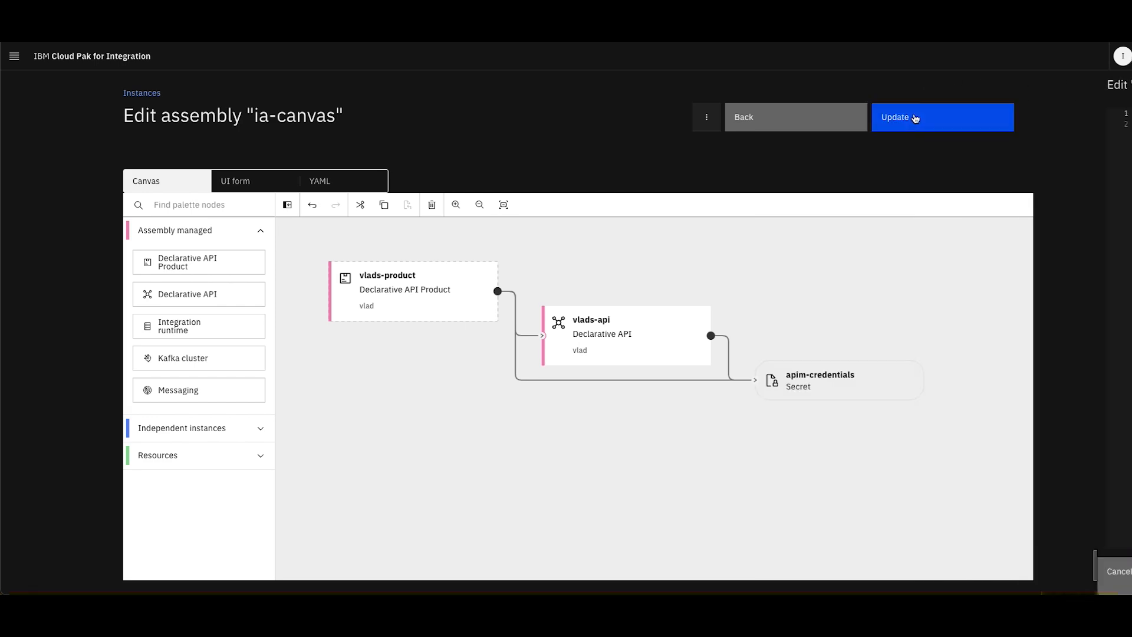
pyautogui.click(795, 121)
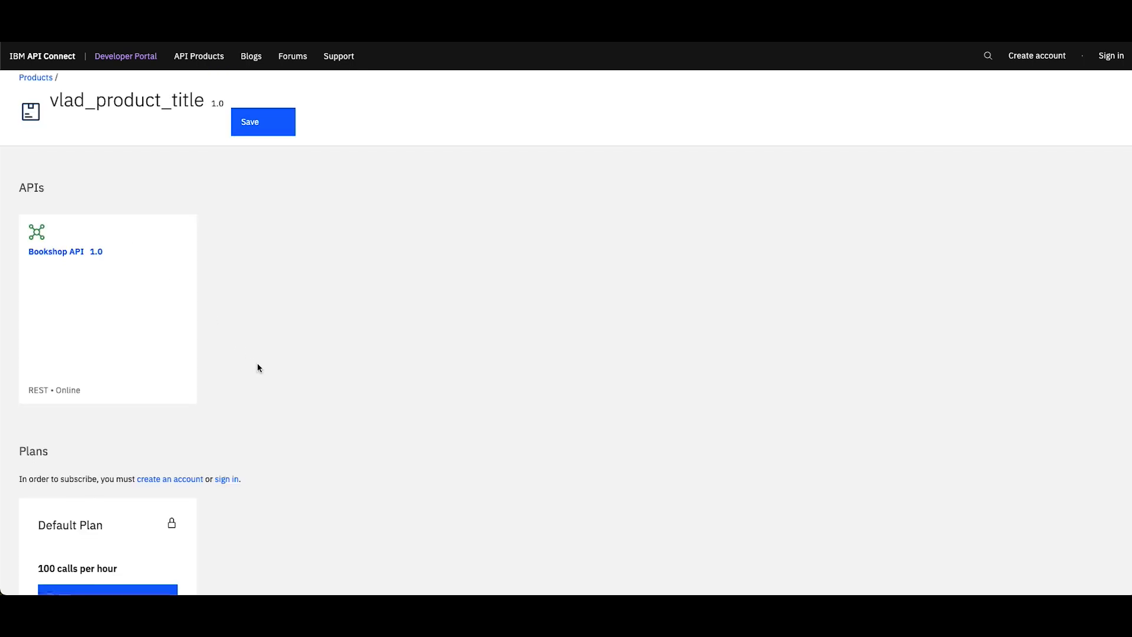
# Review the APIs and plans of the assembly's product on its Developer Portal page
pyautogui.scroll(-2, 257, 363)
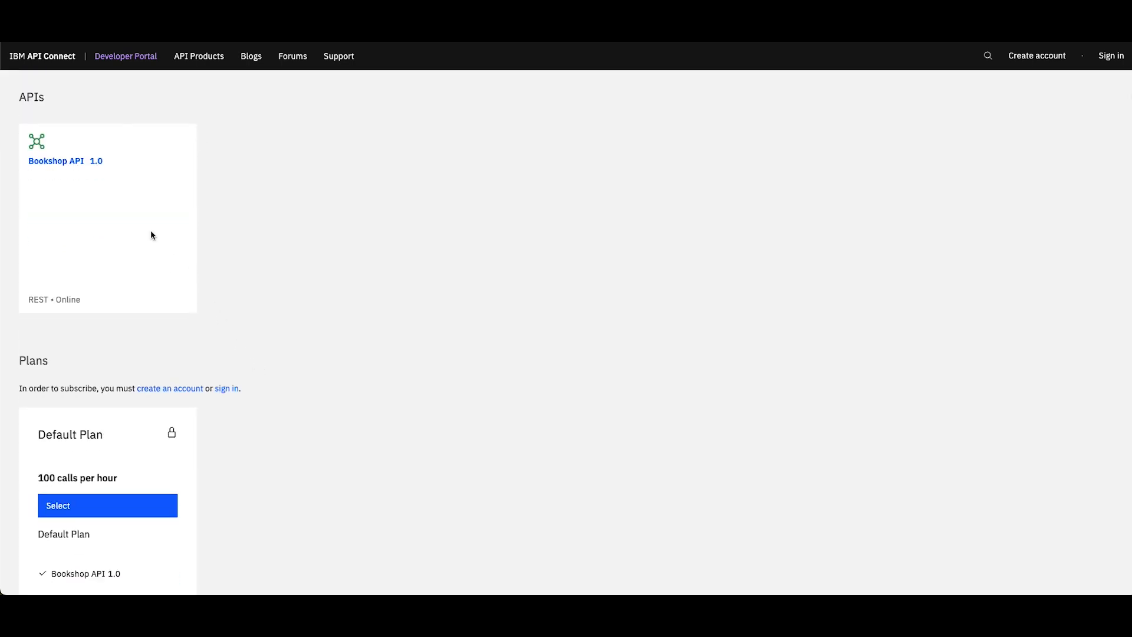
pyautogui.scroll(-2, 189, 211)
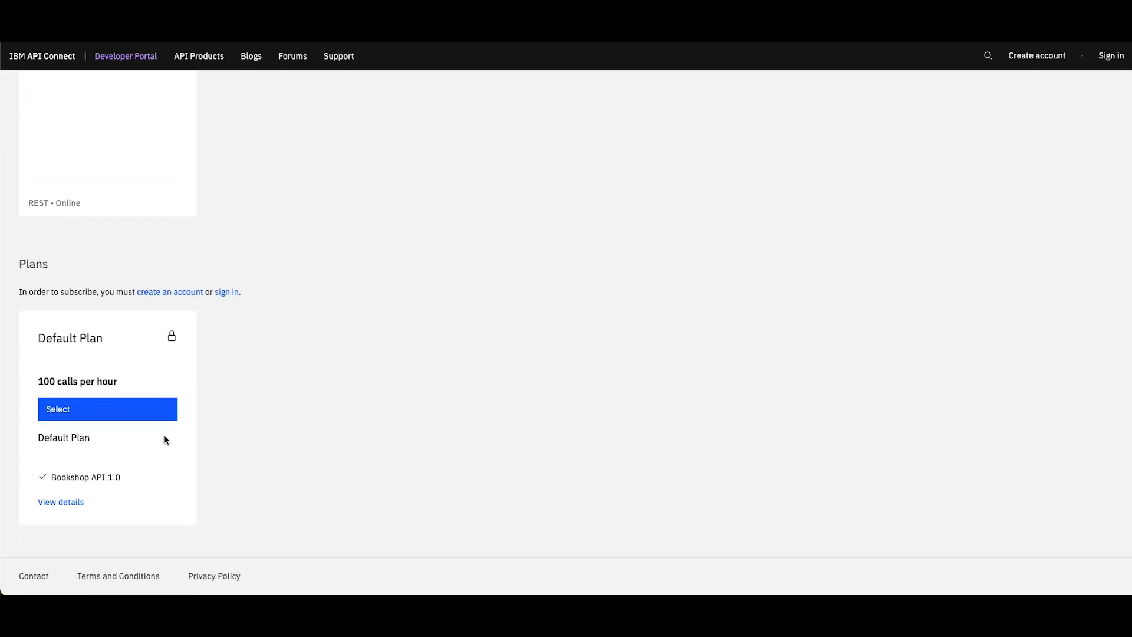
pyautogui.scroll(2, 151, 476)
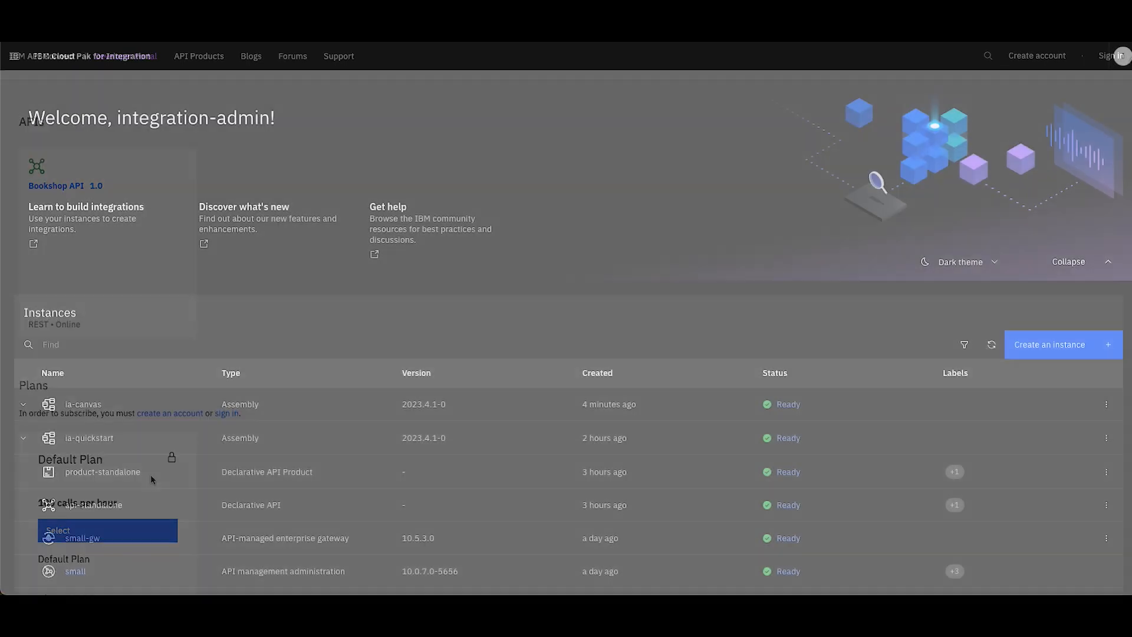
# Permanently delete the ia-canvas assembly in Cloud Pak for Integration, confirming with its instance name
pyautogui.scroll(-2, 489, 120)
pyautogui.scroll(-1, 489, 119)
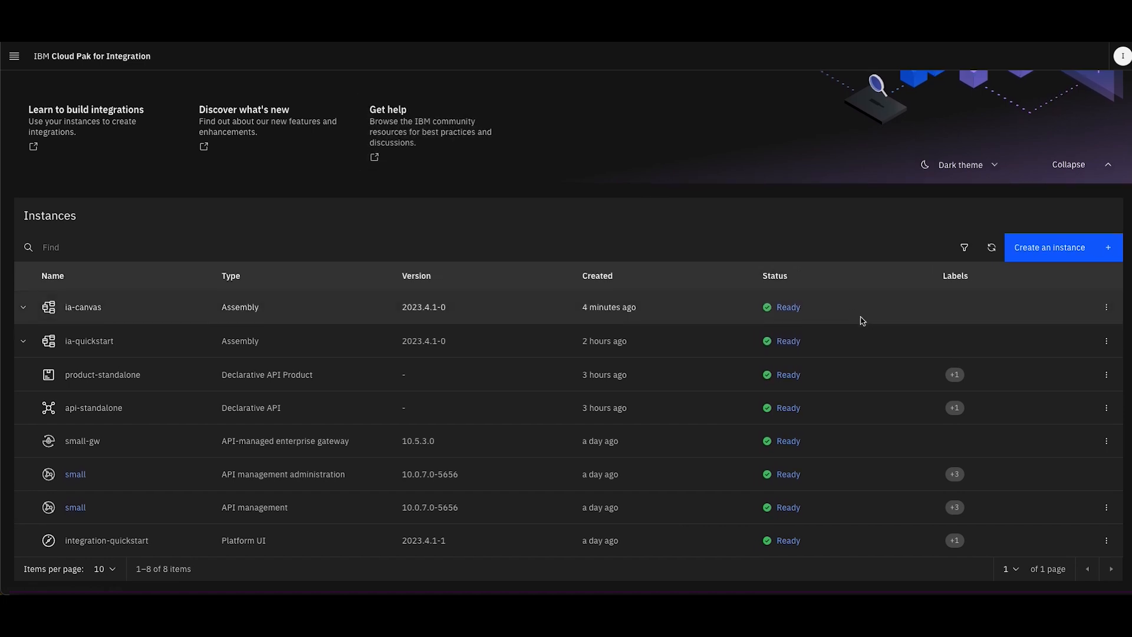
pyautogui.click(1105, 316)
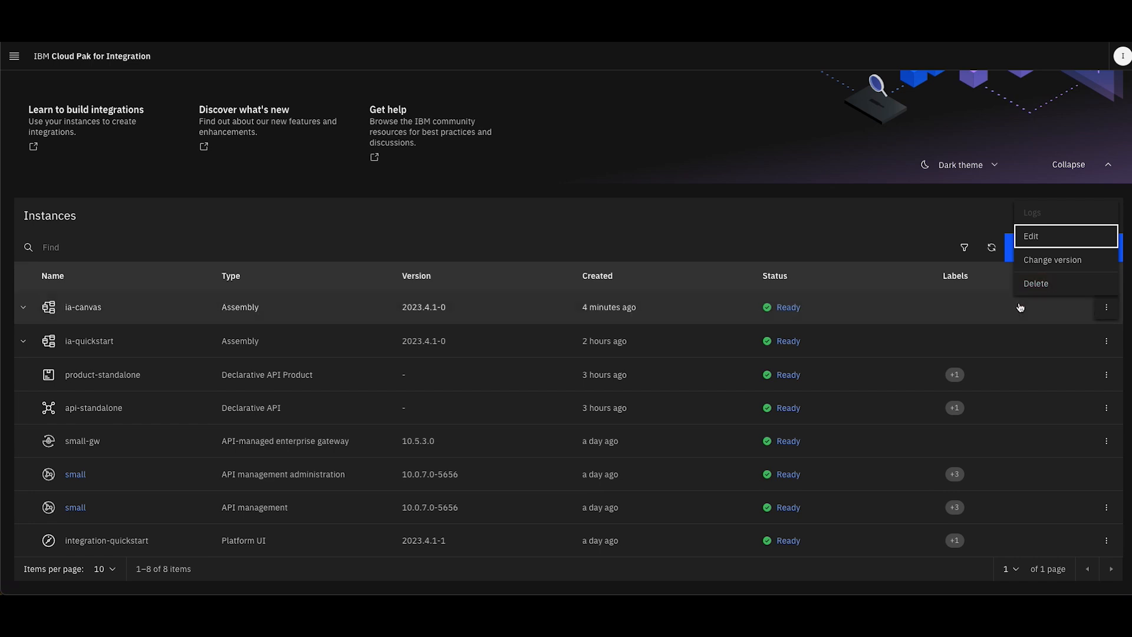
pyautogui.click(1032, 286)
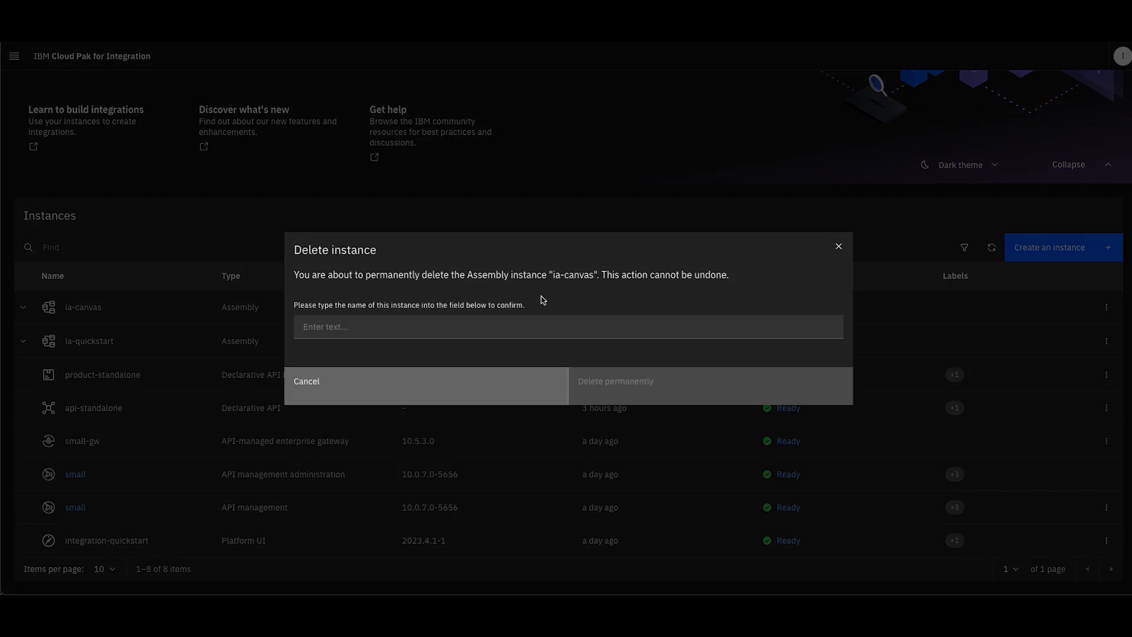
pyautogui.click(378, 324)
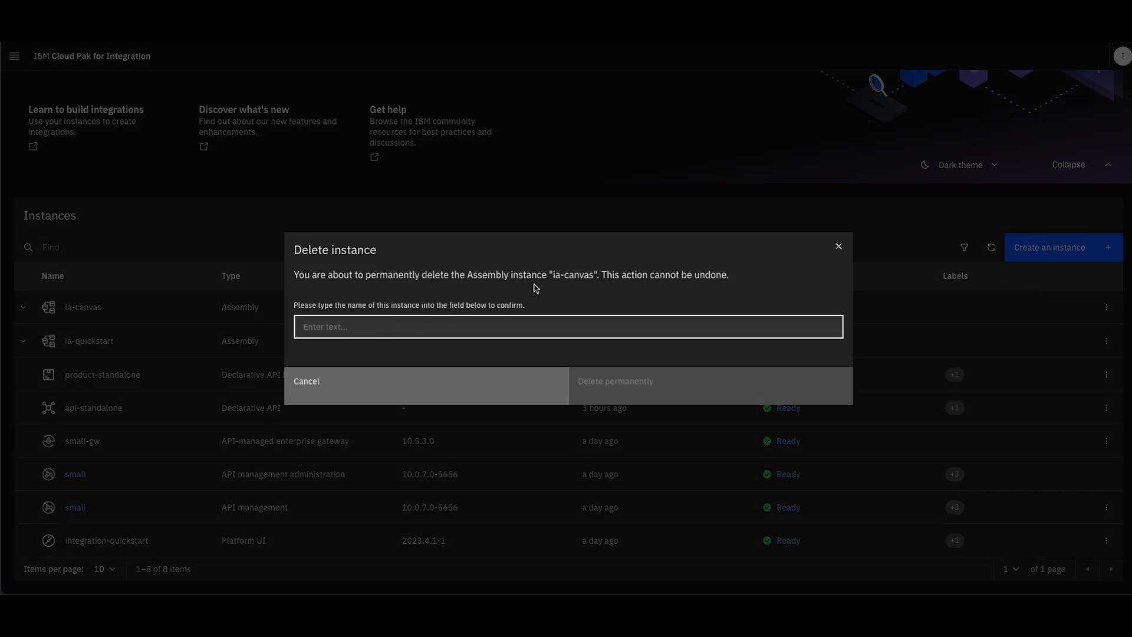
pyautogui.moveTo(553, 275); pyautogui.dragTo(594, 275)
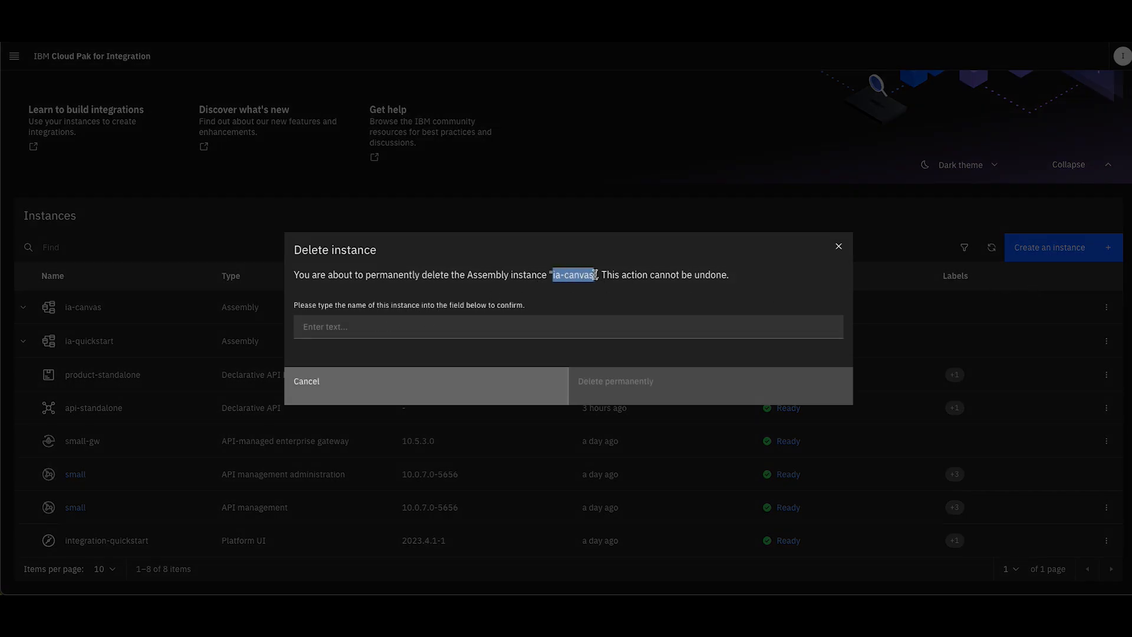
pyautogui.hotkey('ctrl', 'c')
pyautogui.click(529, 324)
pyautogui.hotkey('ctrl', 'v')
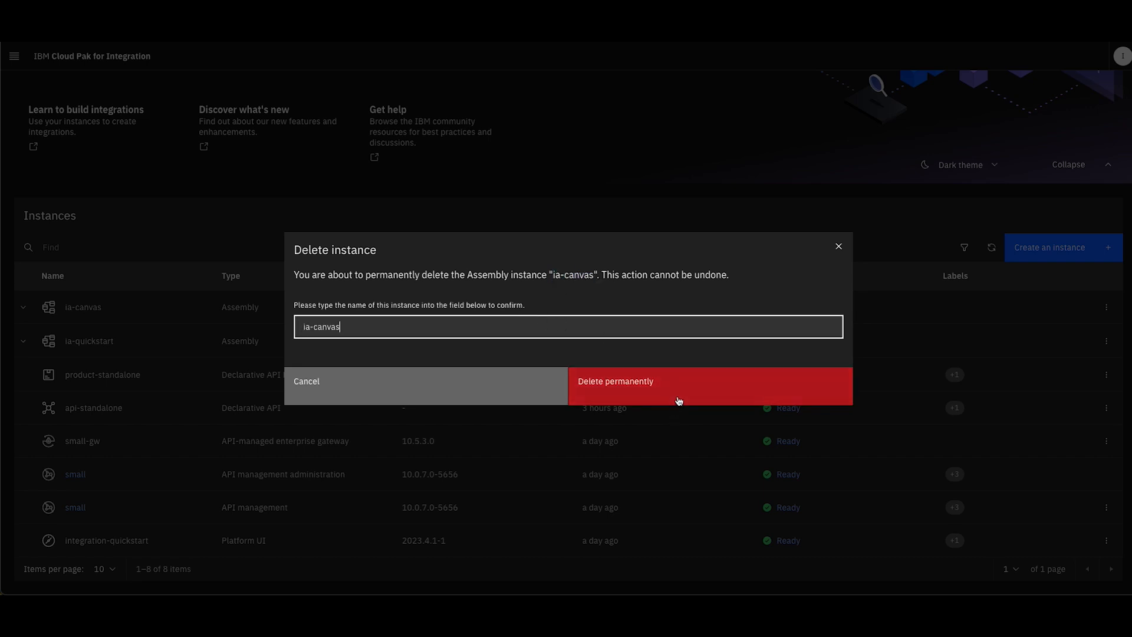
pyautogui.click(623, 395)
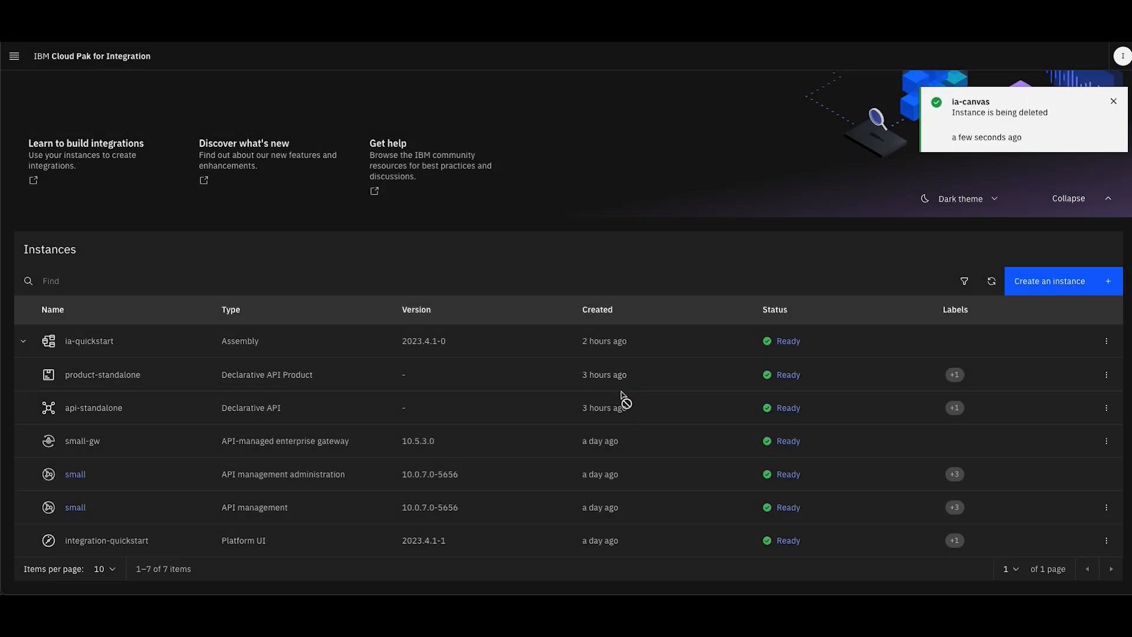